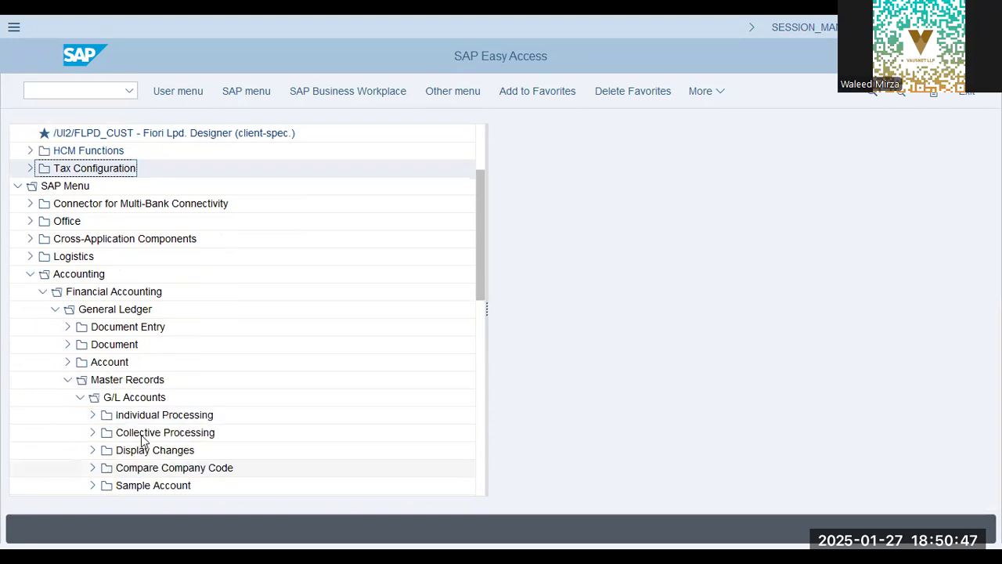
Open central maintenance of individual G/L accounts from the General Ledger master records
left_click(88, 418)
double_click(205, 436)
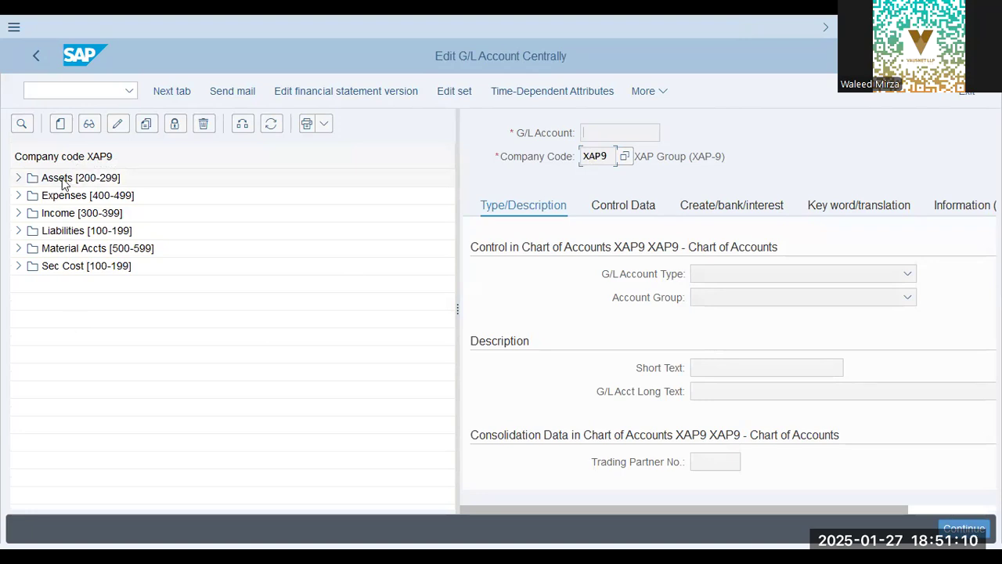
left_click(72, 212)
left_click(79, 250)
left_click(79, 270)
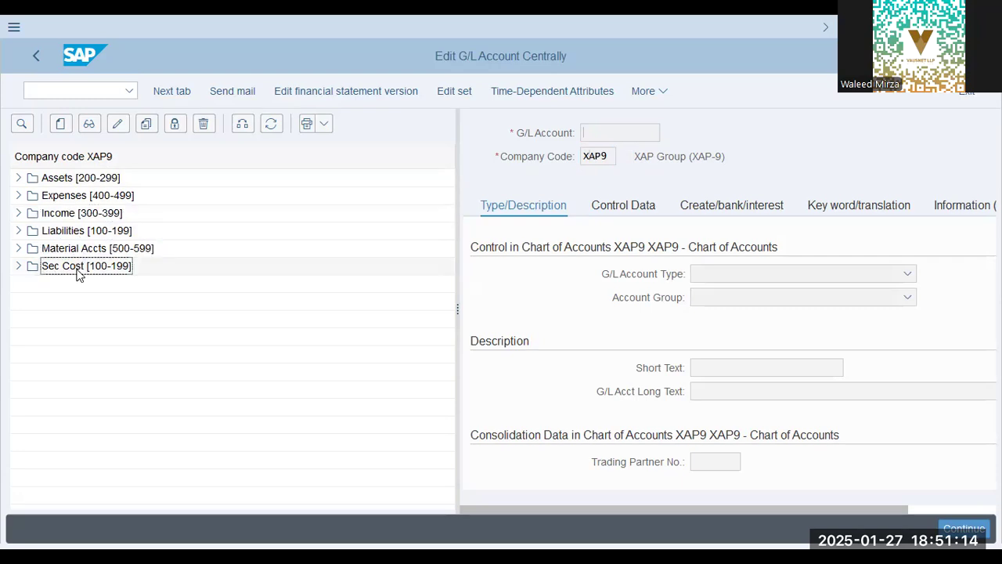
Try to change the account list's company code to OOGL
left_click(239, 127)
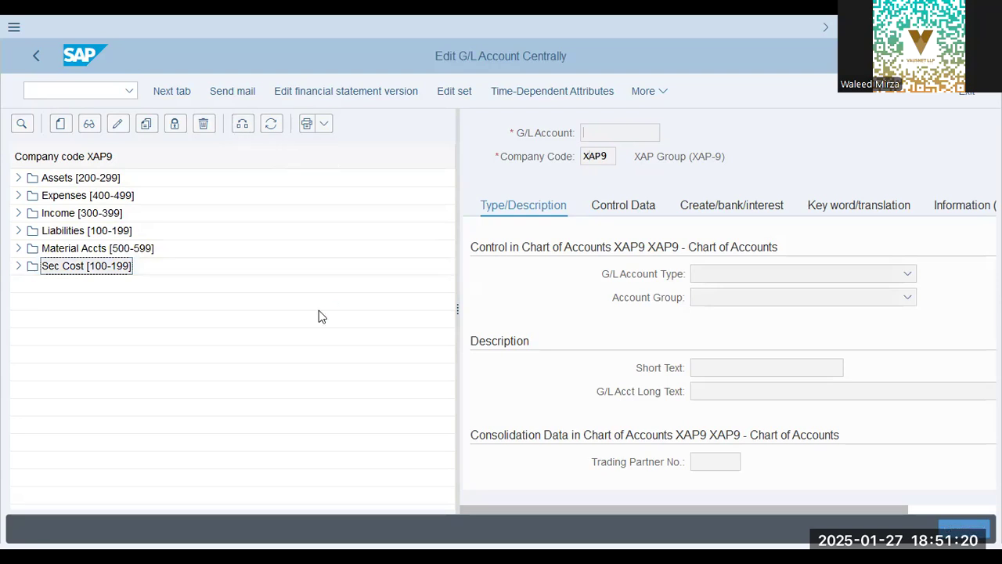
type("oog1")
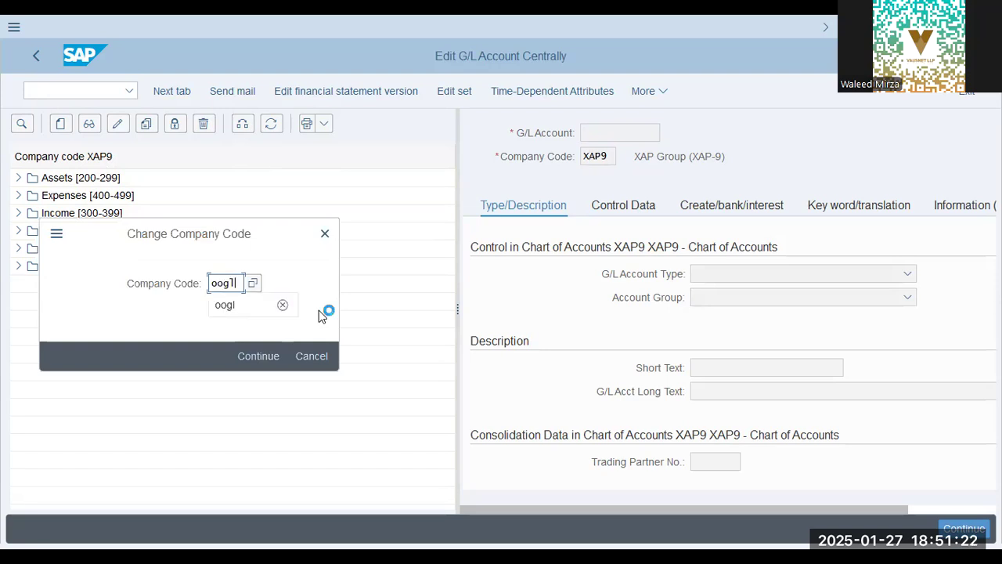
key("Return")
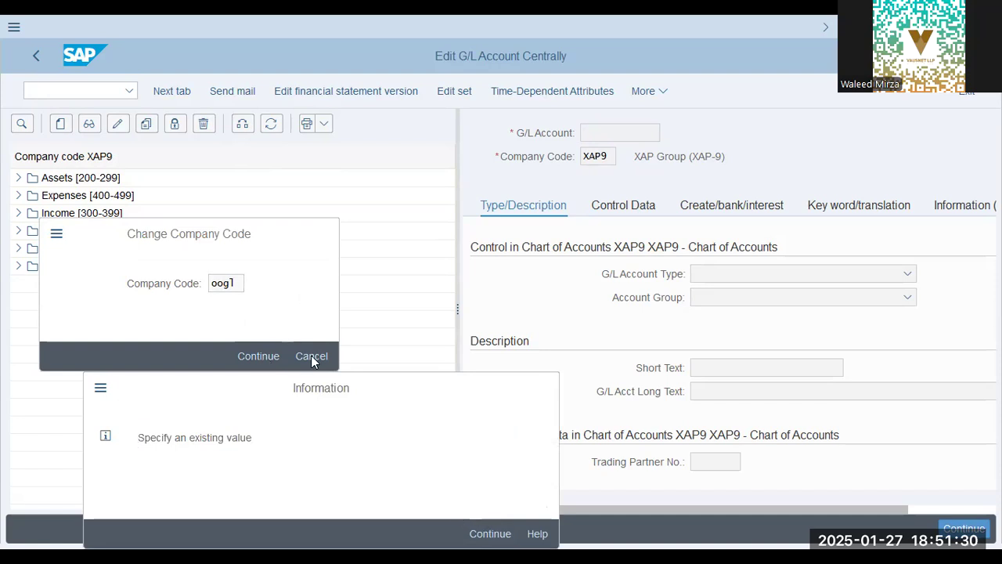
key("Return")
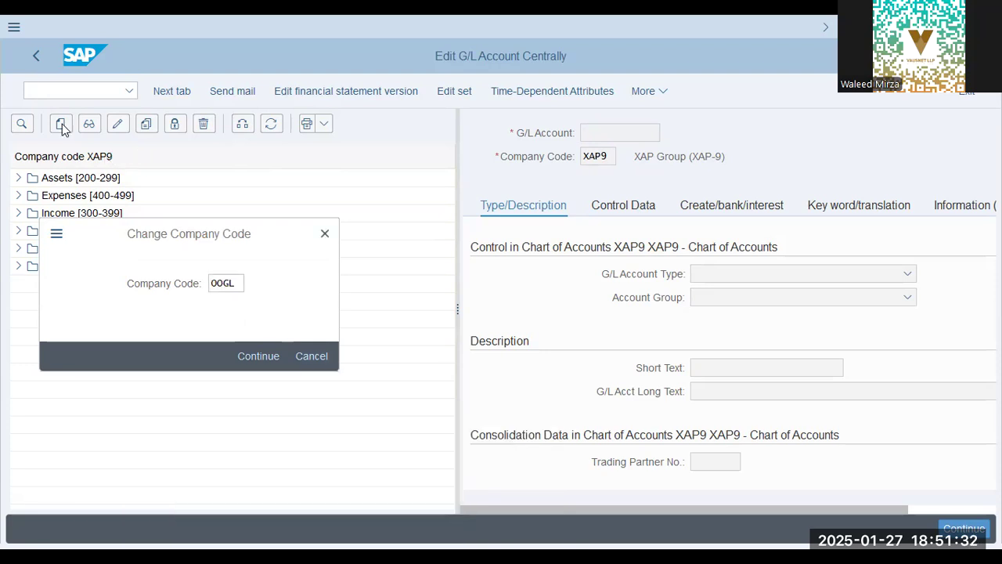
Start creating G/L account 100100 in company code OOGL with account type Balance Sheet Account
key("Return")
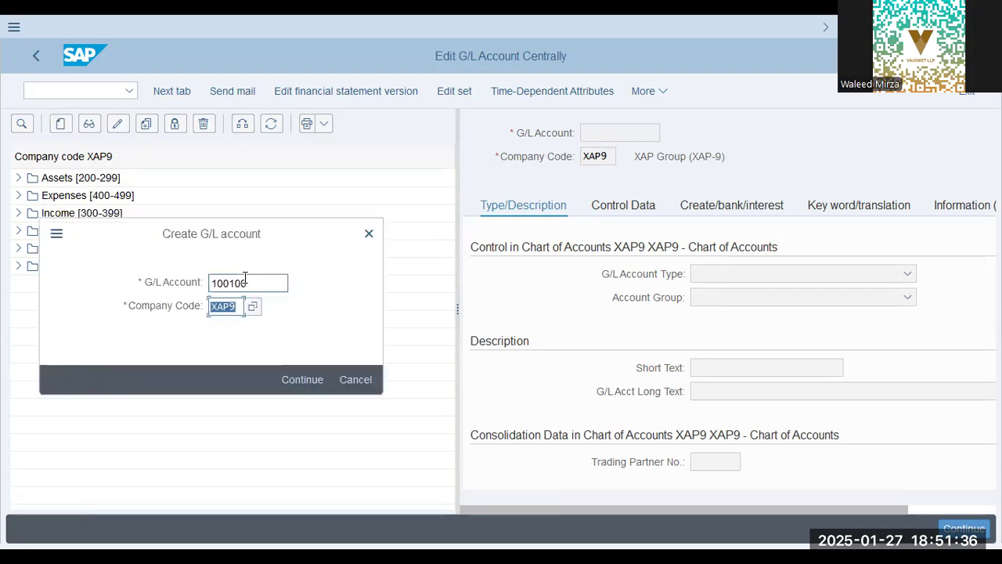
left_click(248, 280)
key("Return")
left_click(778, 278)
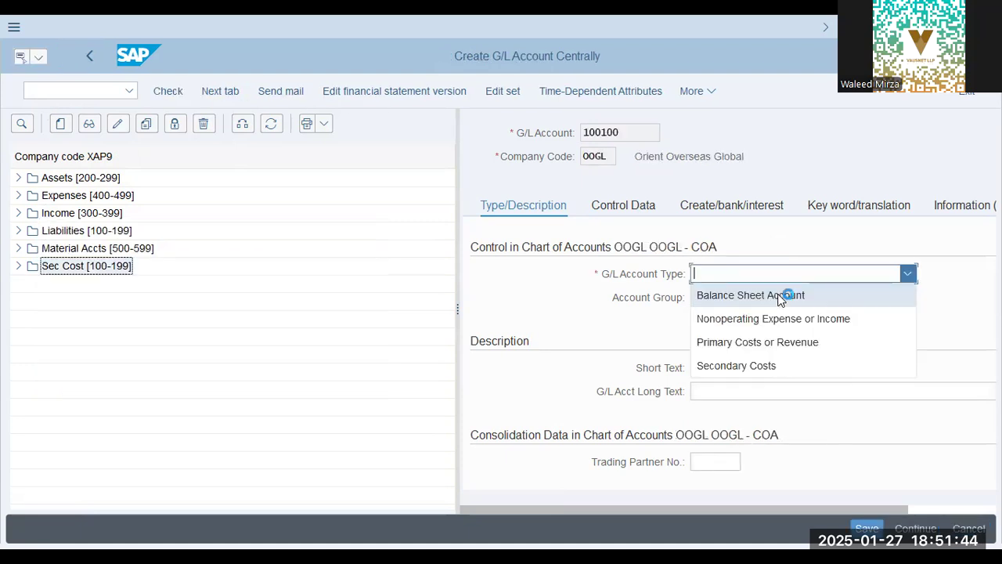
left_click(779, 295)
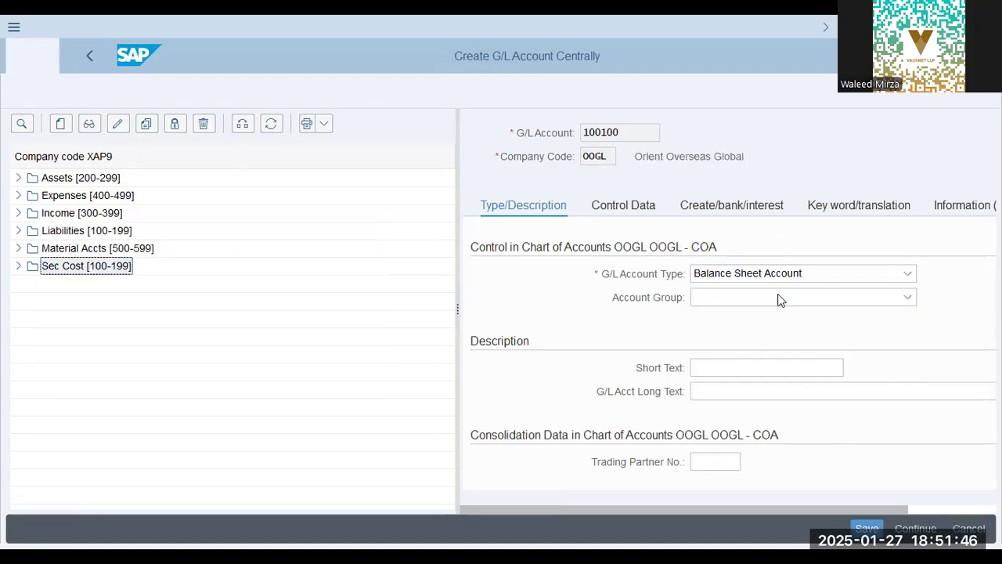
left_click(778, 298)
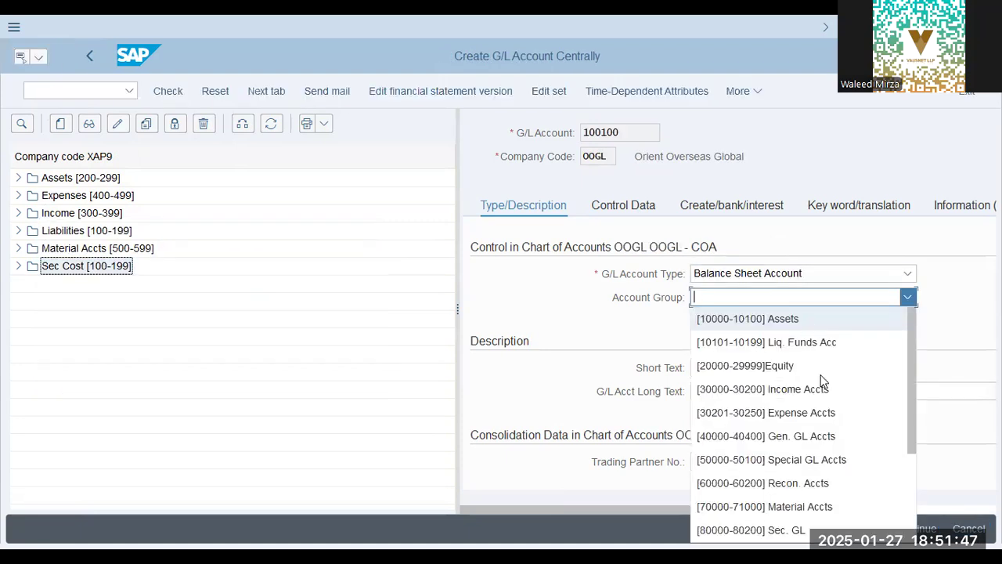
key("Return")
left_click(792, 302)
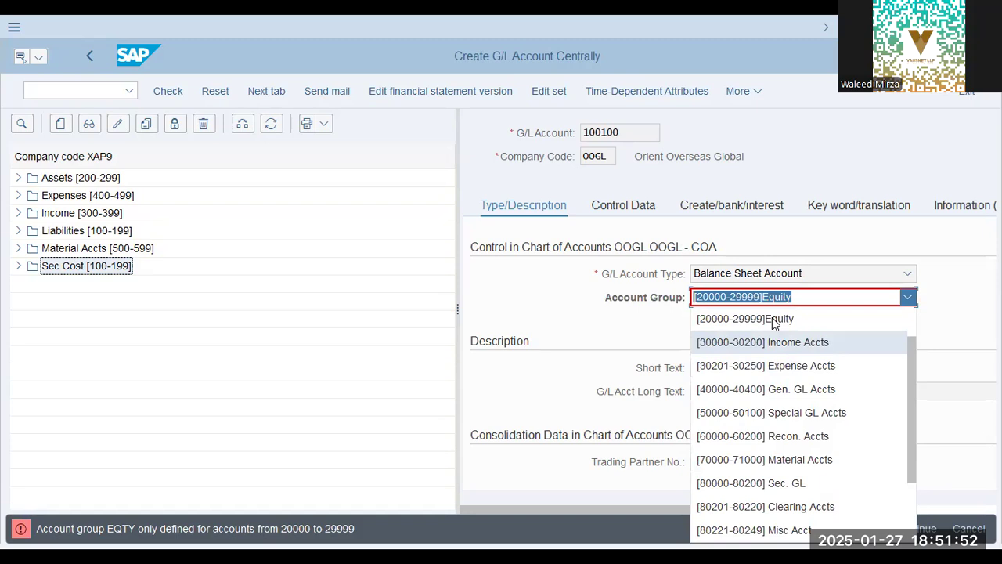
key("Escape")
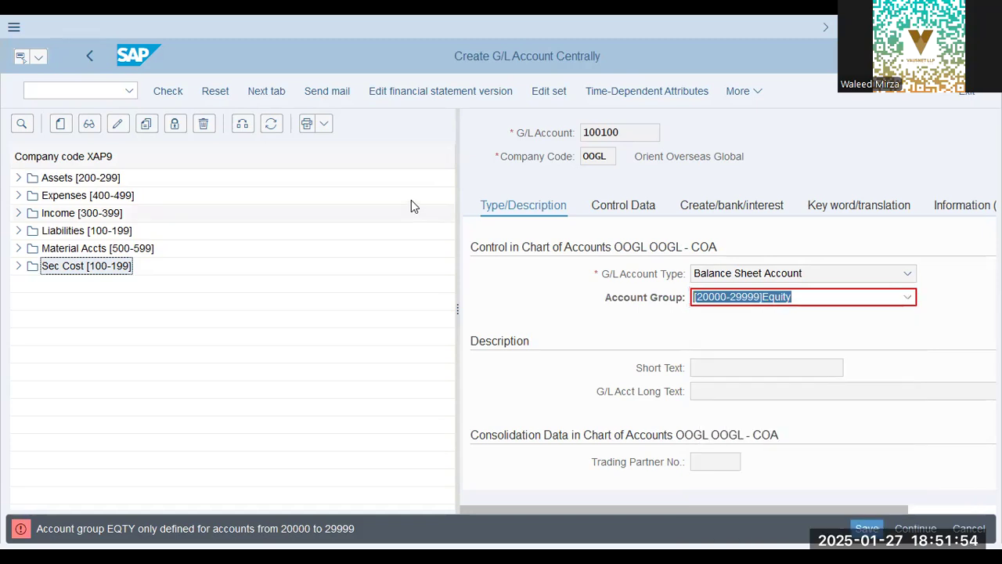
left_click(713, 238)
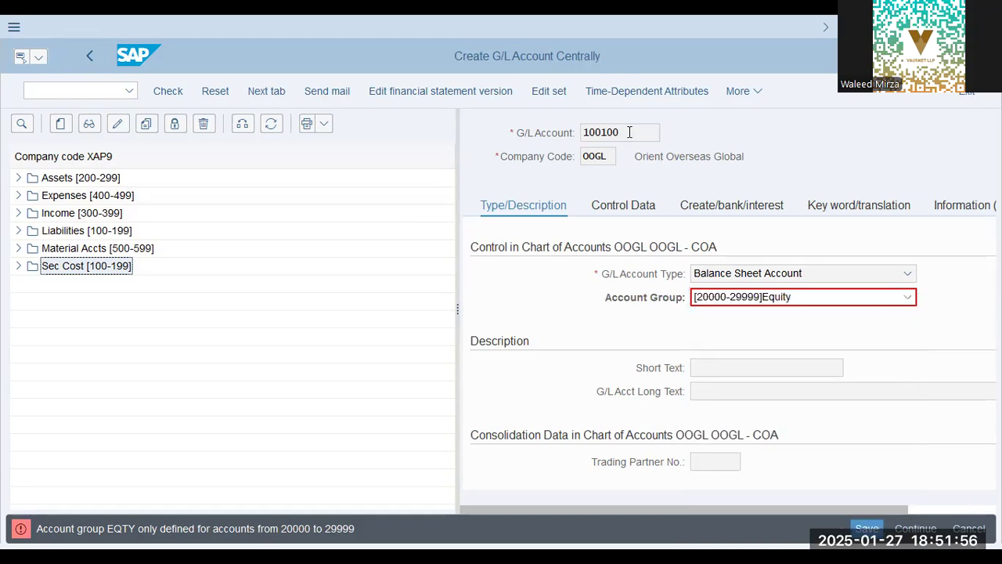
key("Return")
key("F3")
left_click(380, 377)
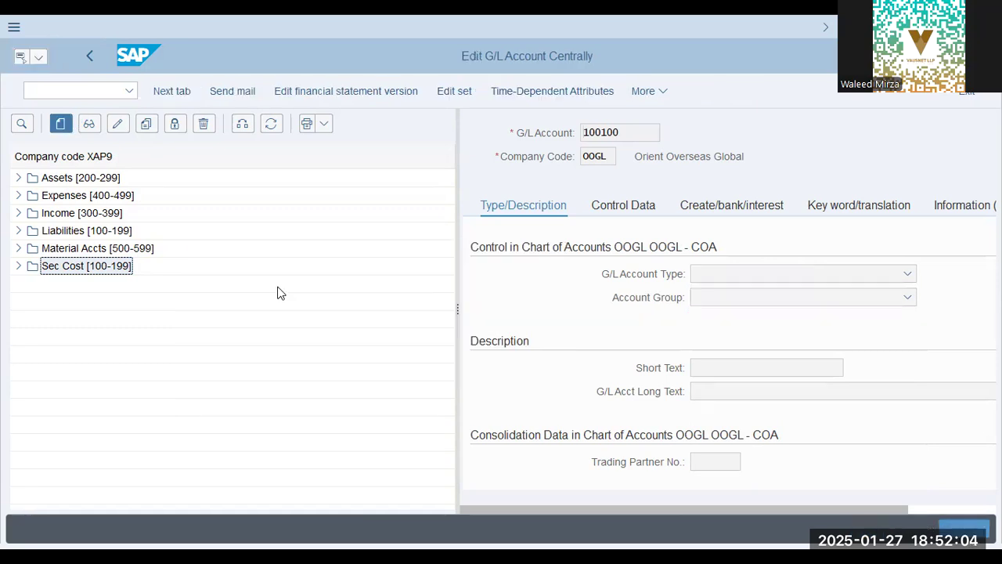
type("20000")
key("Return")
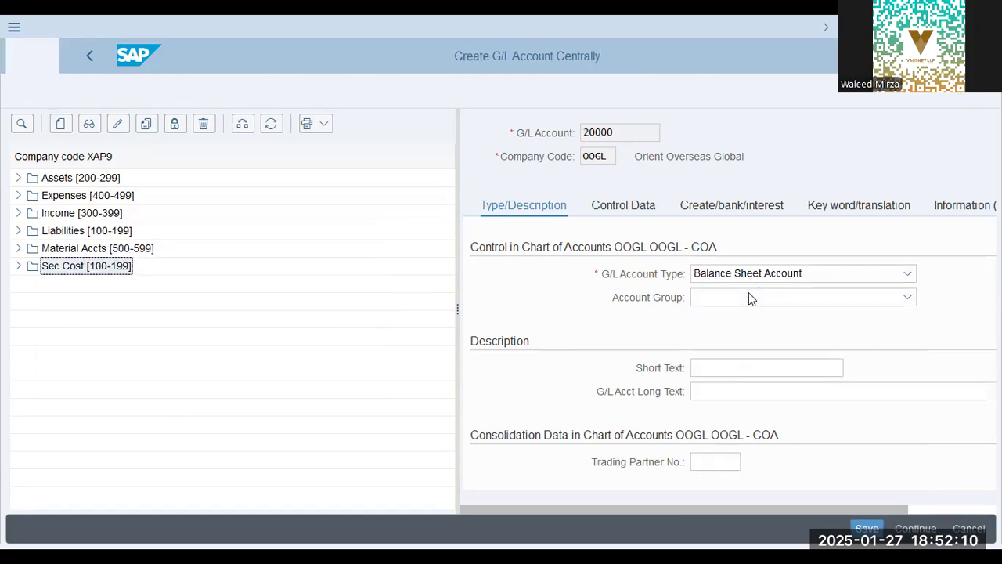
left_click(749, 296)
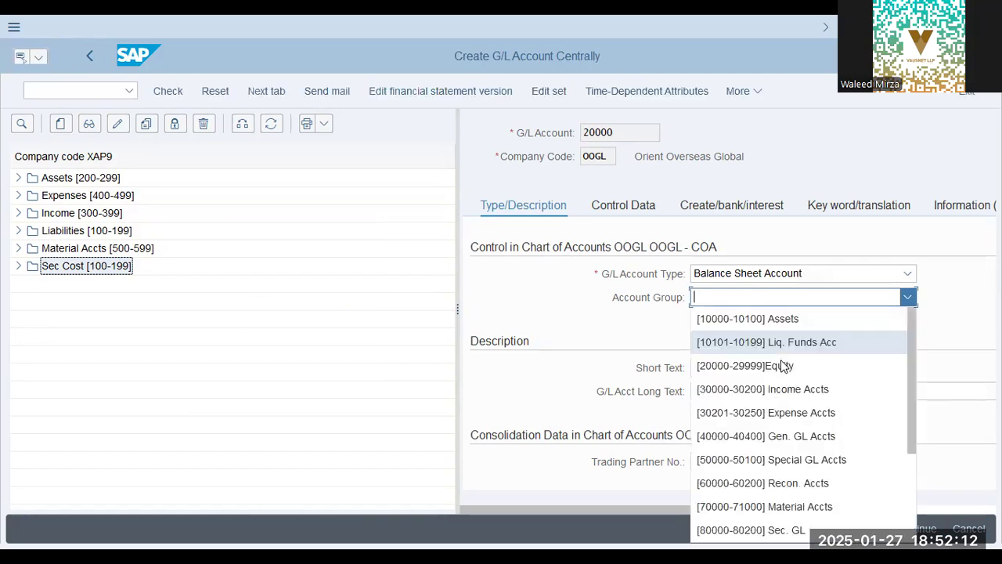
left_click(782, 366)
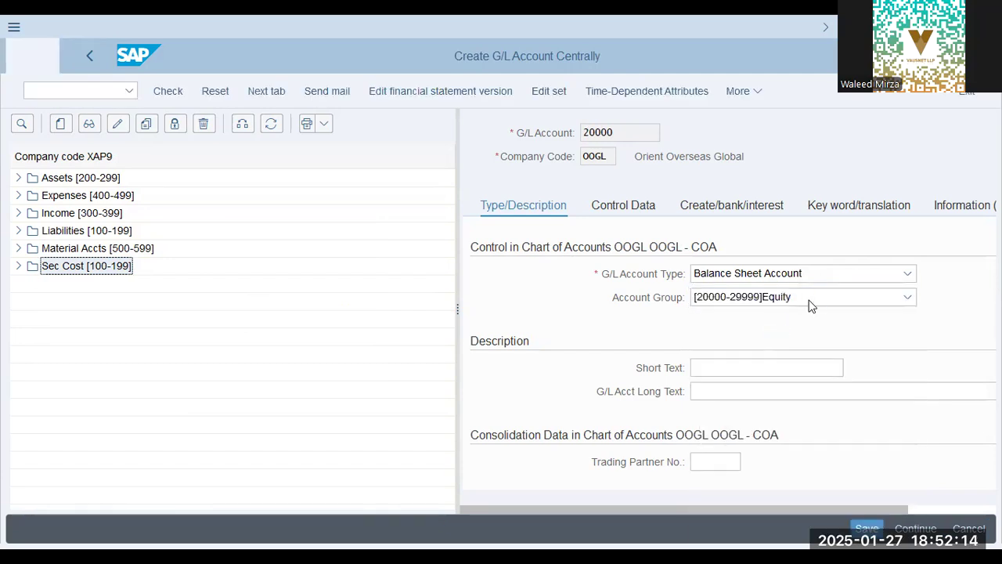
left_click(810, 303)
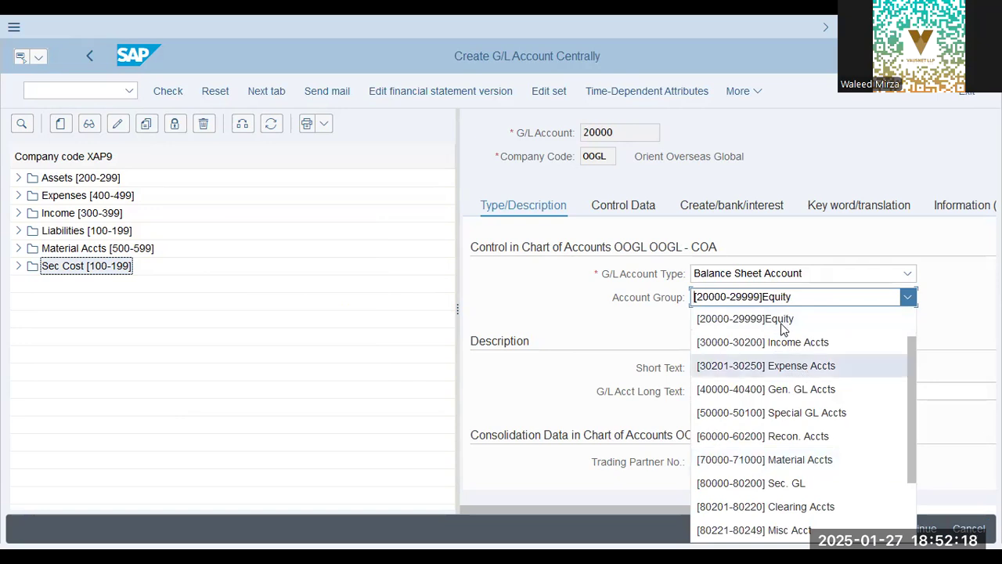
scroll(790, 344, "up", 1)
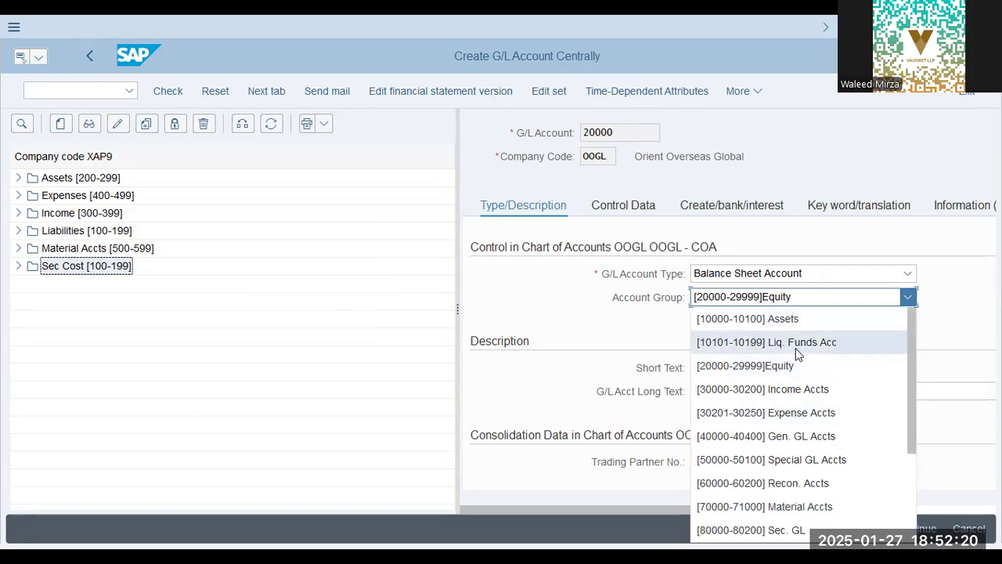
scroll(790, 352, "down", 3)
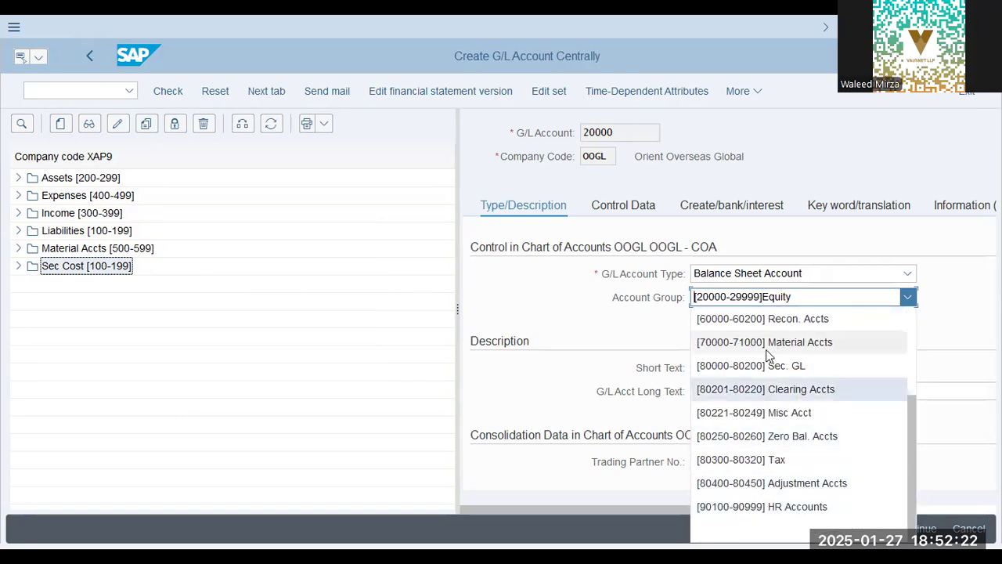
left_click(619, 357)
Enter "Retained Earnings Ac" as the short text and "Retained Earnings Account" as the G/L account long text
left_click(751, 368)
type("R")
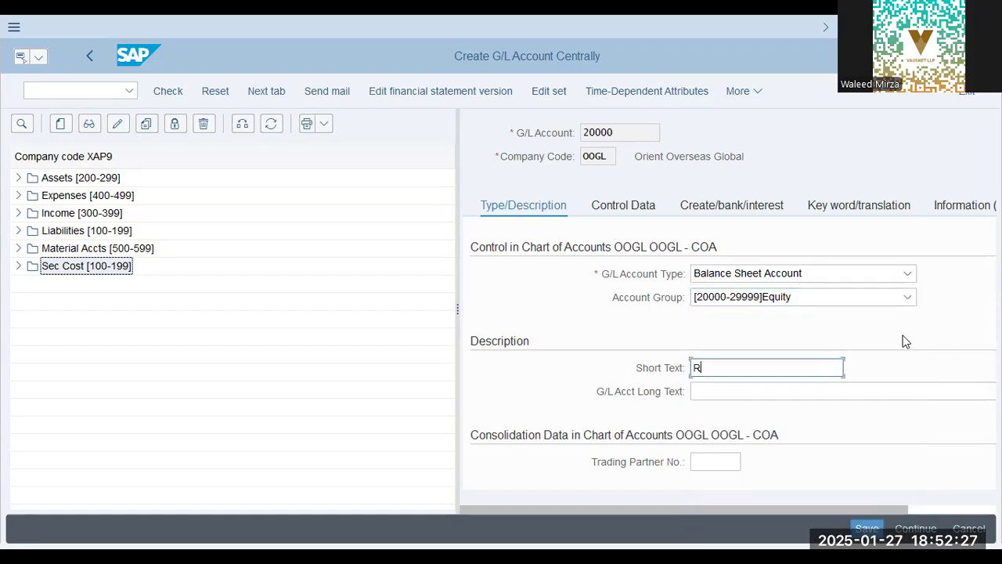
type("etained Earnin")
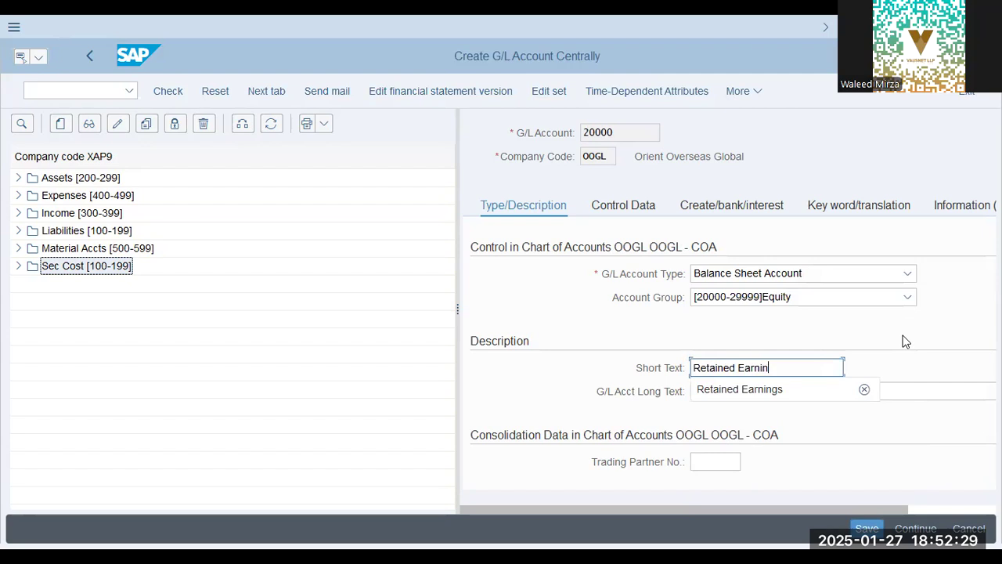
type("gs Ac")
key("Tab")
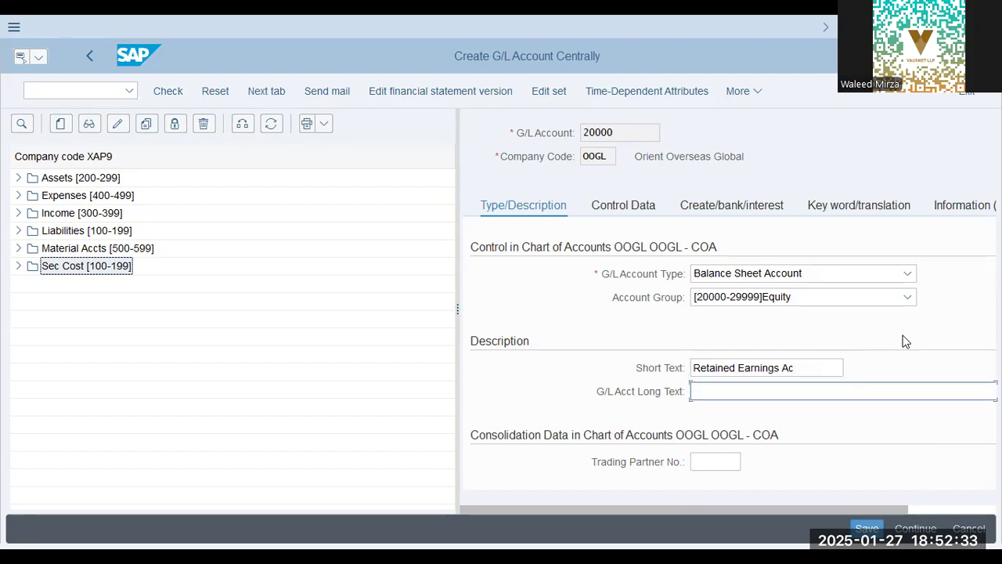
type("Retained")
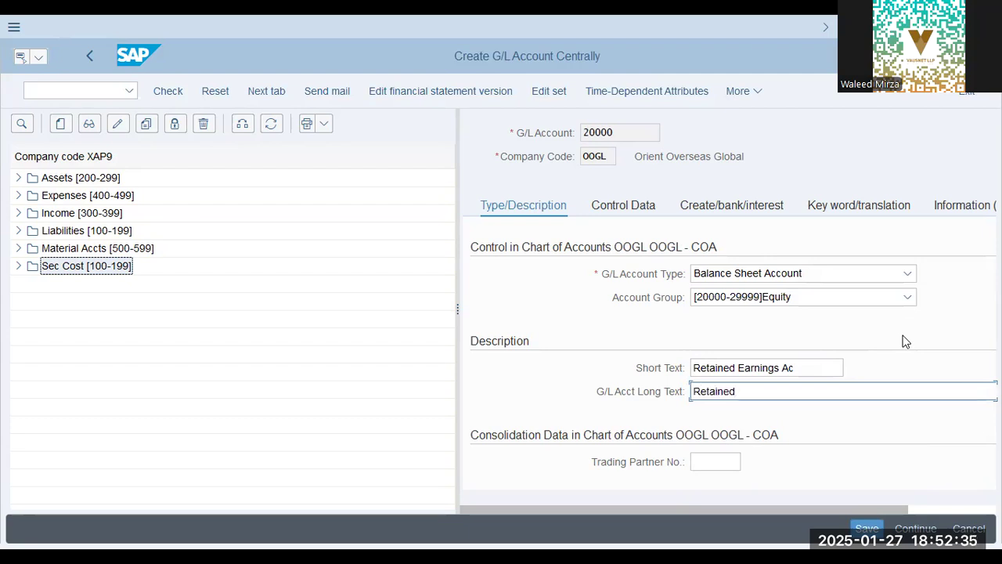
type(" Earnings Account")
key("Tab")
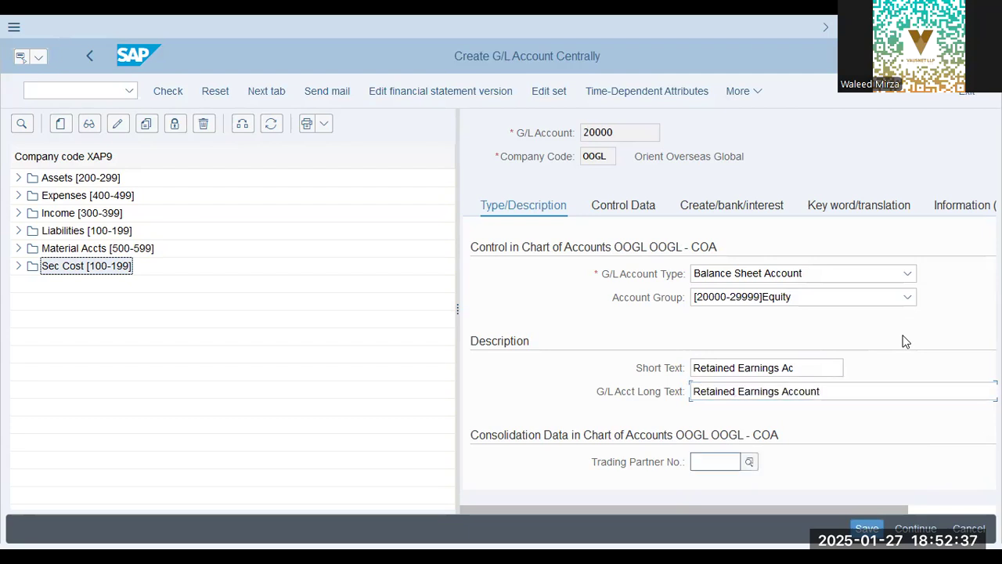
Open the account's control data, widen the detail area and check the account currency against the company code
scroll(684, 364, "down", 1)
scroll(609, 223, "right", 1)
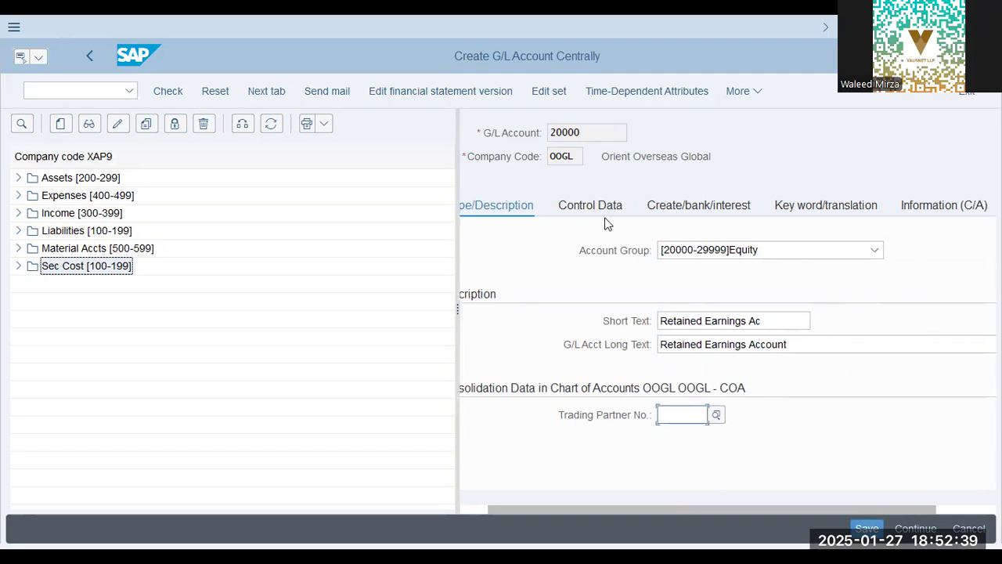
left_click(601, 212)
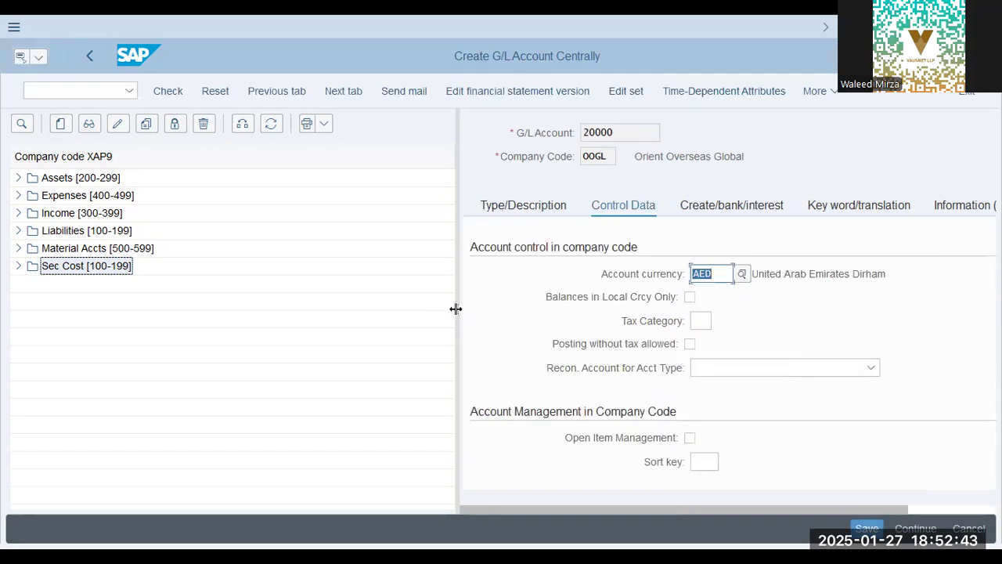
left_click_drag(456, 308, 254, 309)
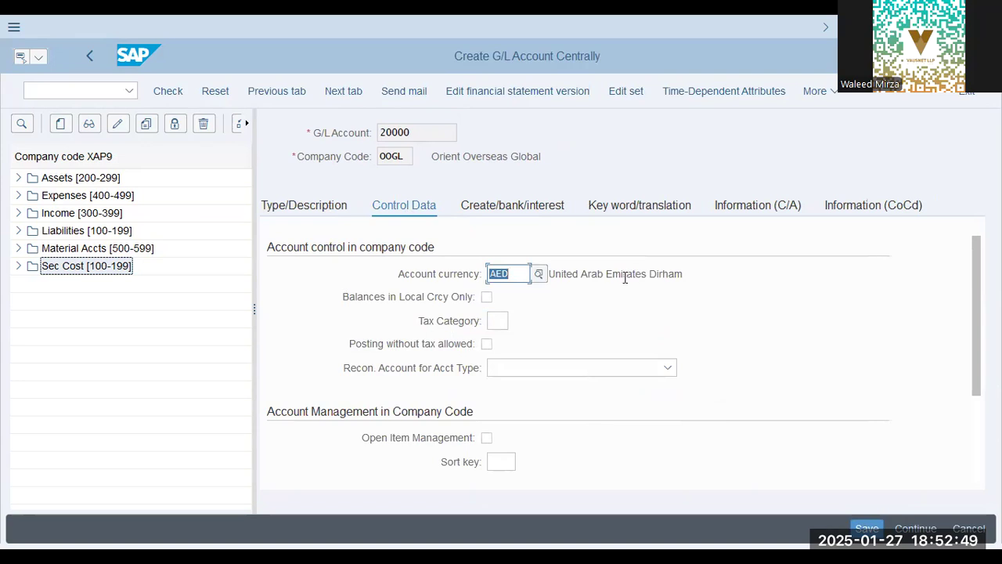
left_click_drag(624, 276, 697, 277)
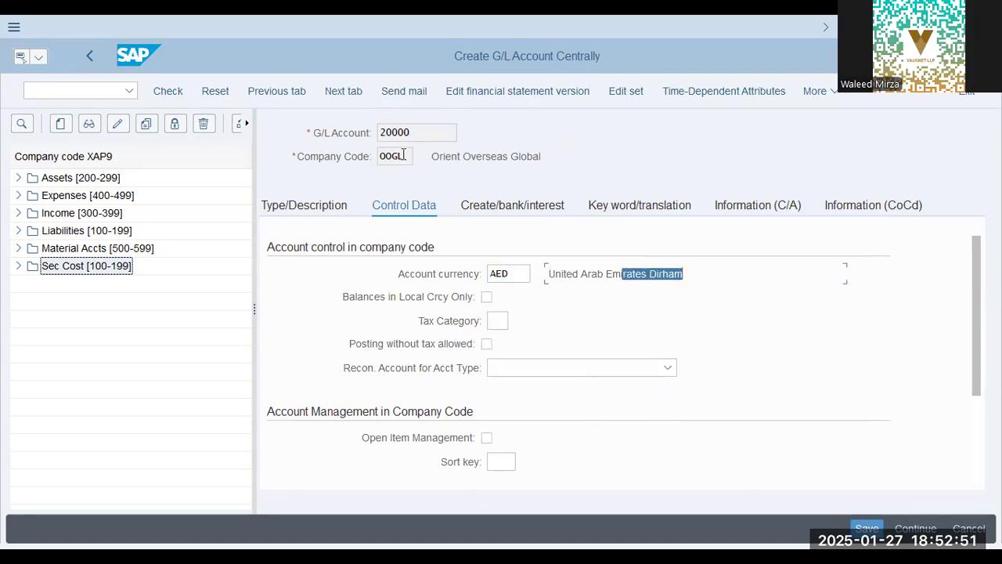
left_click_drag(404, 156, 330, 154)
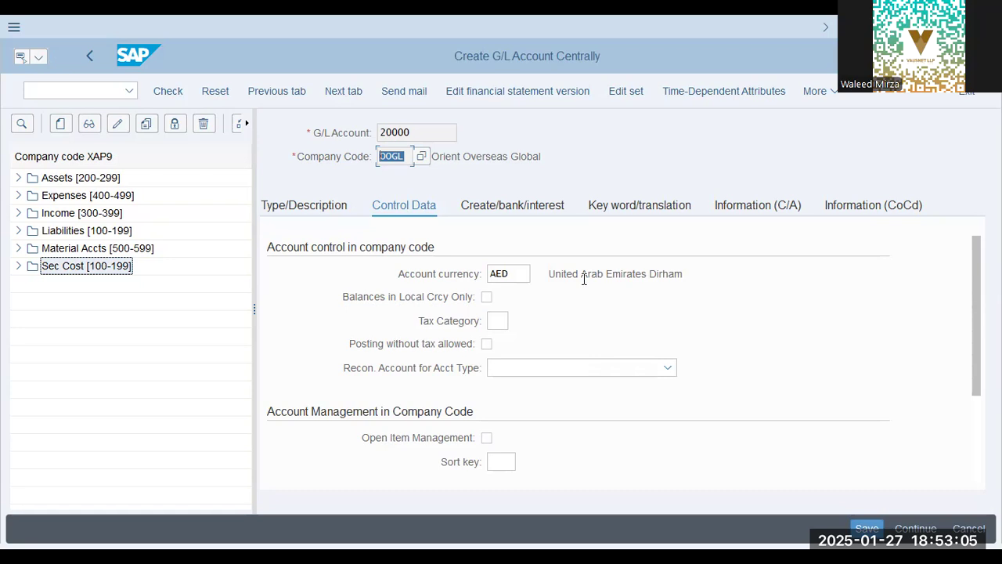
Allow posting without tax for account 20000 and review the reconciliation account types, leaving that field blank
left_click(498, 321)
left_click(487, 345)
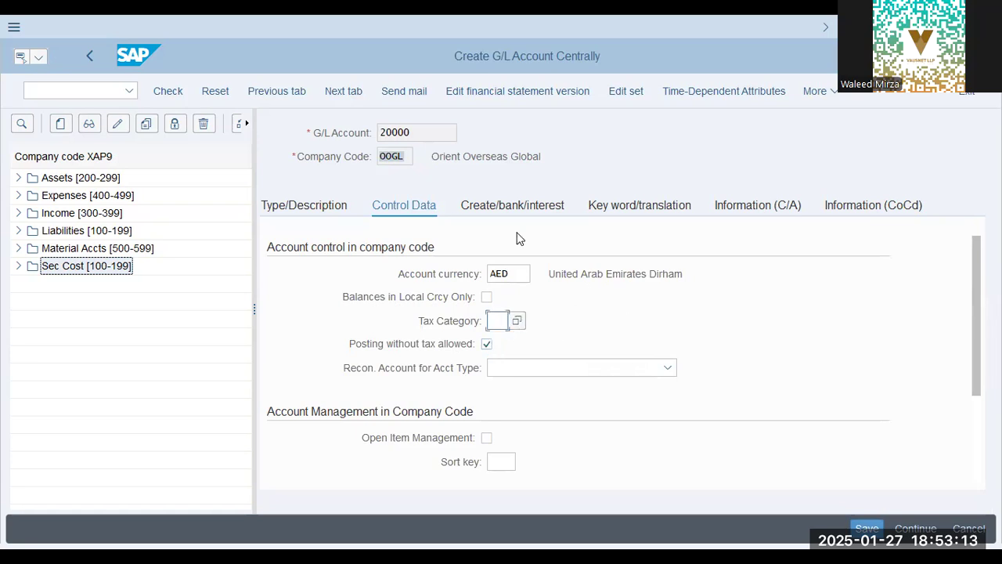
left_click_drag(423, 131, 334, 133)
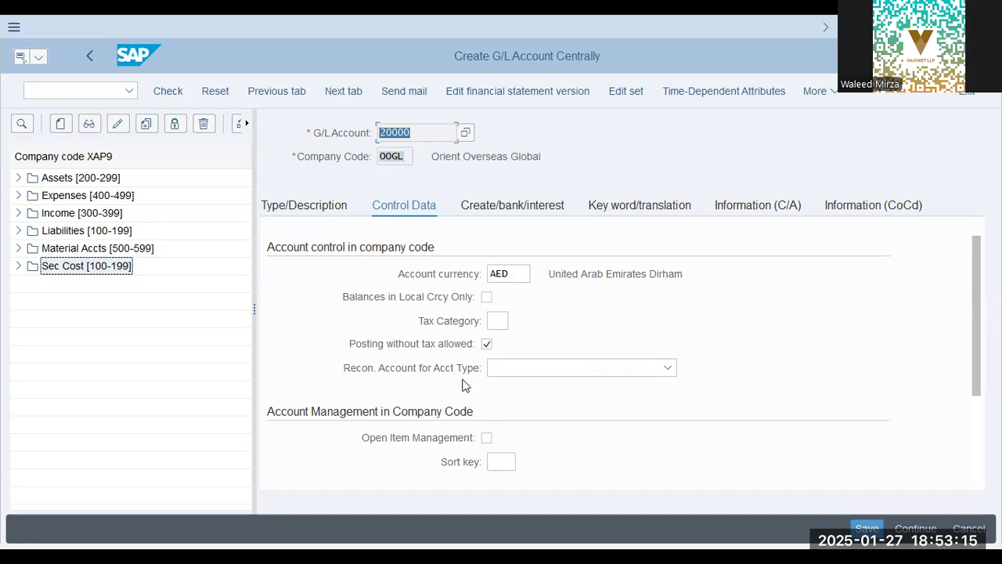
left_click(531, 375)
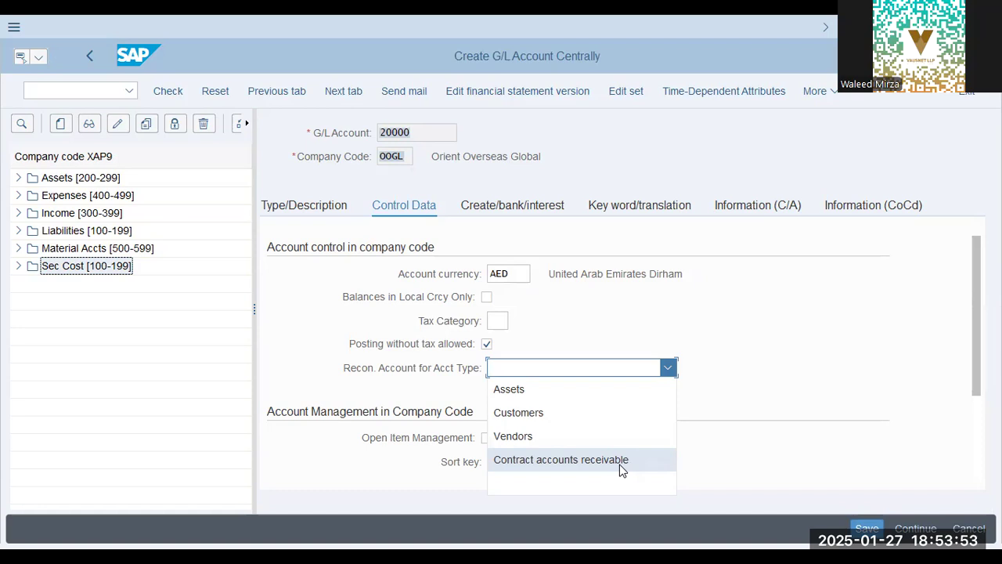
left_click(345, 374)
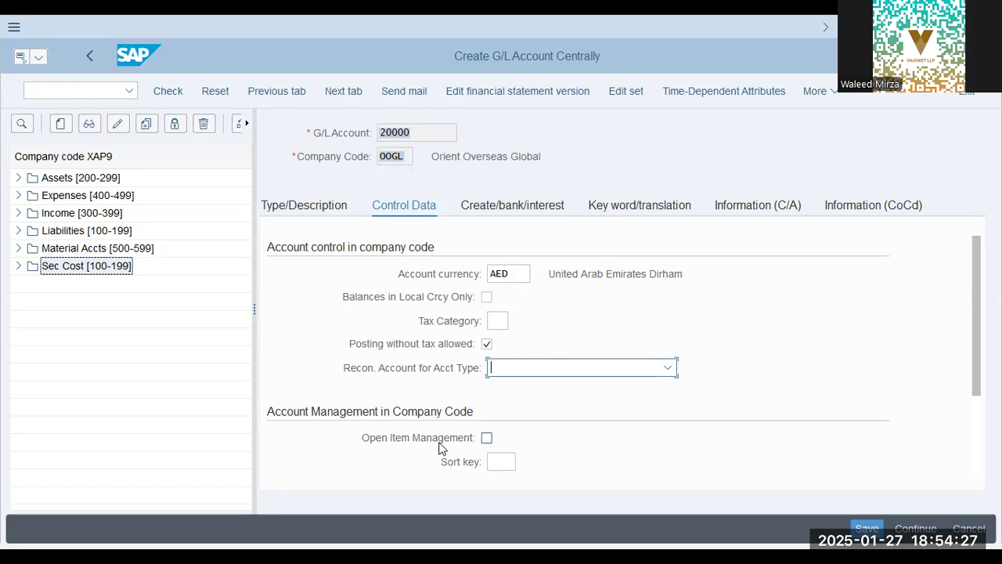
key("Tab")
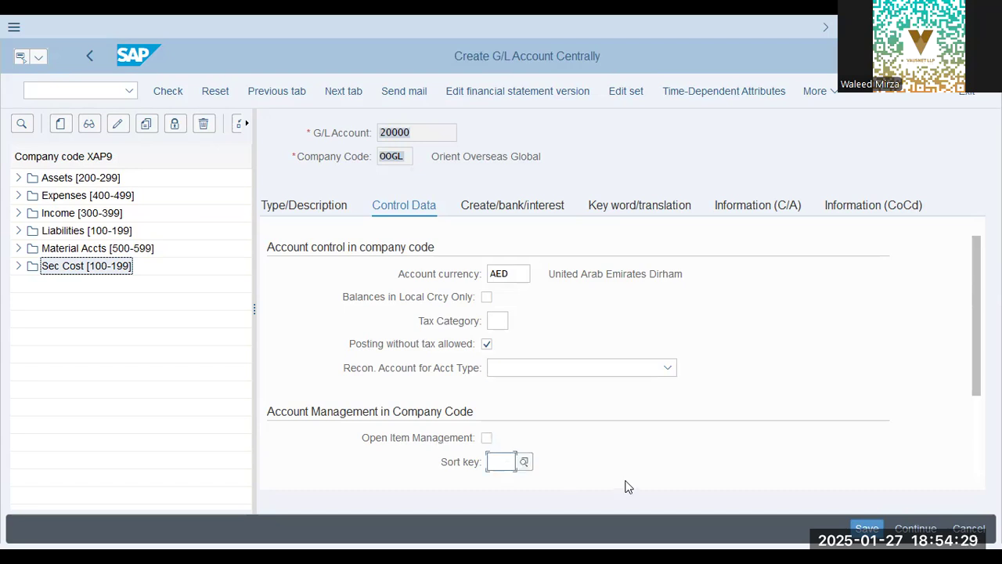
Set the sort key of account 20000 to 001 in its account management data
scroll(604, 475, "down", 1)
type("001")
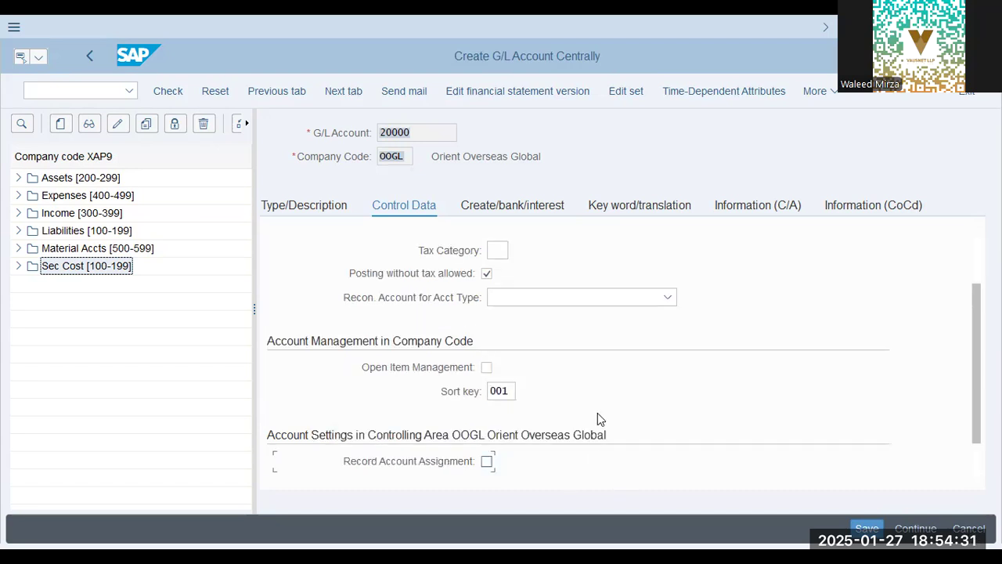
left_click(505, 393)
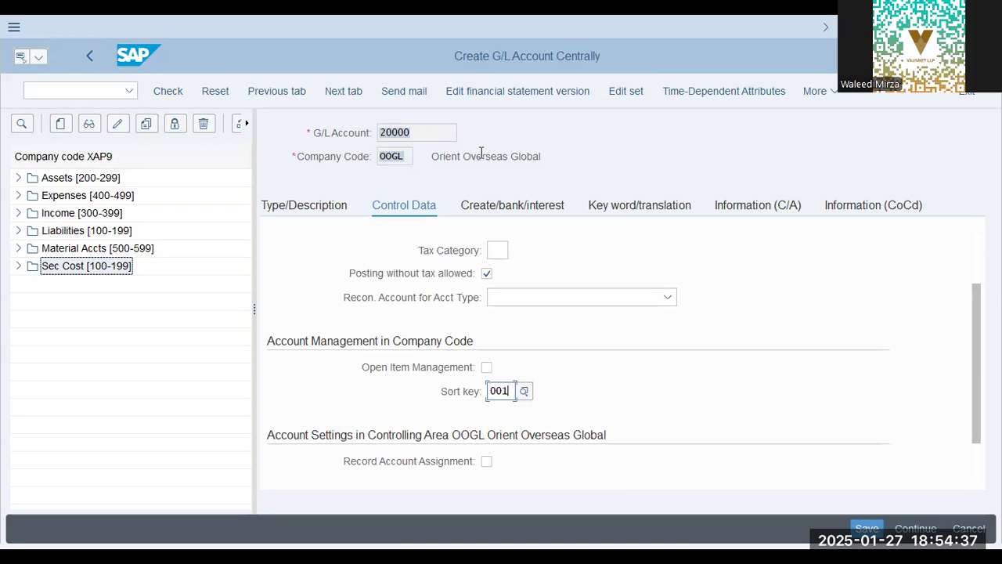
Assign field status group G001 to account 20000 and restrict it to automatic postings only
left_click(525, 209)
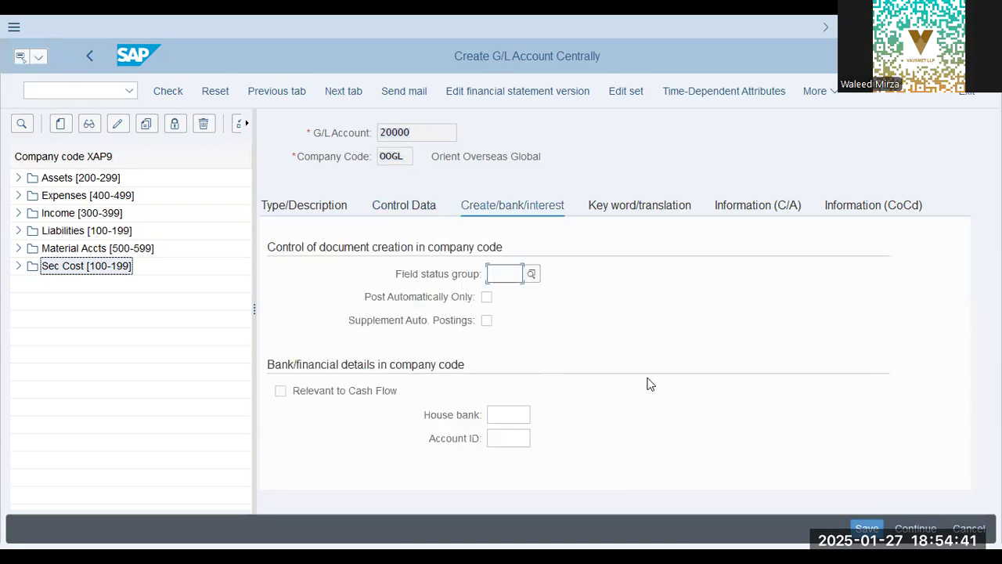
type("g001")
left_click(486, 297)
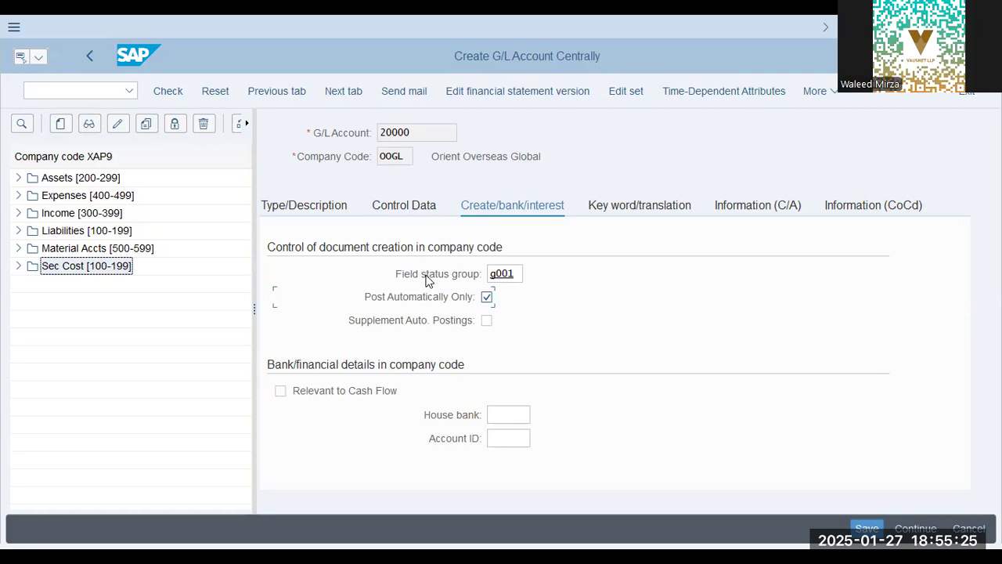
key("Return")
Recheck the reconciliation account types in the control data, leaving the field blank, and save account 20000
left_click(421, 206)
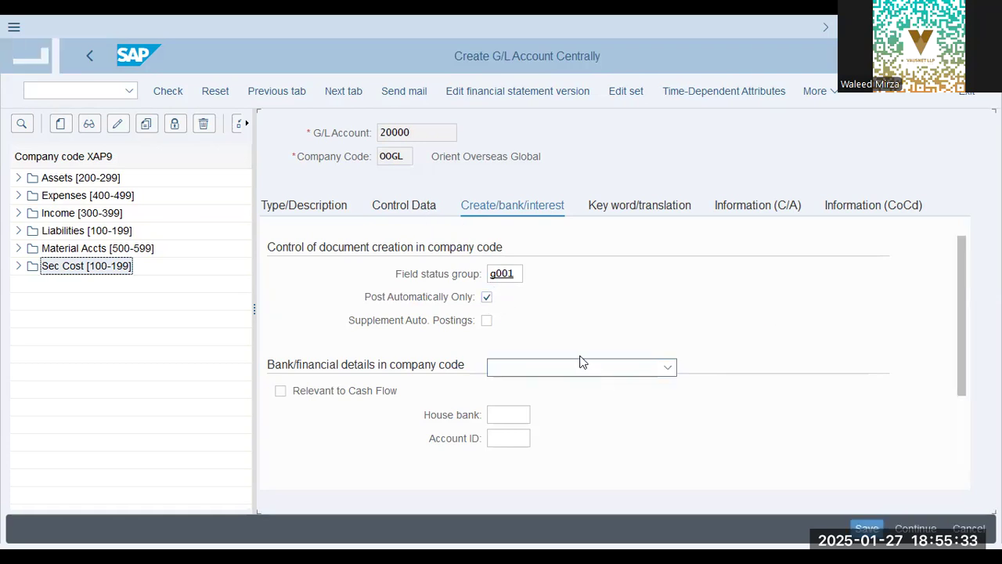
left_click(577, 369)
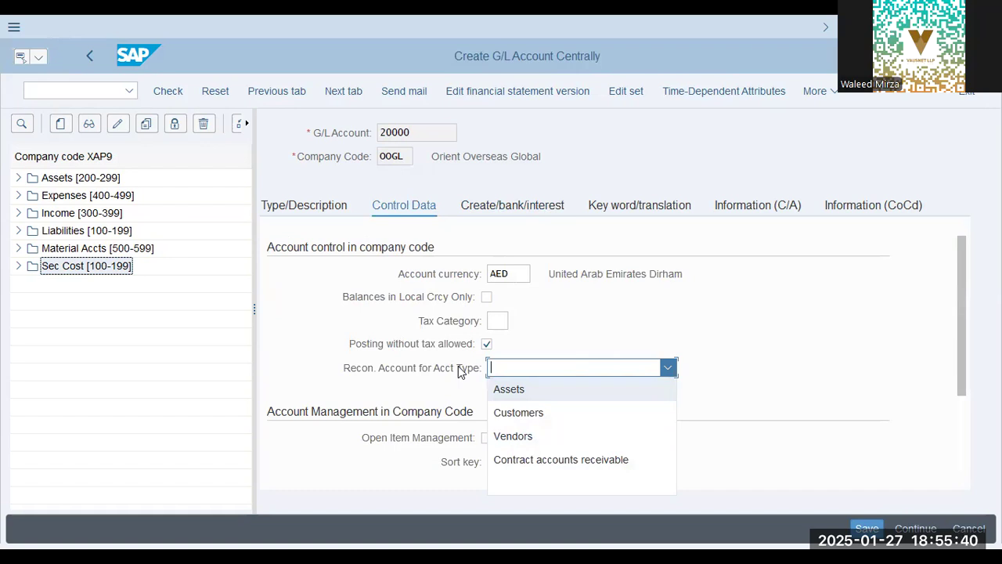
left_click(513, 209)
left_click(510, 206)
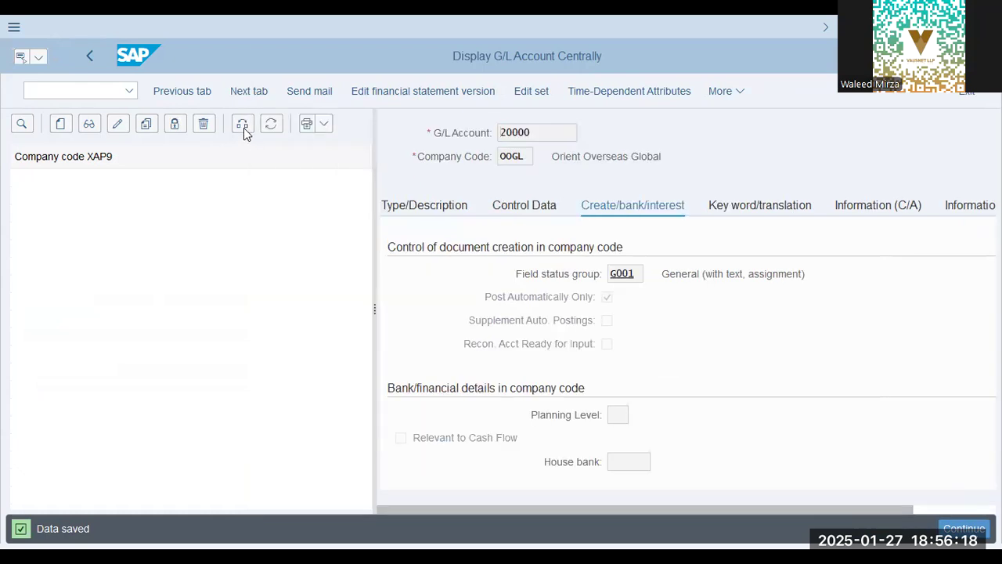
Switch the account tree to company code OOGL and select the Retained Earnings account under Equity
left_click(243, 125)
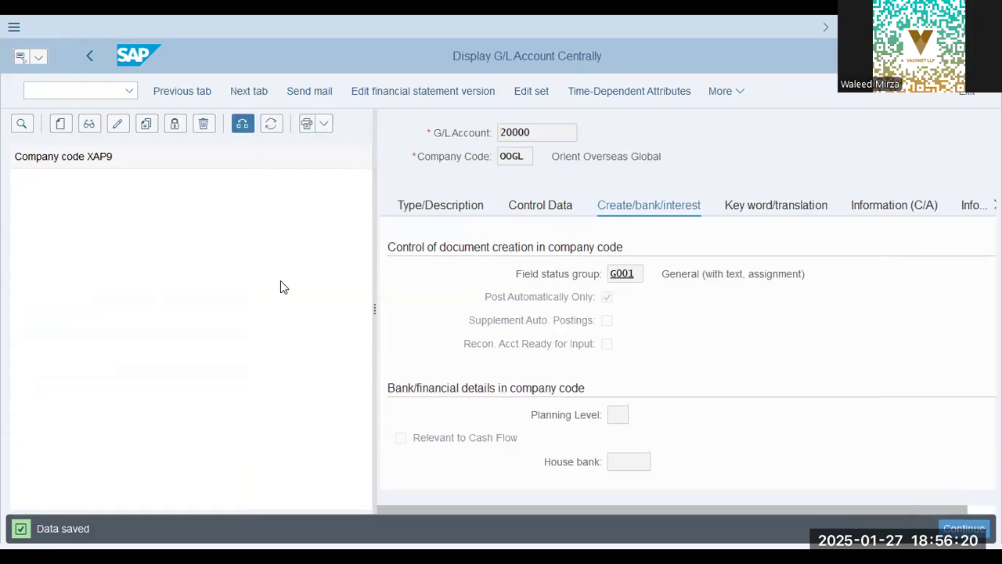
type("oogl")
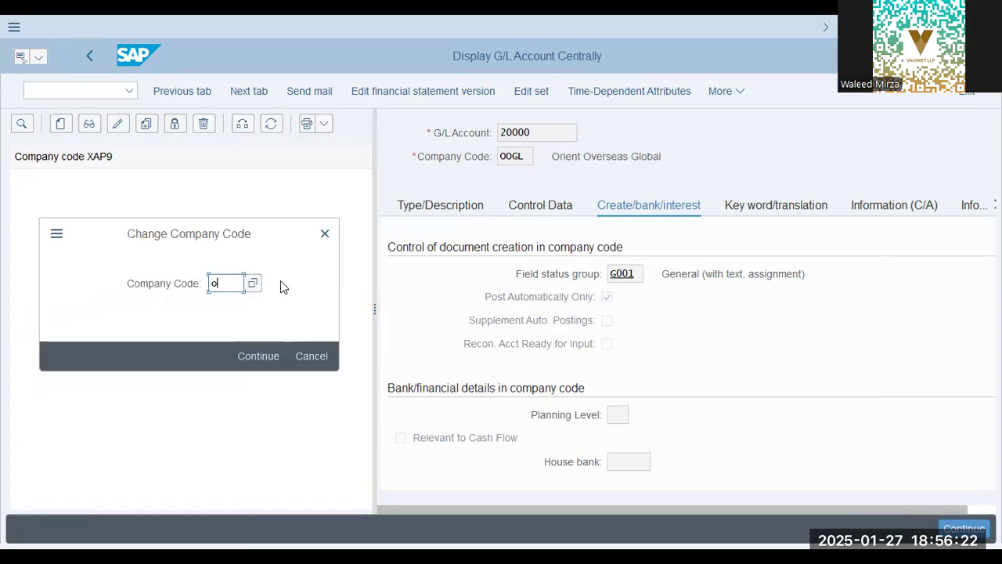
key("Return")
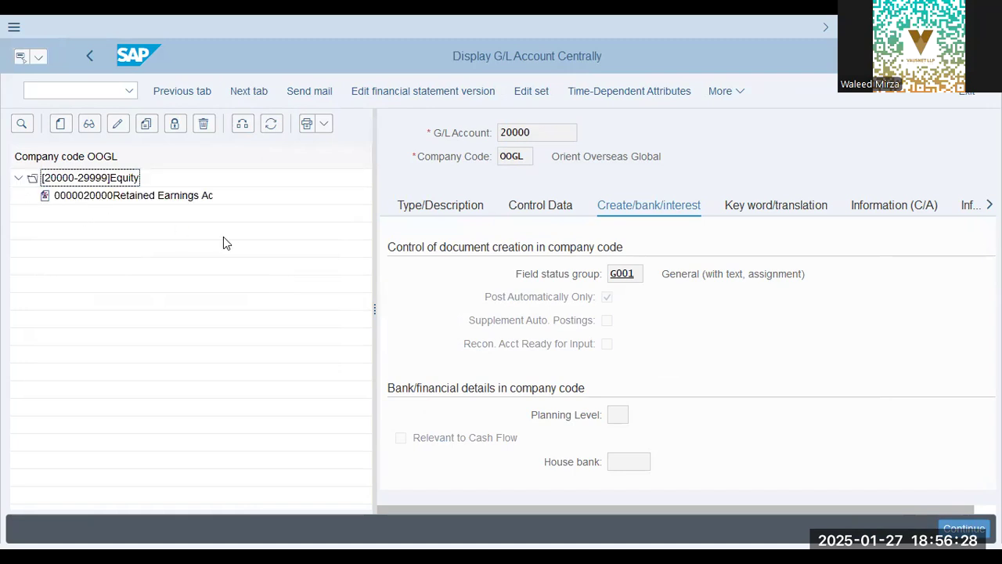
left_click(139, 202)
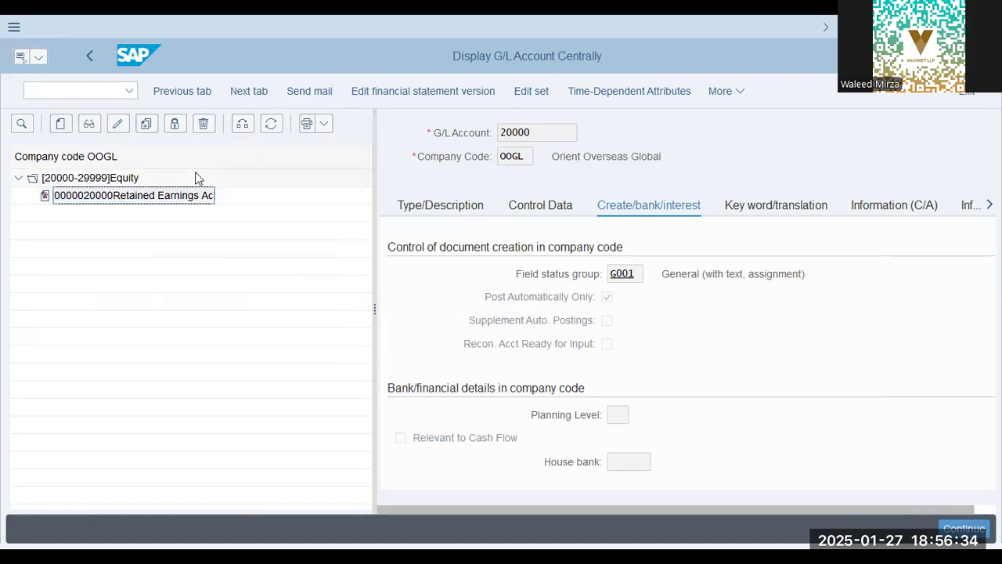
left_click(248, 123)
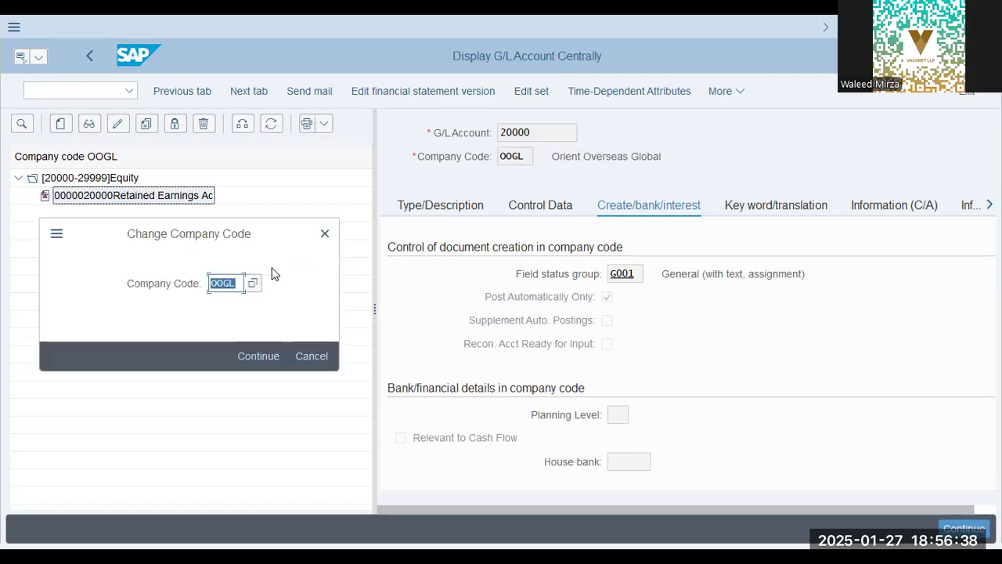
type("aa42")
key("Return")
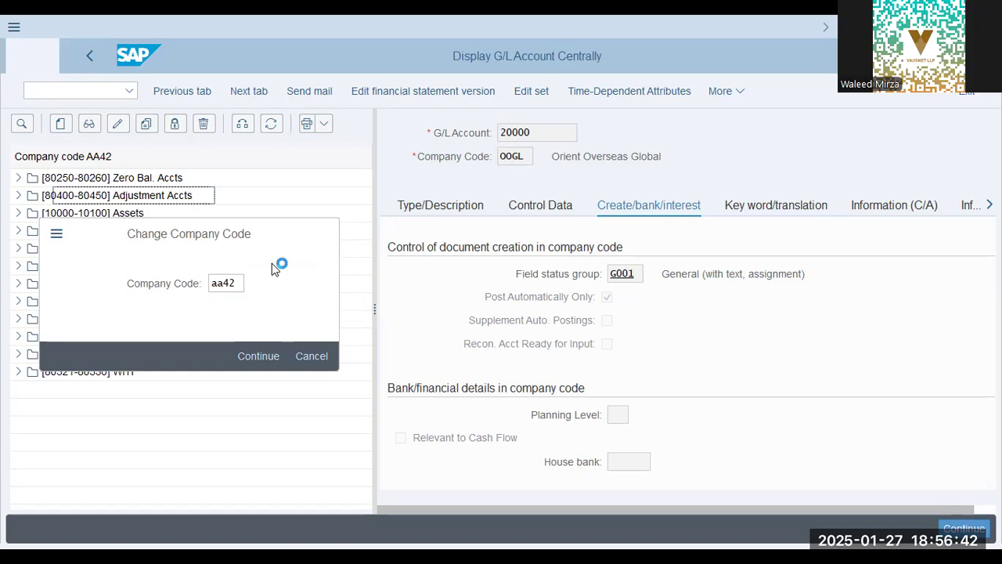
left_click(18, 284)
left_click(148, 302)
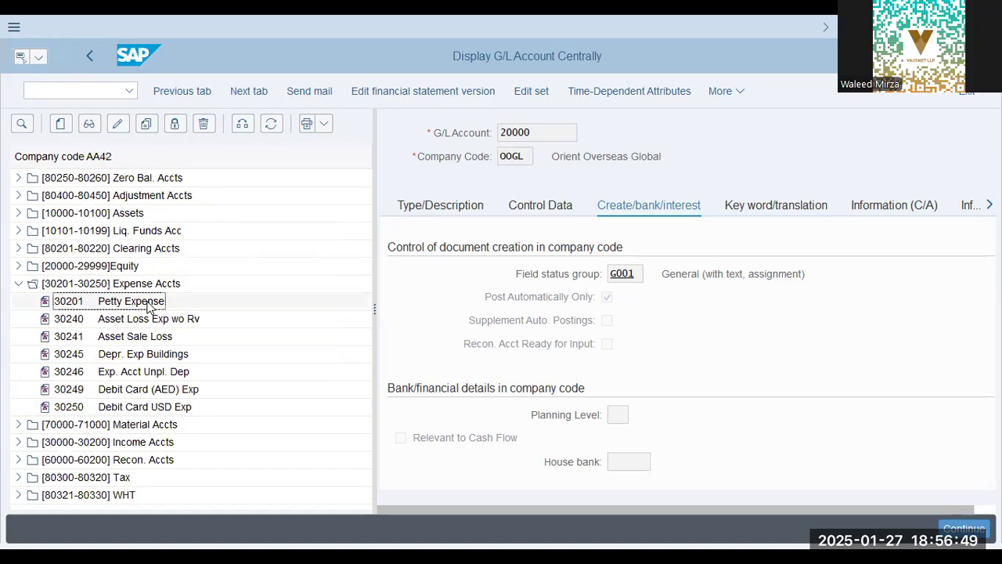
left_click(146, 374)
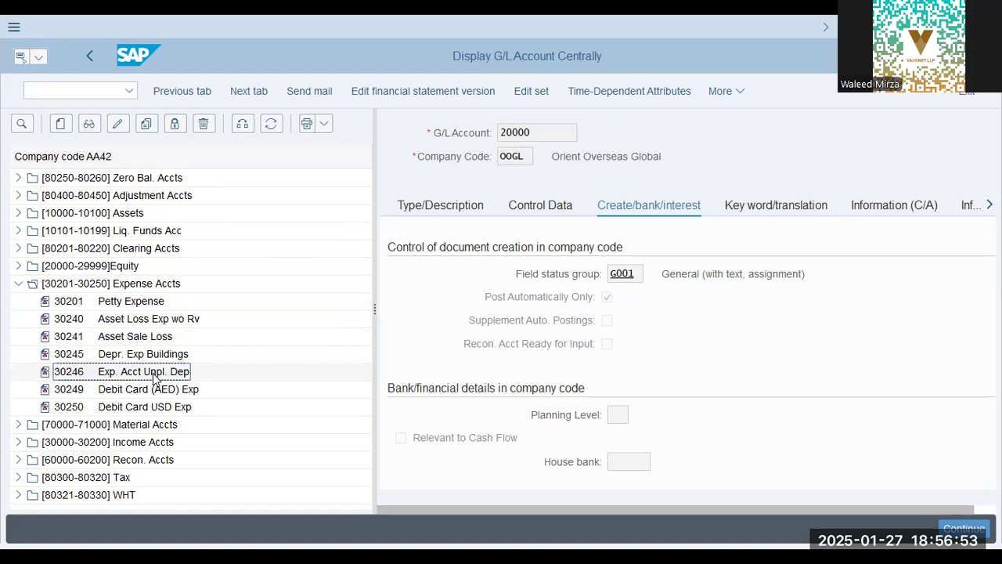
left_click(149, 407)
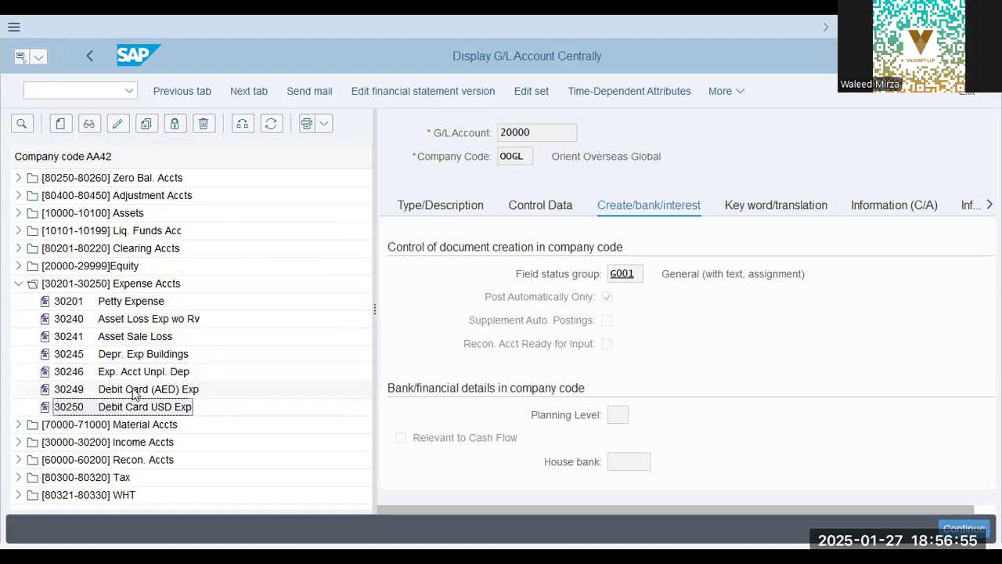
left_click(160, 391)
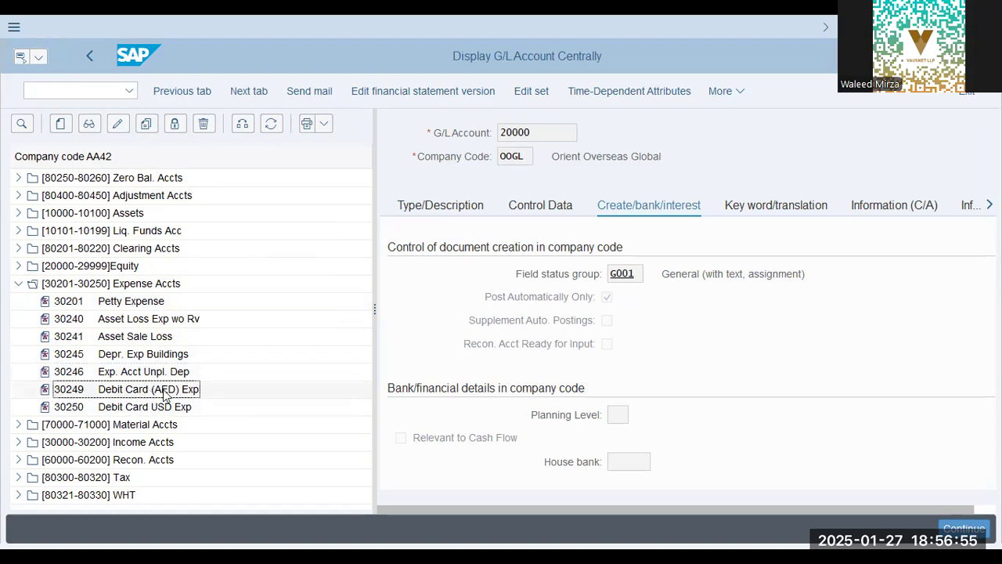
Copy Petty Expense account 30201 from company code AA42 to company code OOGL, keeping the account number 30201
left_click(131, 305)
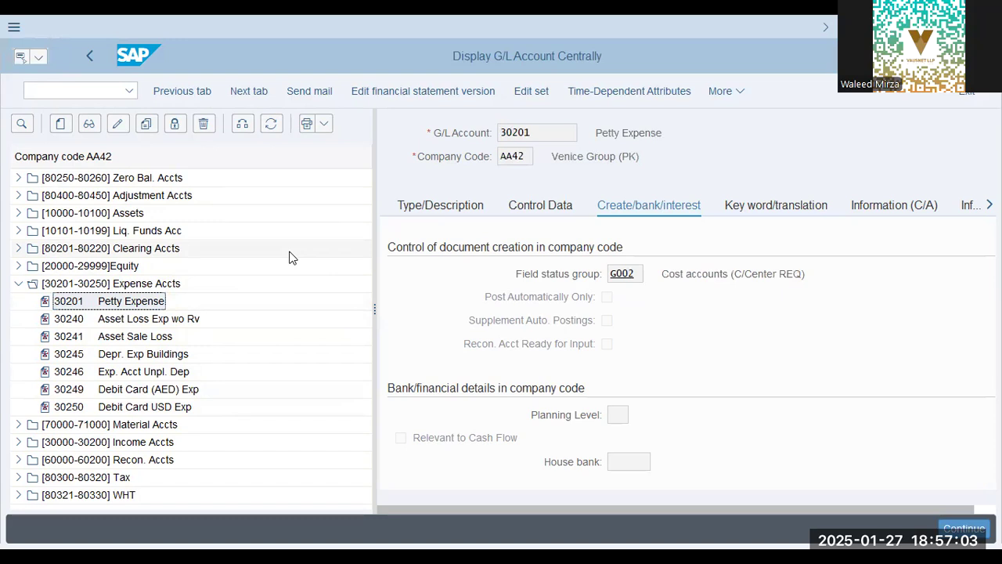
left_click(145, 125)
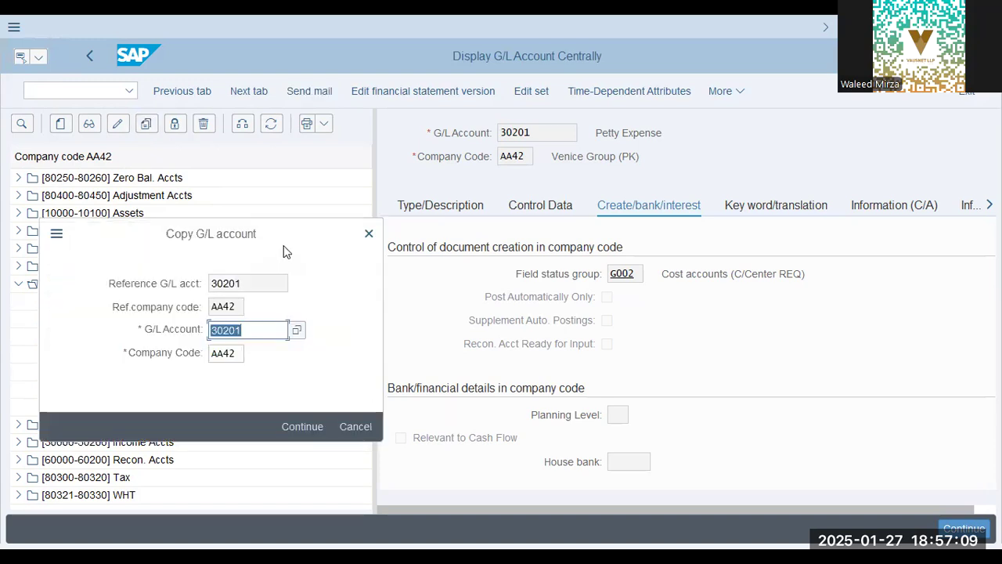
key("Tab")
type("oog1")
key("Return")
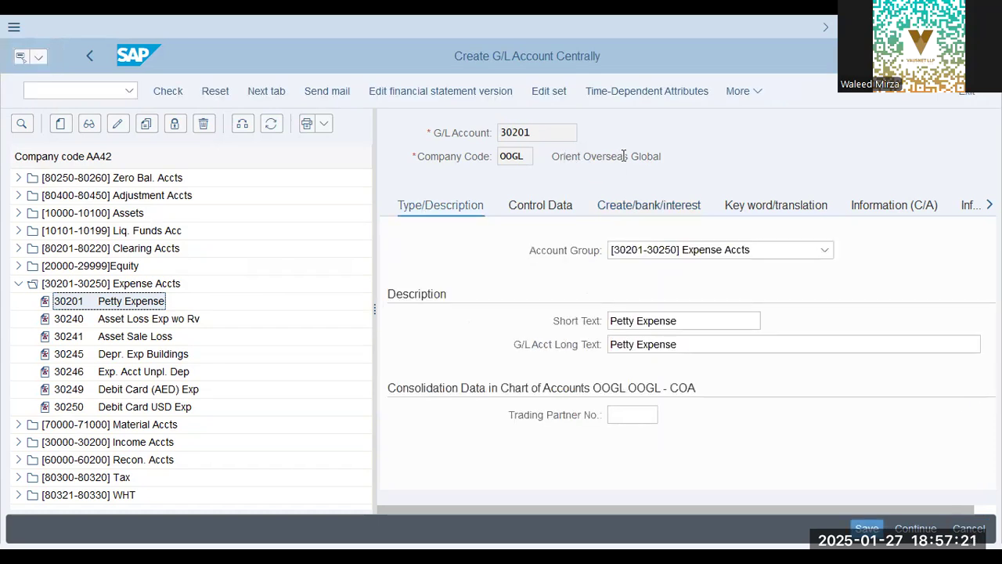
Enter "Admin Expenses" as the short text of the copied account
left_click_drag(691, 320, 519, 318)
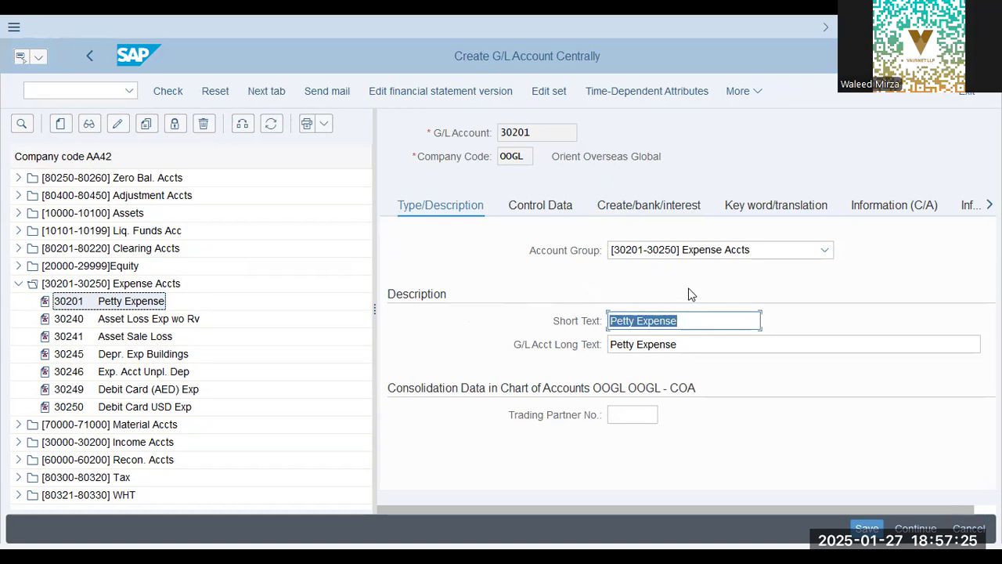
type("Admin E")
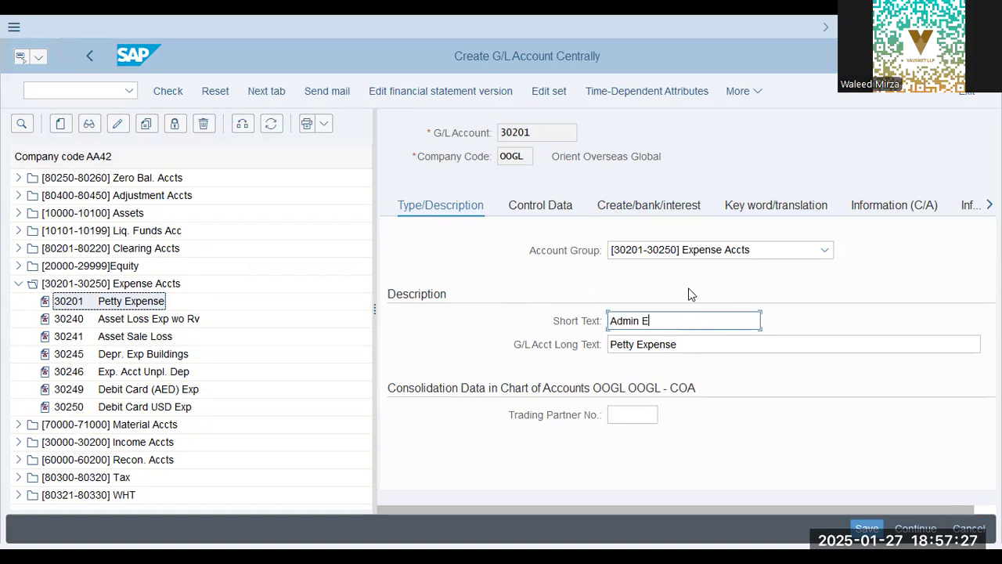
type("xpenses")
key("Tab")
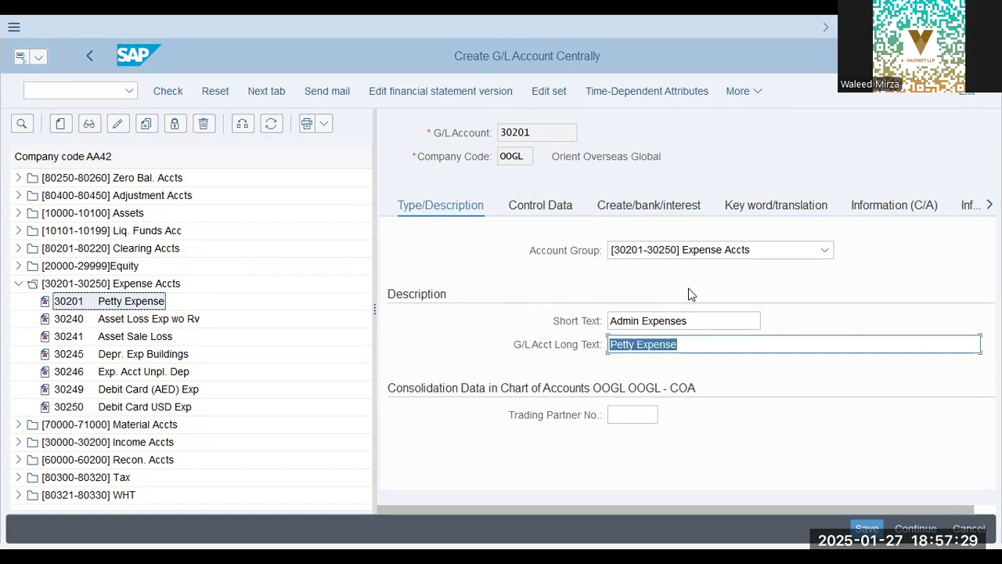
Enter "Marketing Expenses" as both the short text and the G/L account long text of account 30201
key("shift+Tab")
type("Mar")
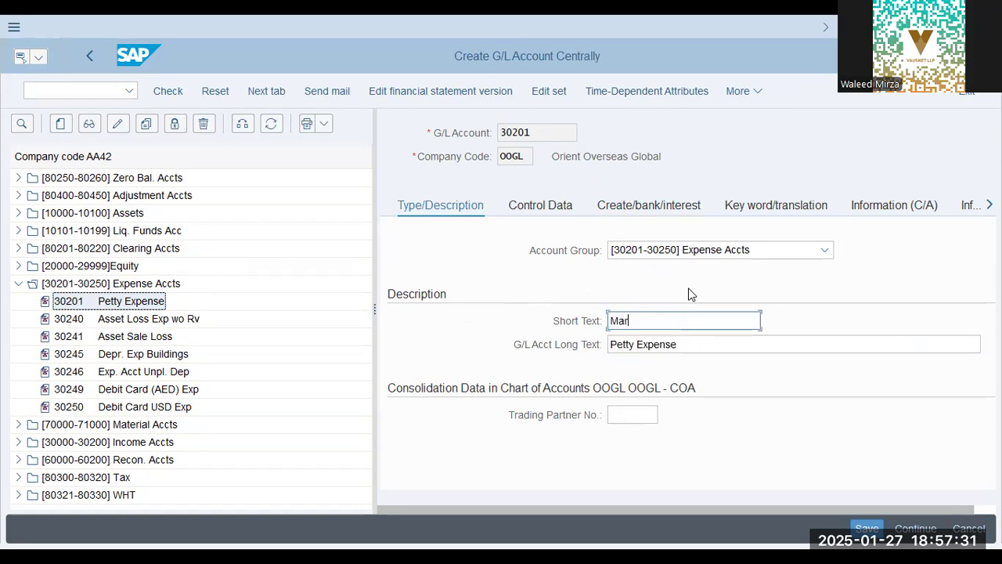
type("keting Expenses")
key("Tab")
type("Market")
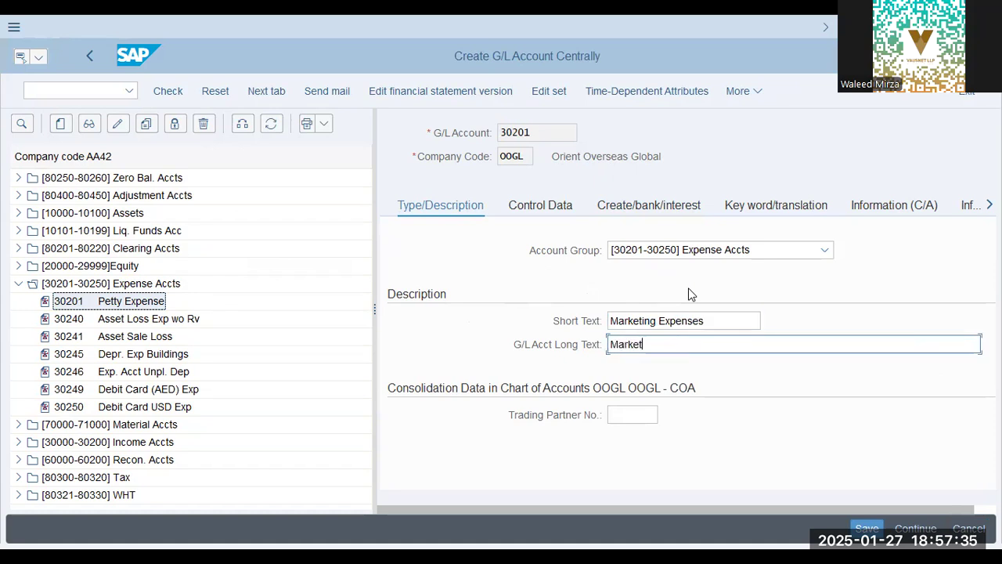
type("ing Expenses")
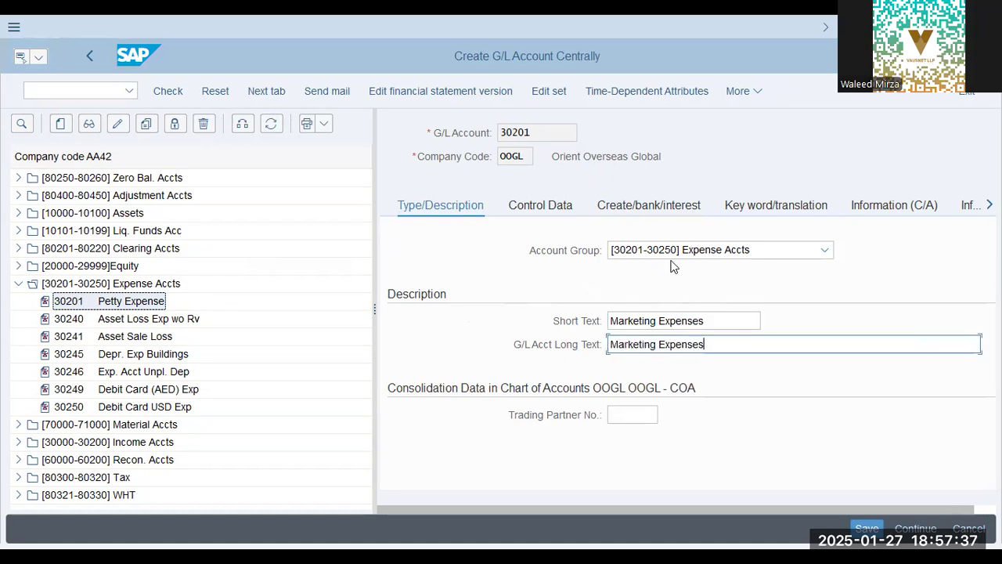
Set the field status group of account 30201 to G004
left_click(707, 301)
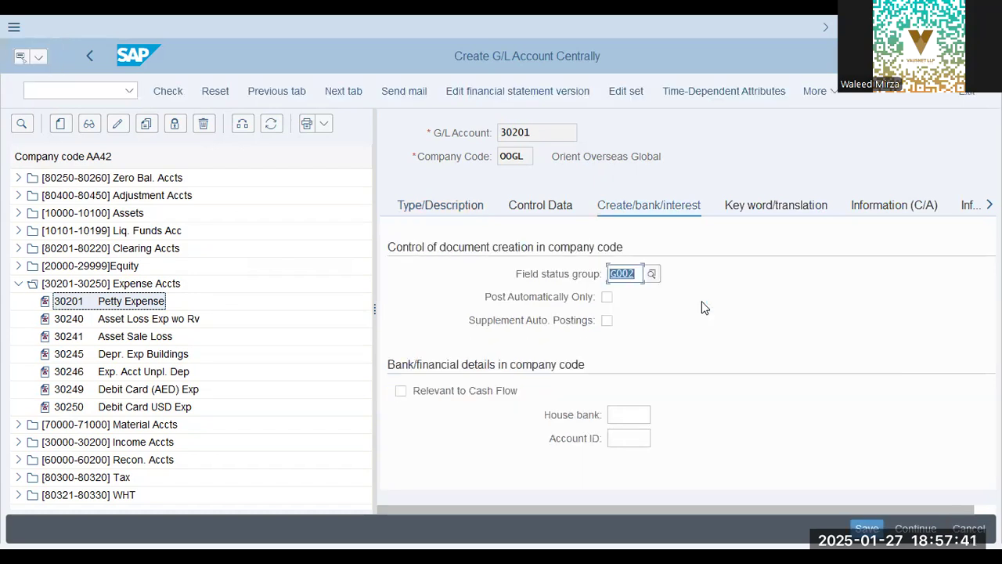
left_click(649, 276)
type("go")
key("BackSpace")
type("002")
key("Return")
key("BackSpace")
type("g004")
key("Return")
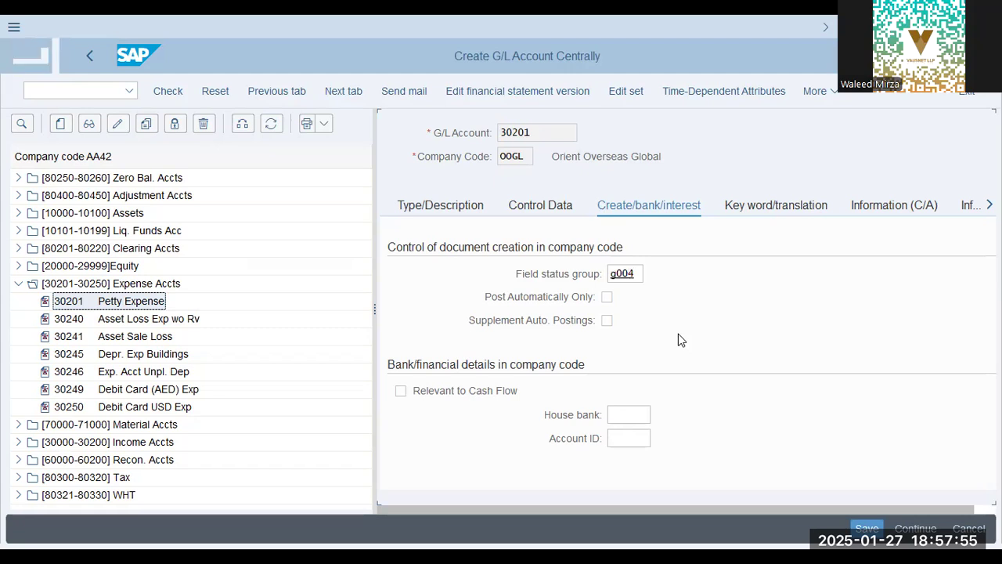
left_click(684, 273)
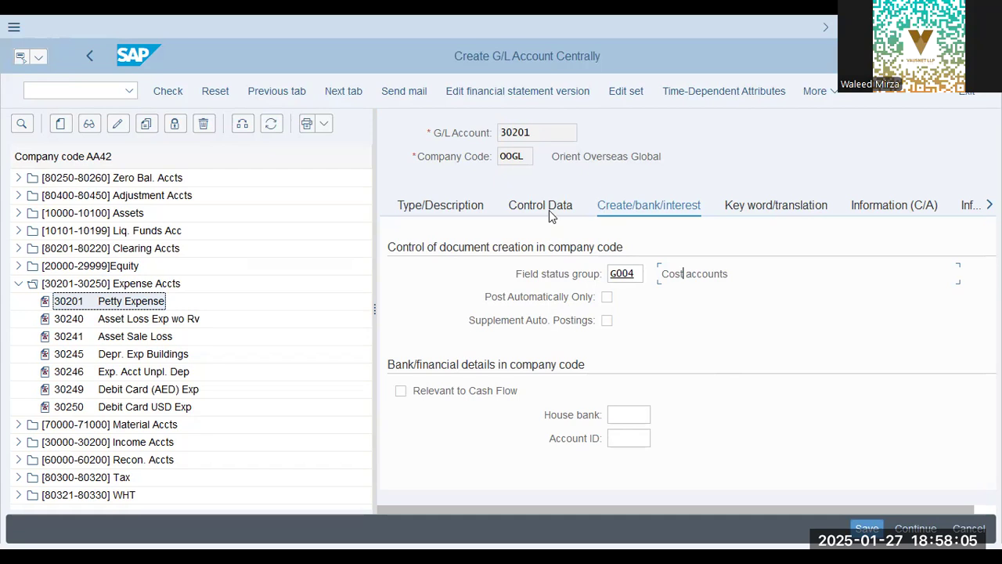
key("ctrl+s")
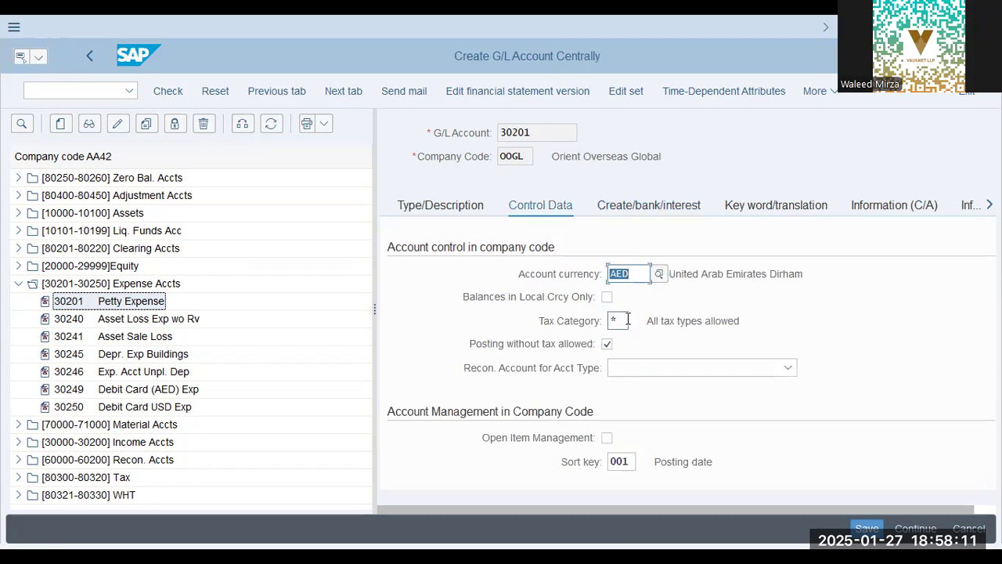
scroll(642, 452, "down", 3)
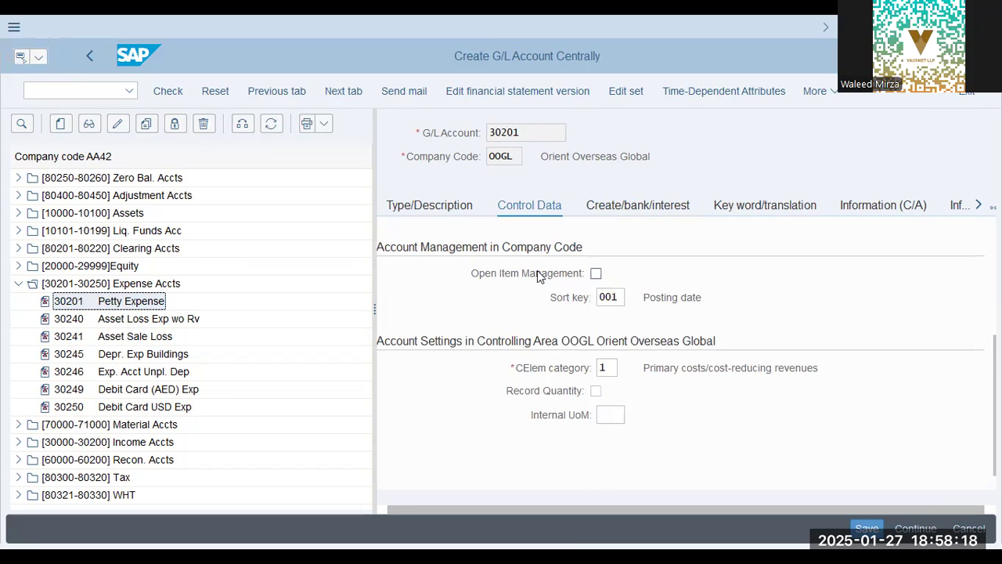
left_click(599, 367)
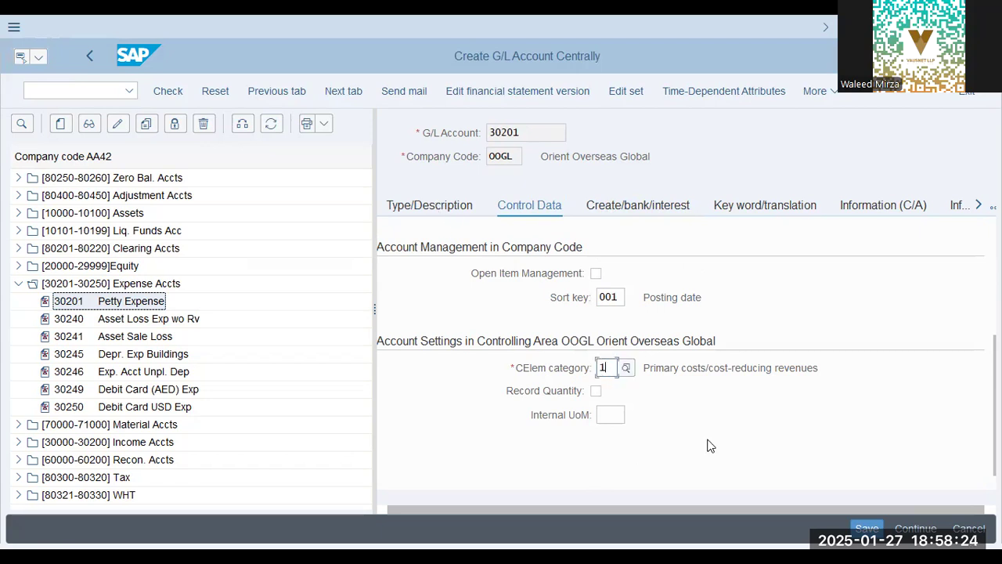
left_click(434, 208)
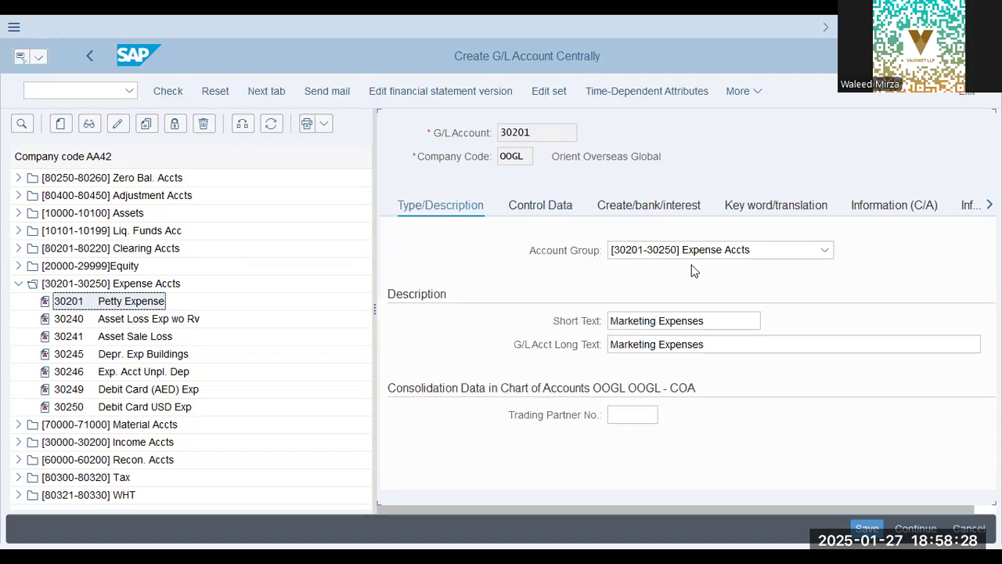
left_click(691, 251)
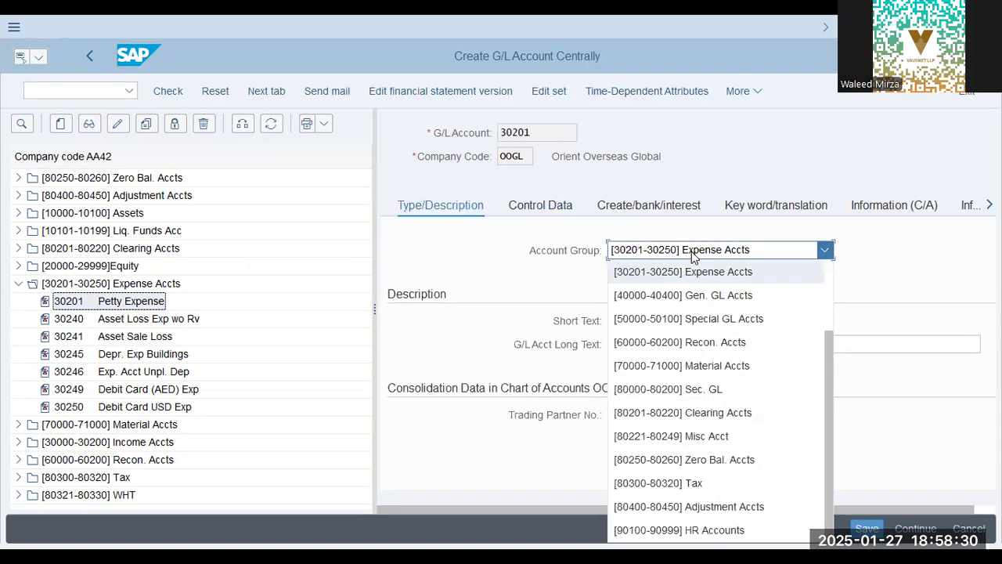
left_click(691, 250)
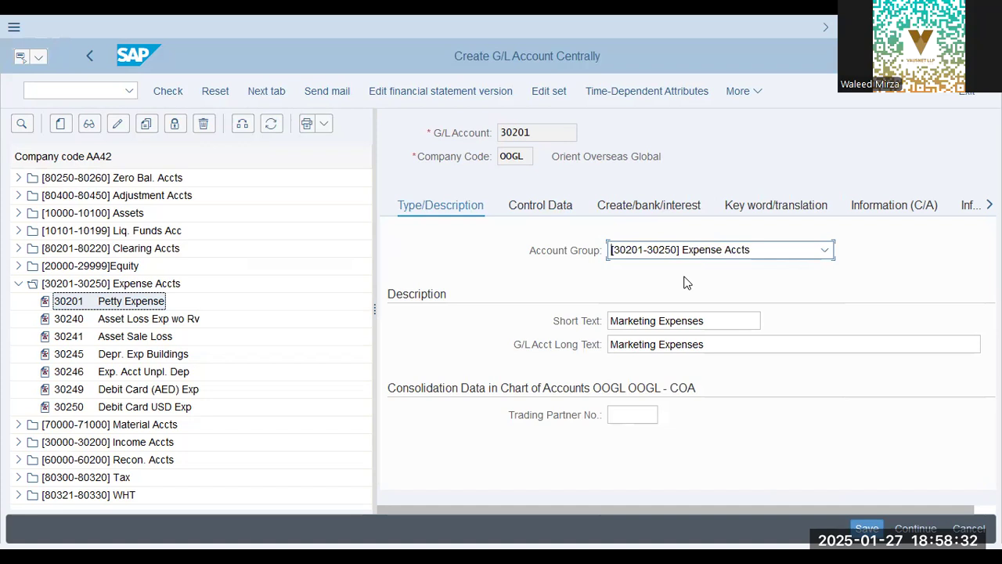
Check the control data and CElem category of account 30201, and save the account in company code OOGL
left_click(542, 208)
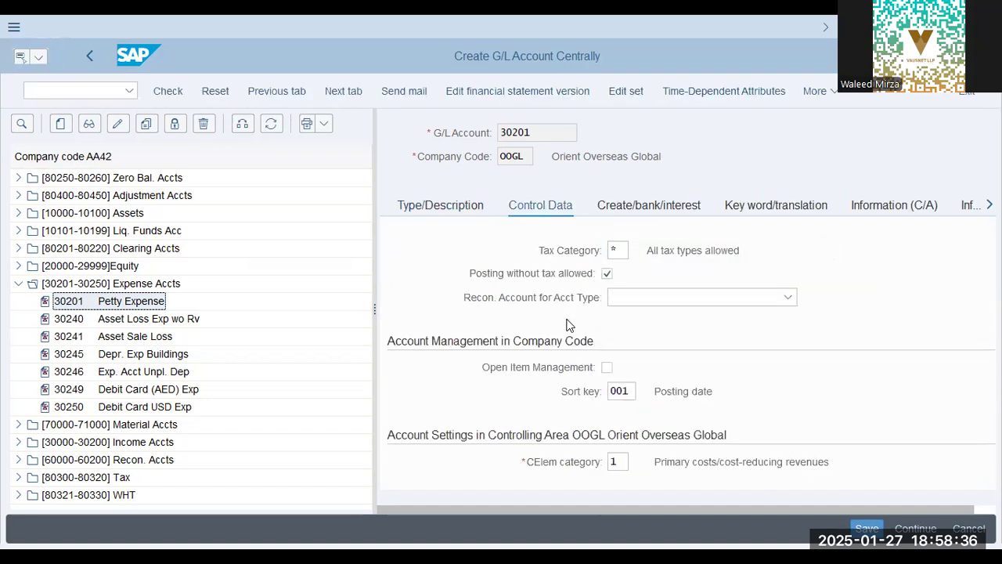
scroll(668, 381, "down", 2)
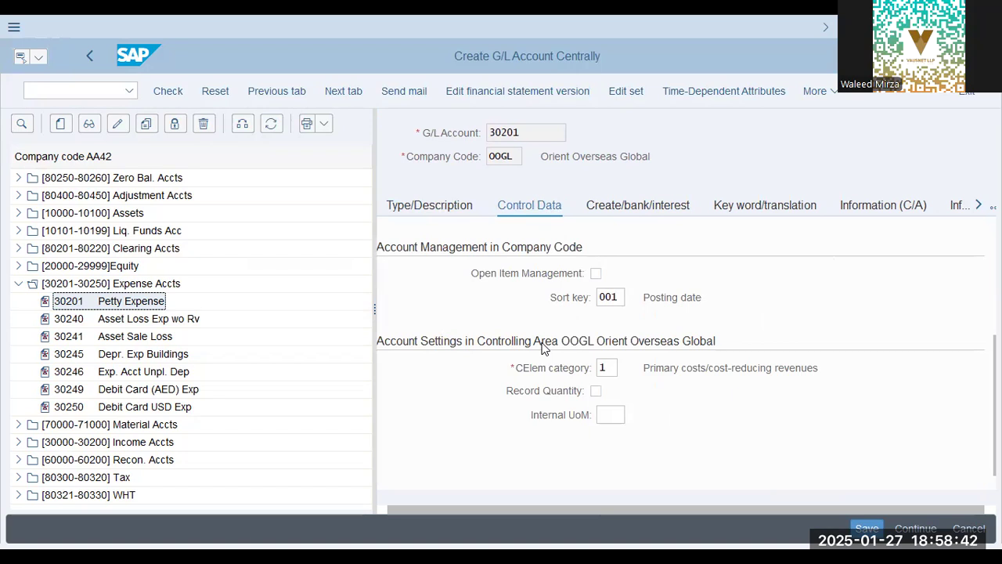
left_click(608, 368)
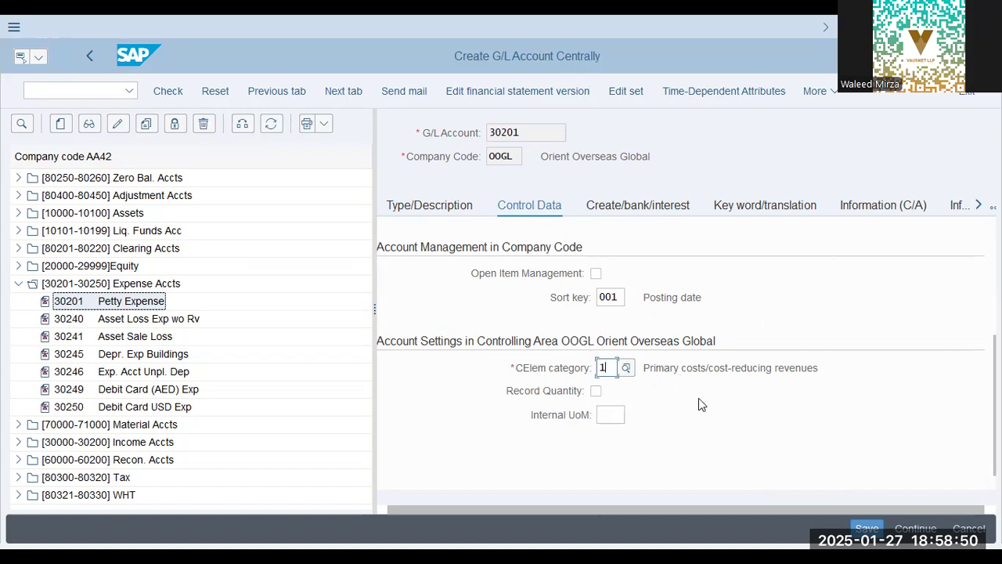
key("ctrl+s")
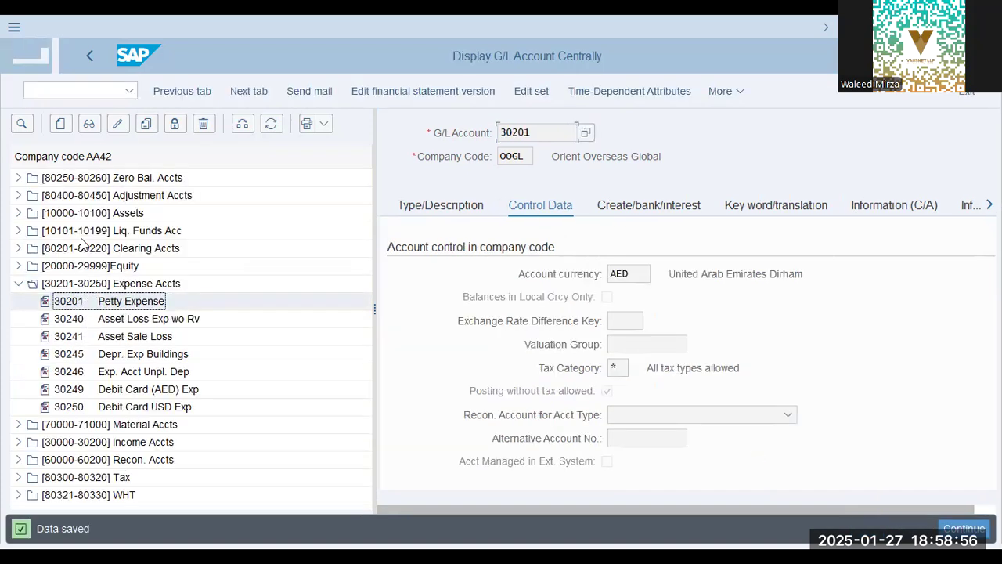
Copy the Petty Cash account 10101 from company code AA42 to company code OOGL, keeping account number 10101
left_click(18, 231)
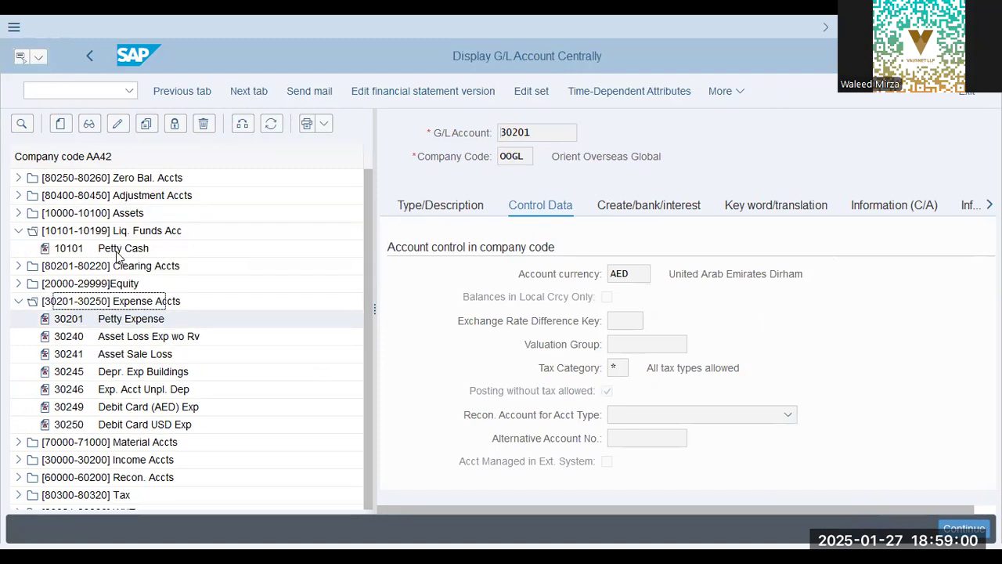
left_click(117, 249)
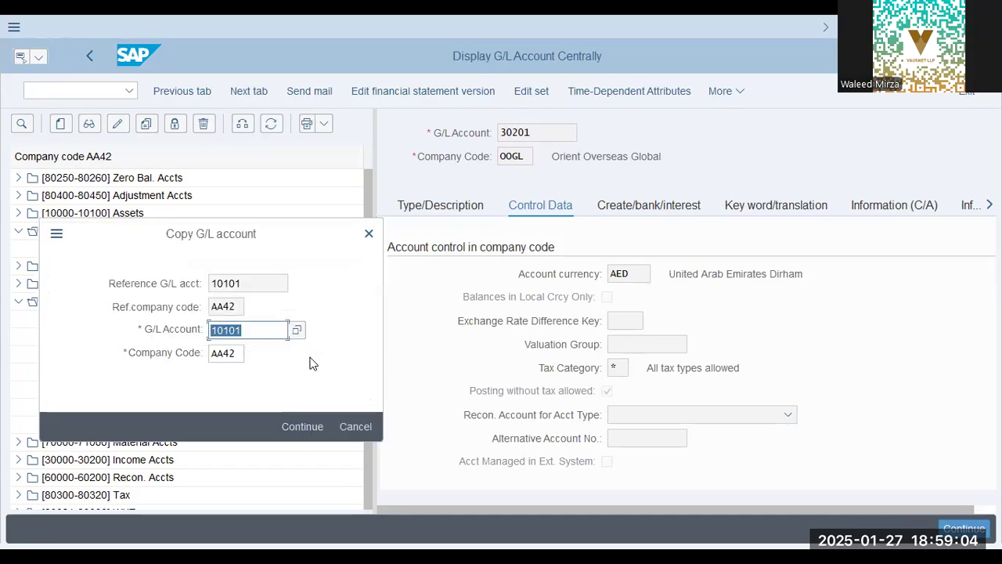
key("Tab")
type("oogl")
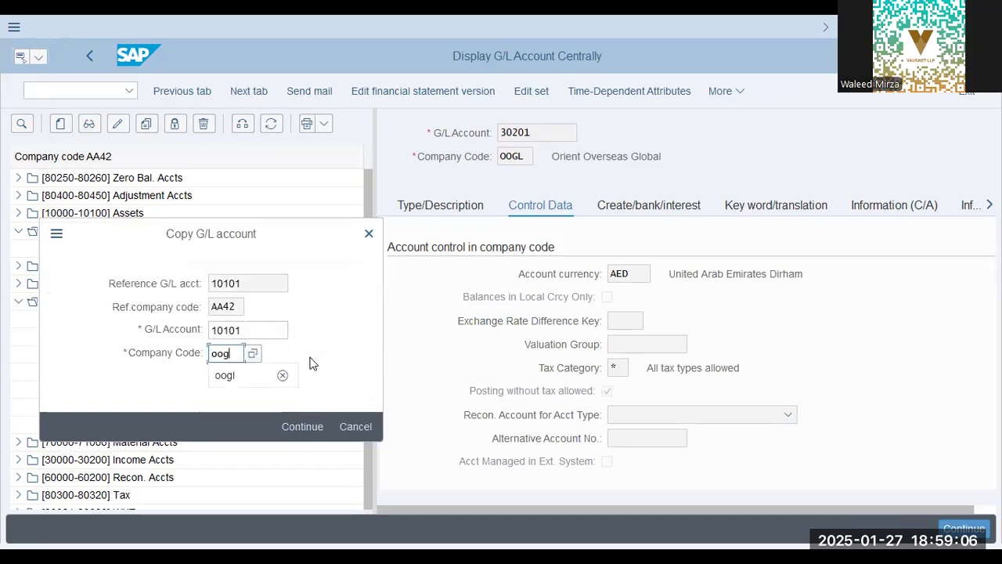
key("Return")
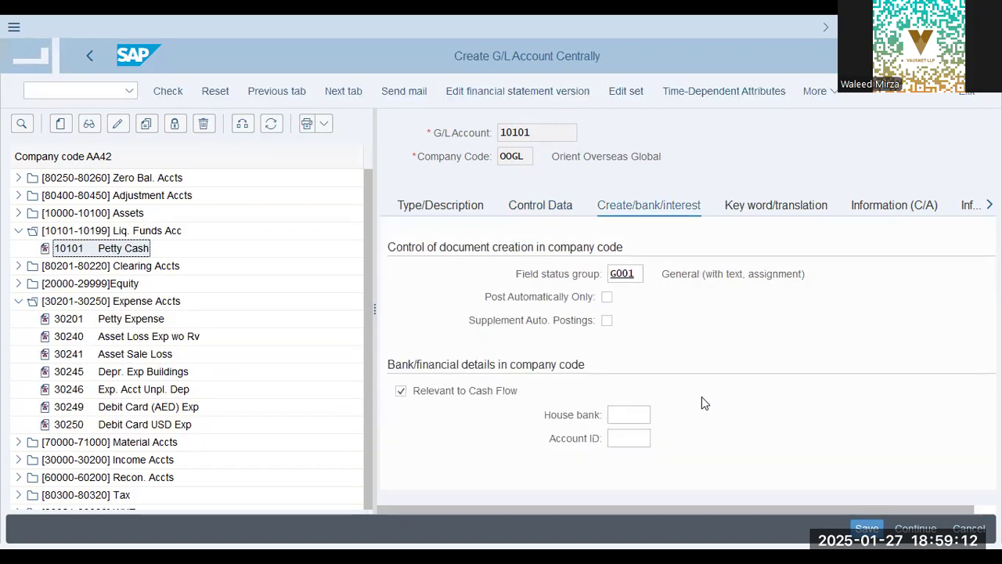
Enter "Cash Acc" as the short text and "Cash Account" as the G/L account long text of account 10101
left_click_drag(695, 274, 808, 274)
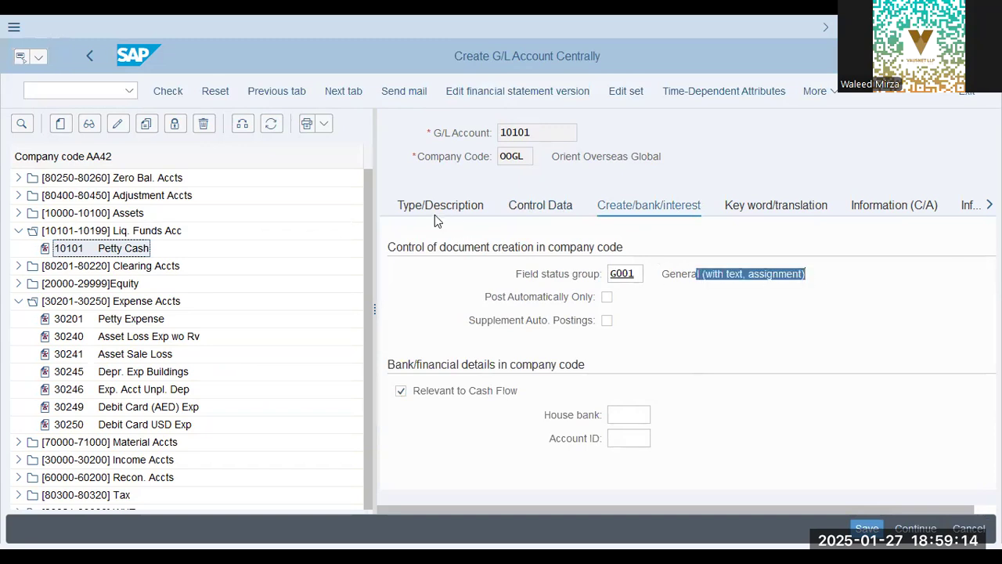
left_click(578, 283)
key("ctrl+s")
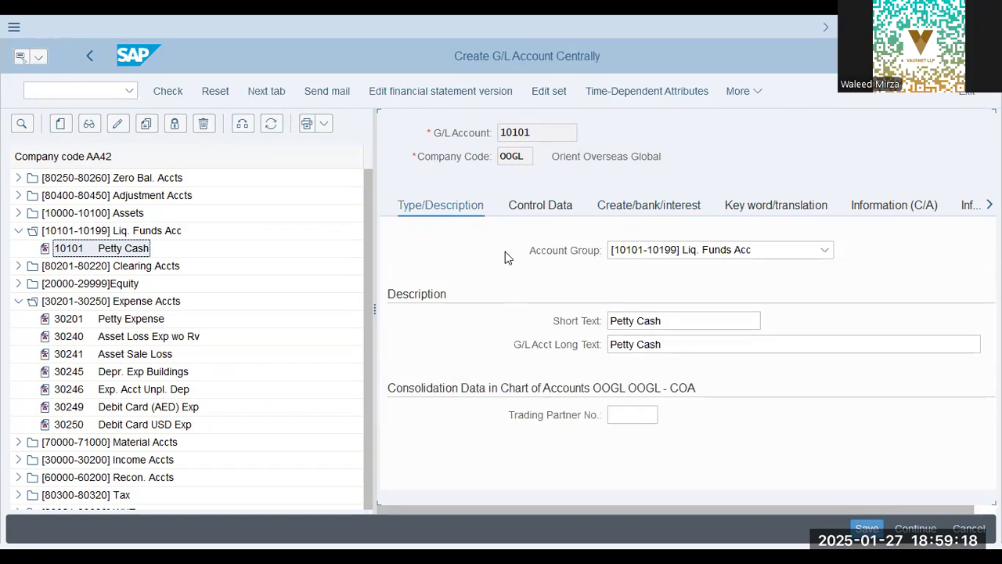
left_click_drag(700, 322, 539, 303)
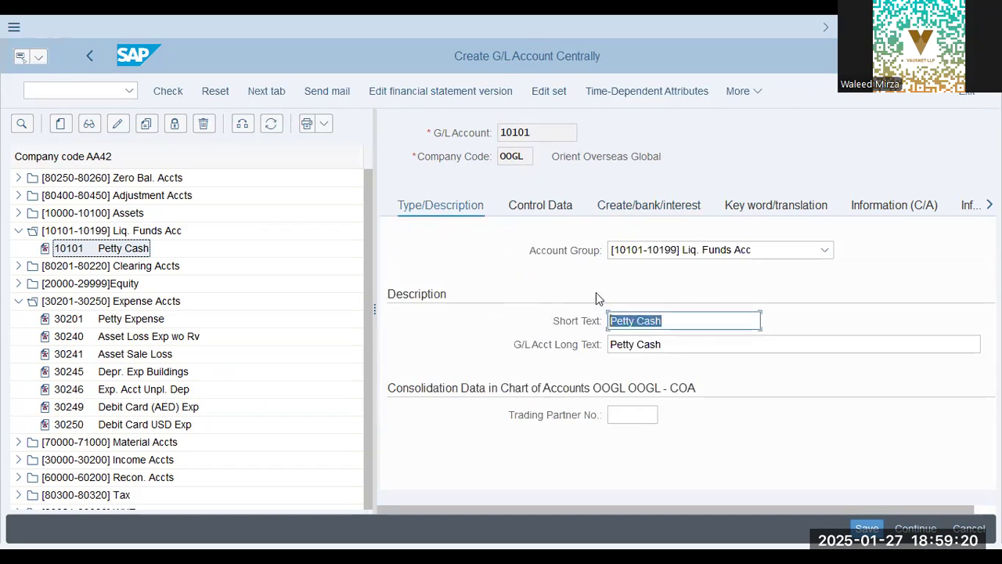
type("Cash Acc")
key("Tab")
type("Cash Accoun")
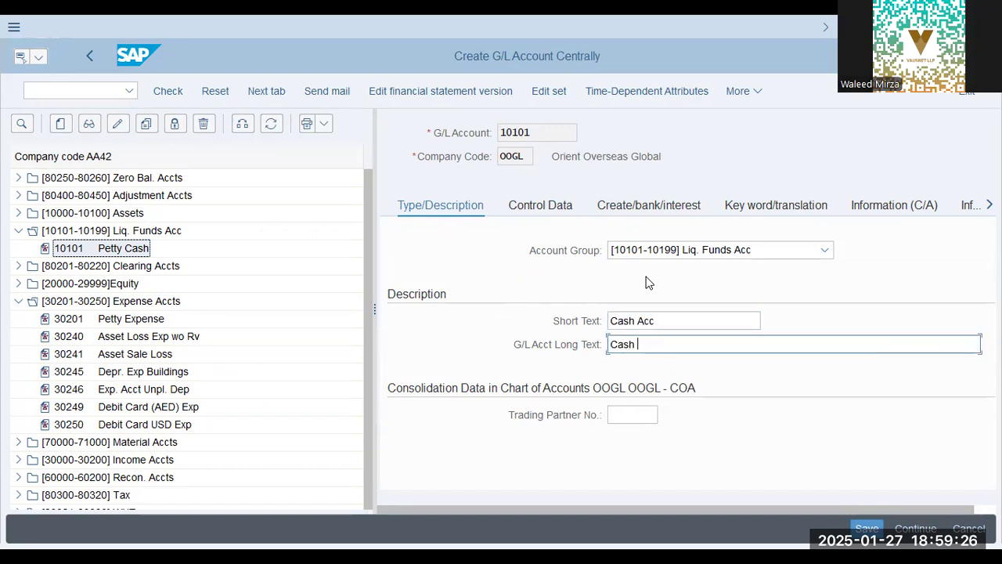
type("t")
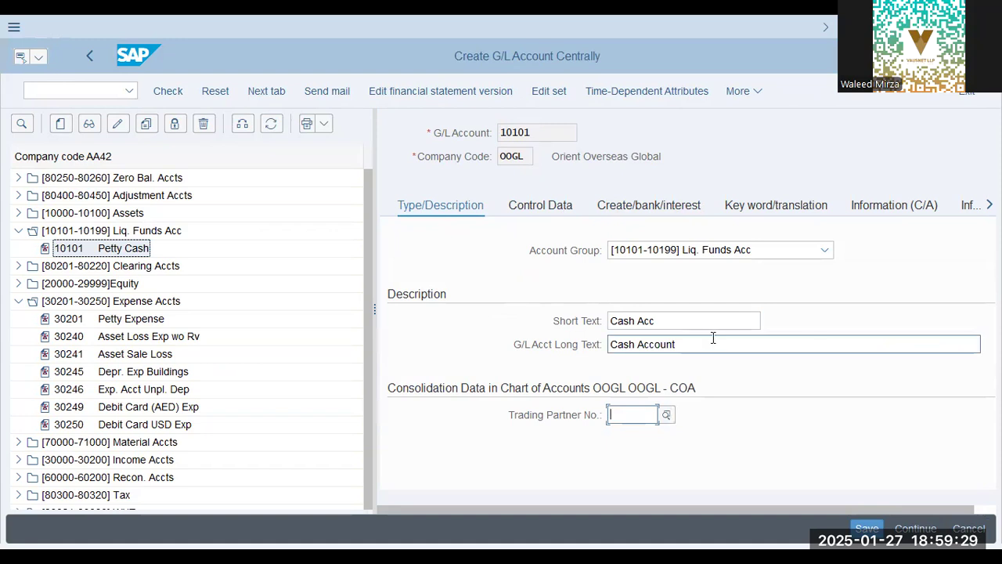
type(" (")
type("AED)")
key("BackSpace")
key("BackSpace")
key("BackSpace")
key("BackSpace")
type("USD)")
key("BackSpace")
key("BackSpace")
key("BackSpace")
key("BackSpace")
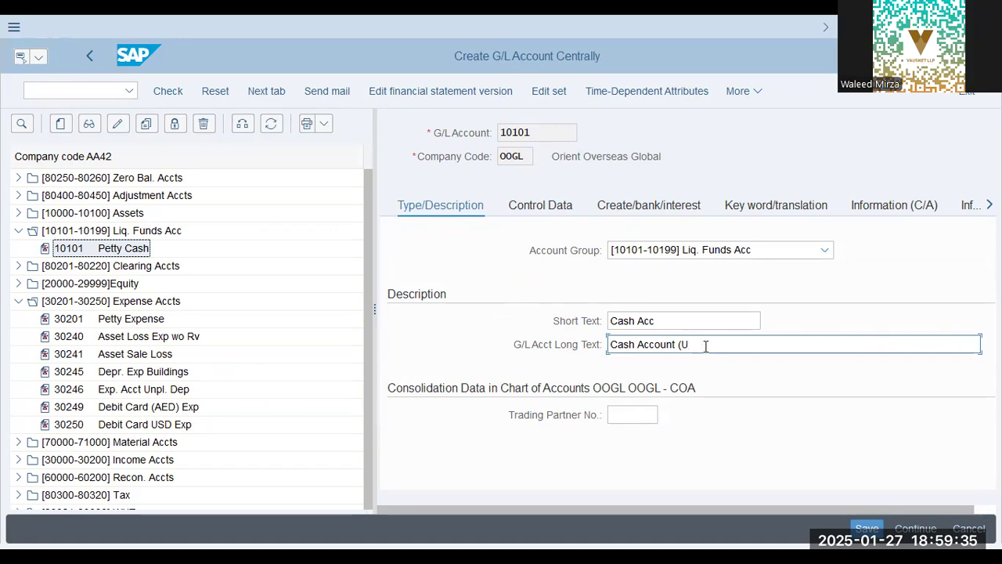
Check the control data of account 10101 with account currency AED, and save the account in company code OOGL
left_click(538, 204)
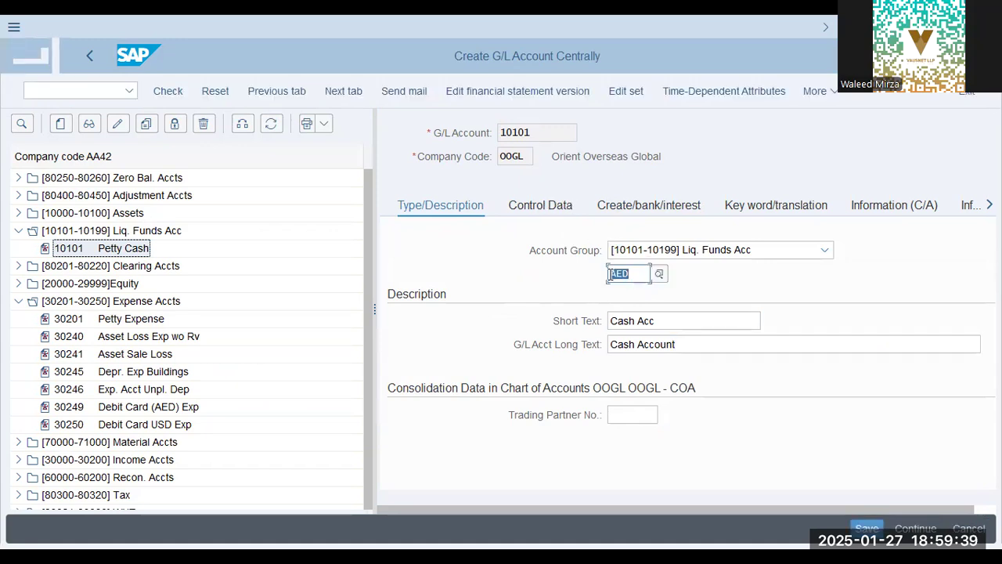
left_click(867, 529)
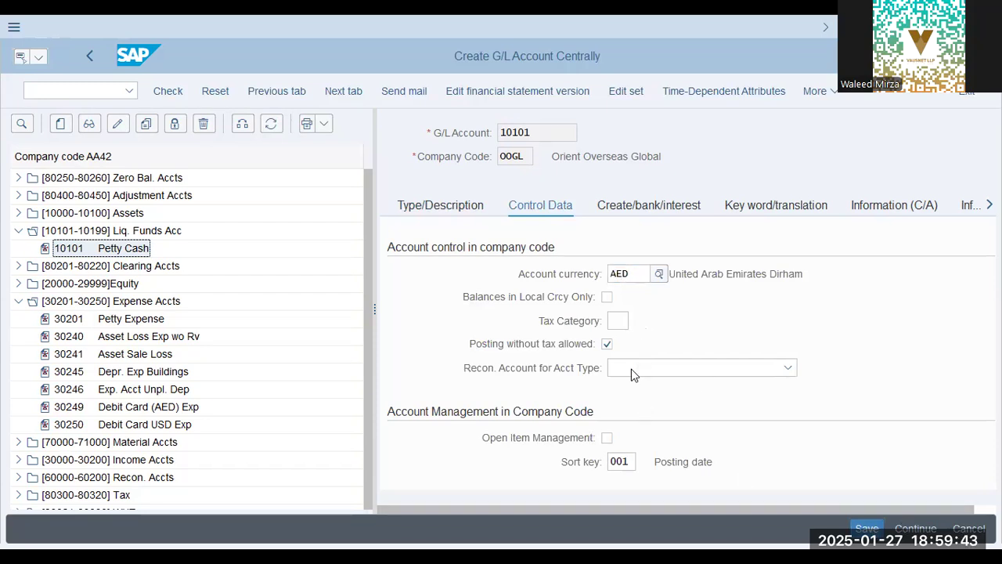
left_click(55, 415)
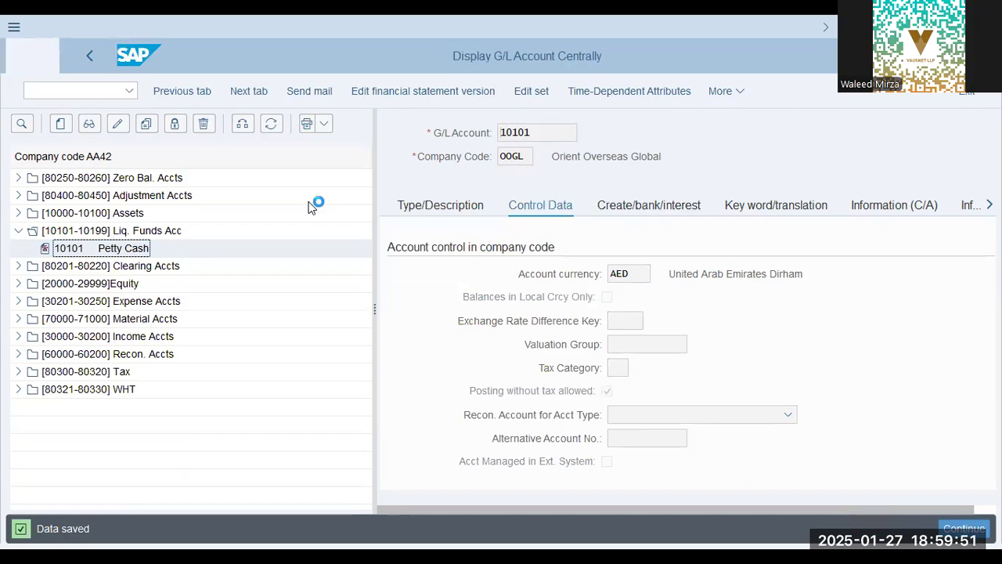
Try to activate Balances in Local Crcy Only for the Petty Cash account 10101 in company code AA42, reviewing its other control data
left_click(118, 123)
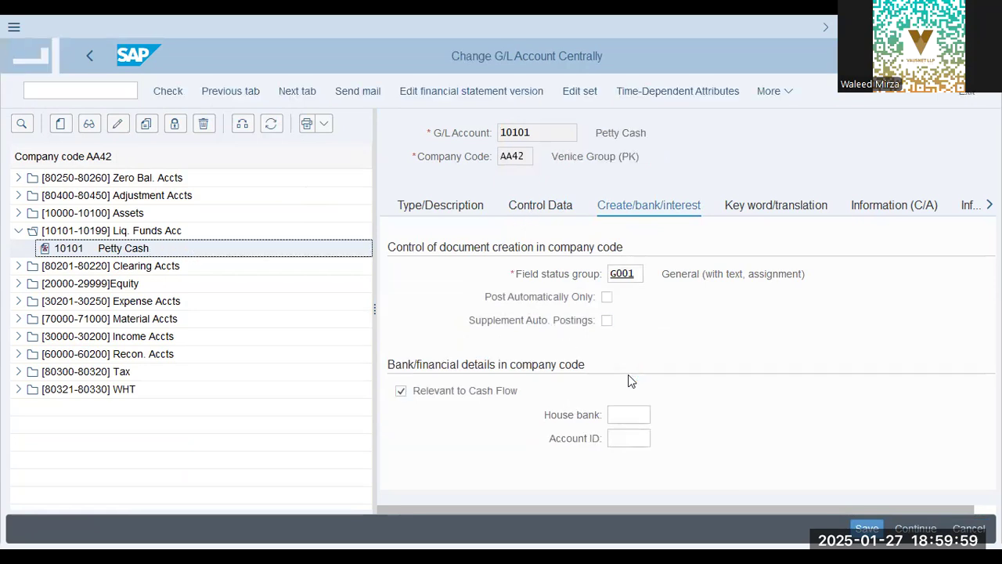
left_click(607, 297)
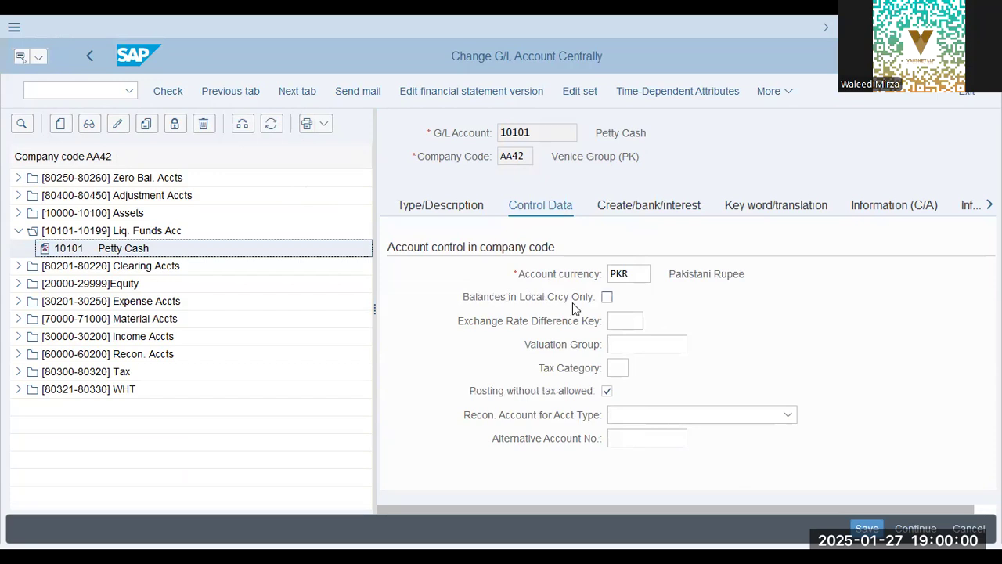
left_click(619, 368)
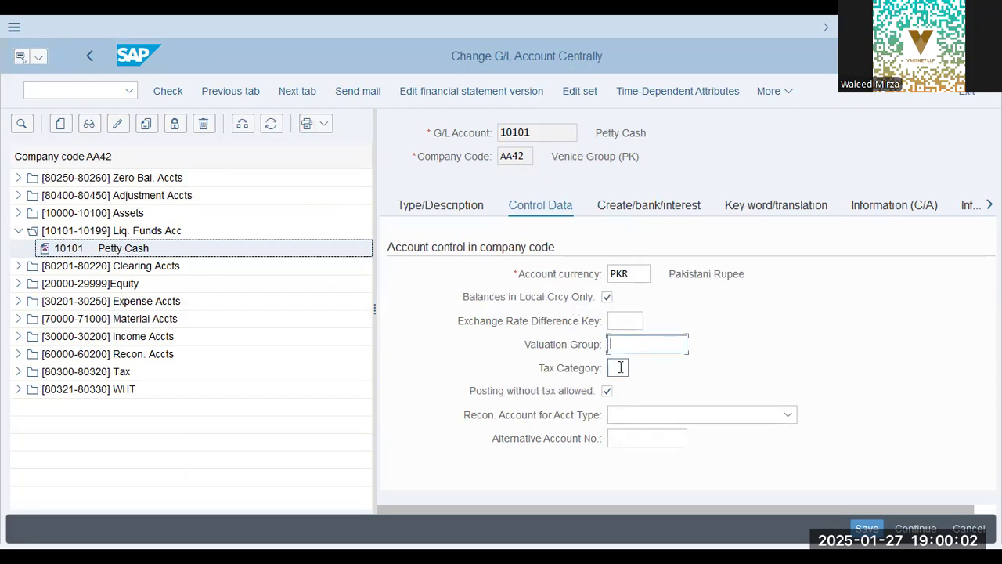
left_click(637, 440)
scroll(638, 443, "down", 2)
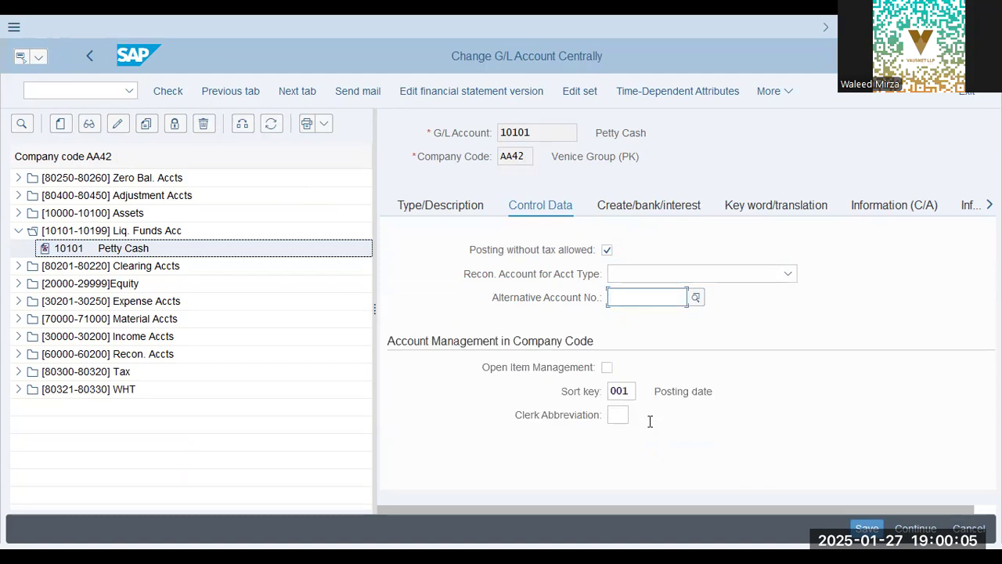
left_click(618, 415)
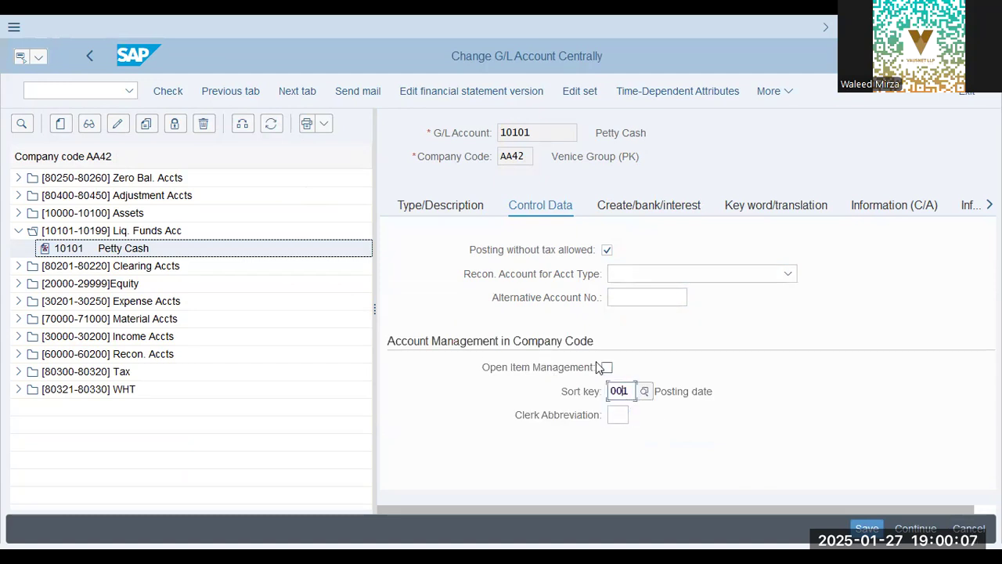
scroll(577, 376, "up", 1)
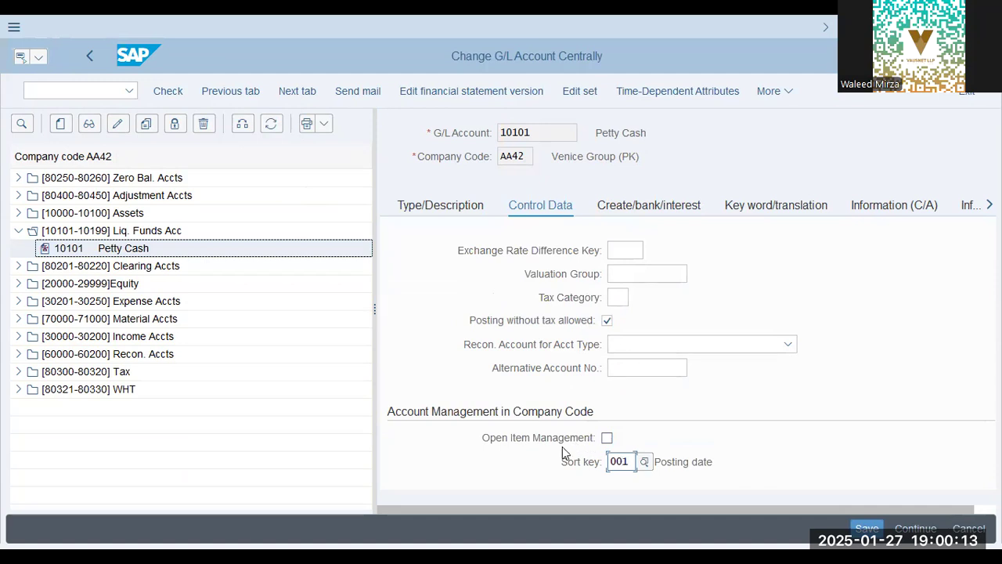
scroll(562, 453, "up", 1)
left_click(621, 319)
left_click(637, 274)
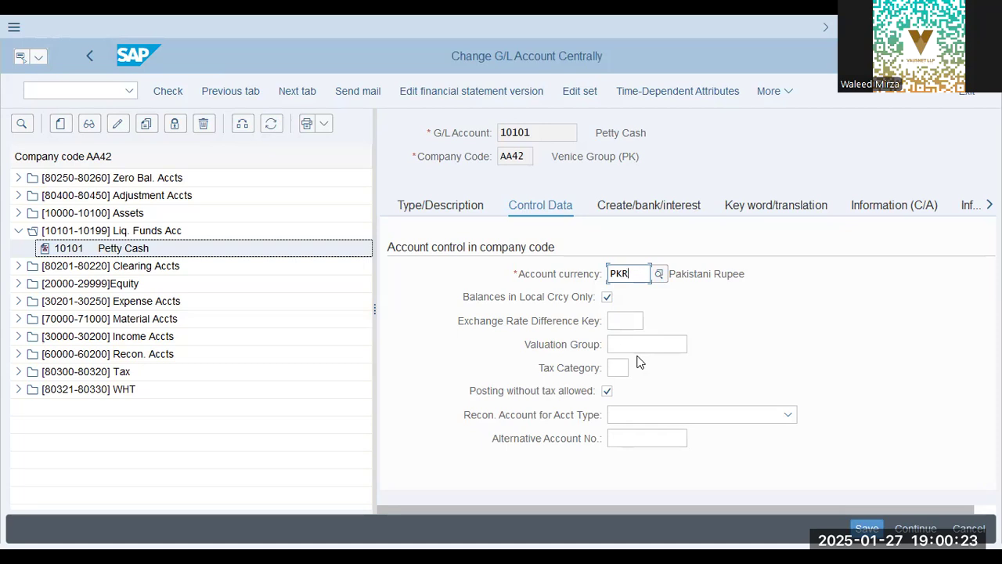
Switch the G/L account list to company code OOGL
left_click(244, 125)
type("00GL")
key("Return")
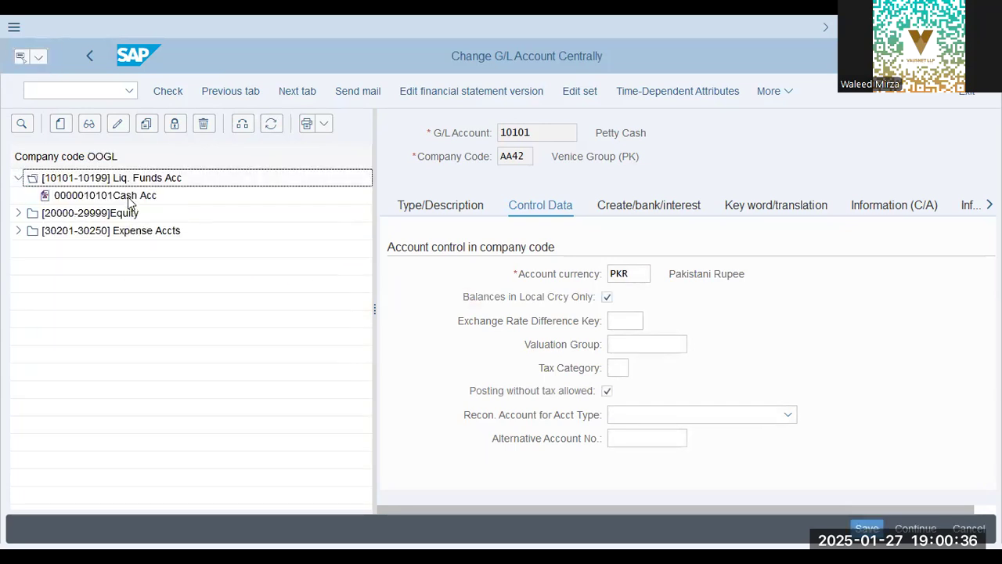
Open the Cash Acc account 10101 of company code OOGL for change, discarding the pending changes to AA42's Petty Cash account
key("shift+F3")
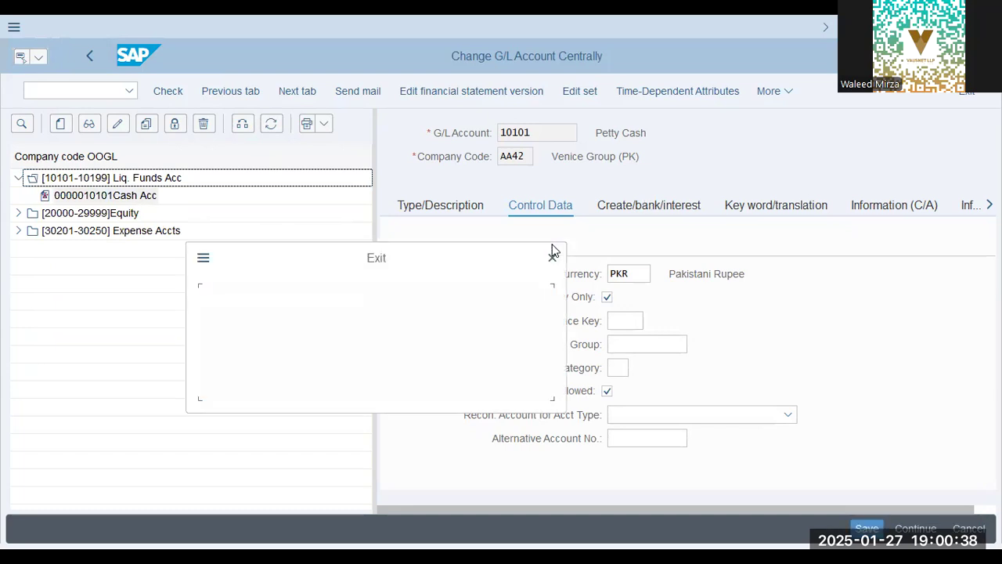
left_click(288, 377)
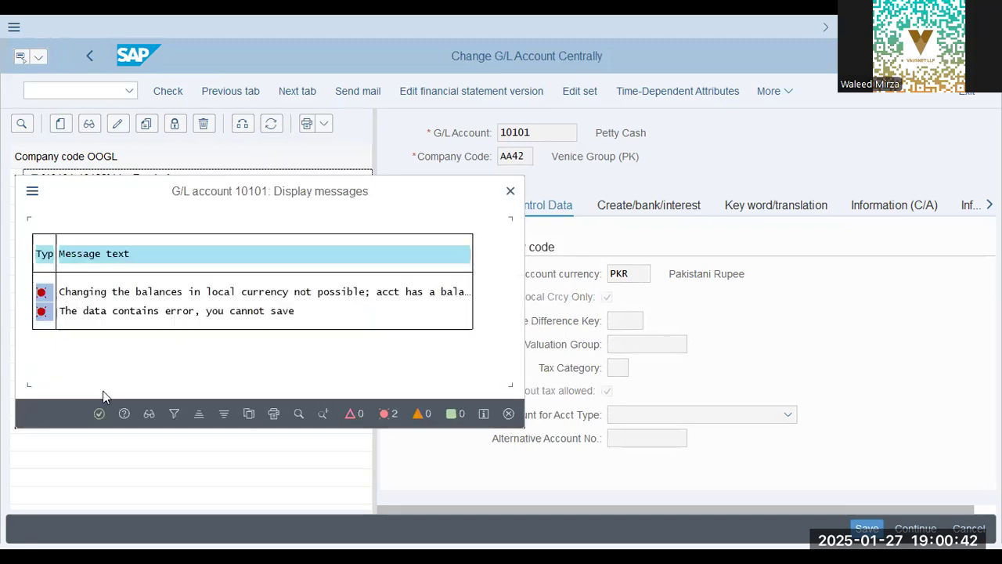
left_click(508, 413)
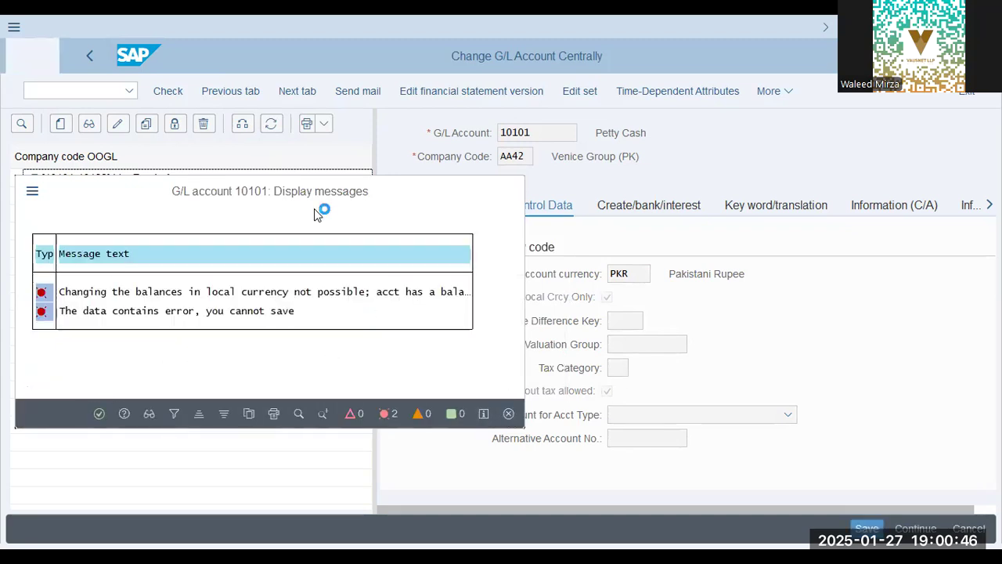
left_click(129, 196)
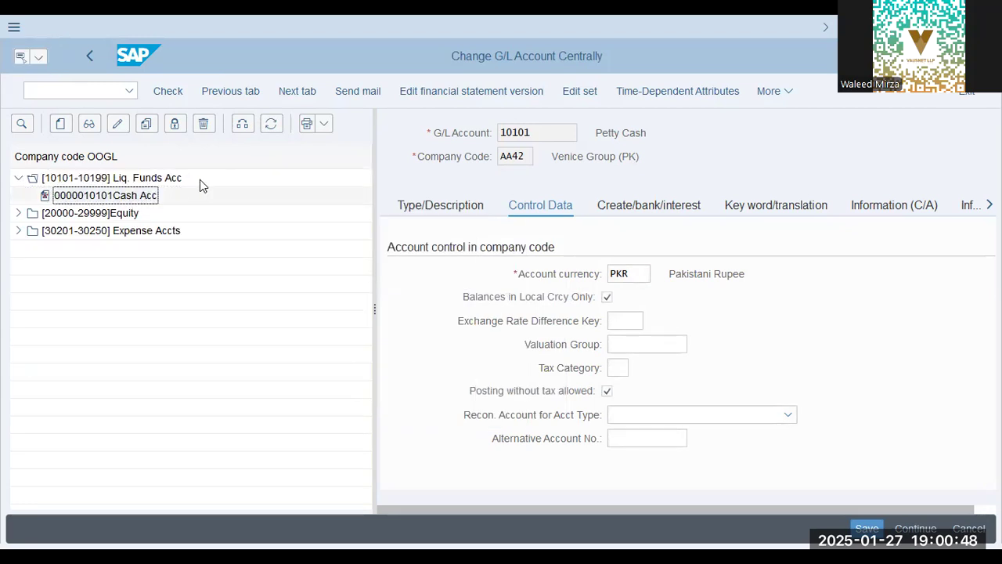
left_click(386, 379)
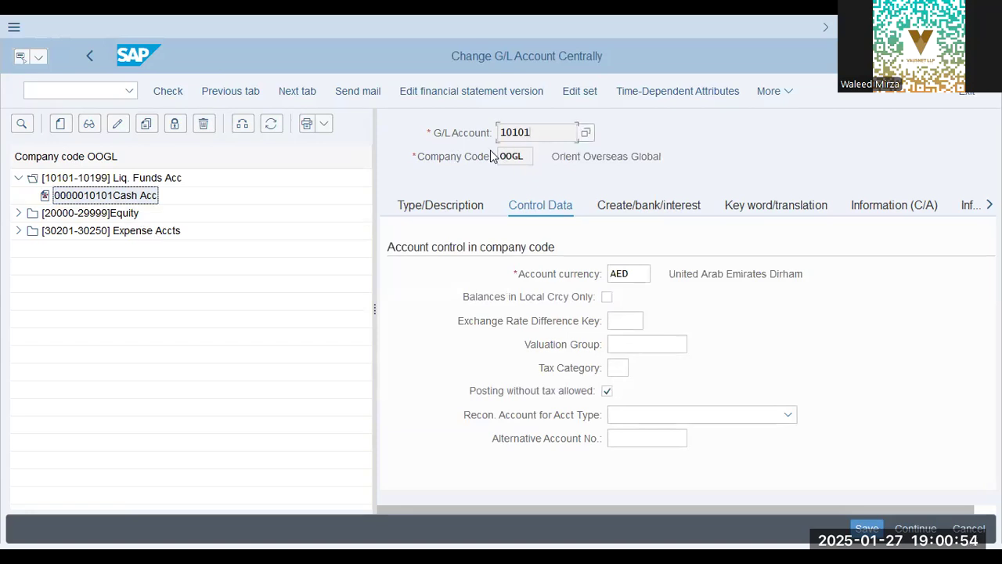
Activate Balances in Local Crcy Only for the Cash Acc account 10101 in company code OOGL and save the change
left_click(608, 299)
left_click(637, 346)
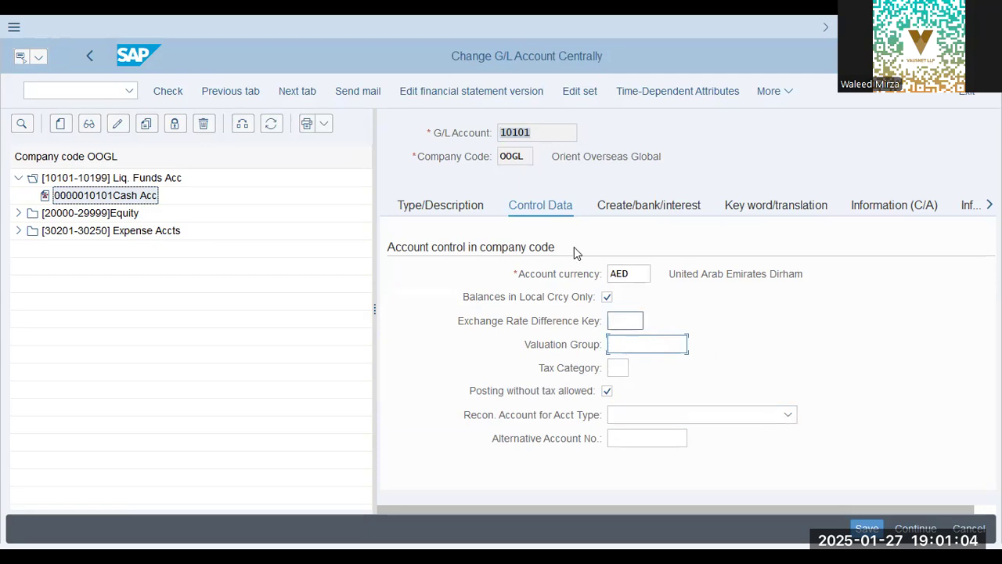
key("shift+Tab")
key("shift+Tab")
key("shift+Tab")
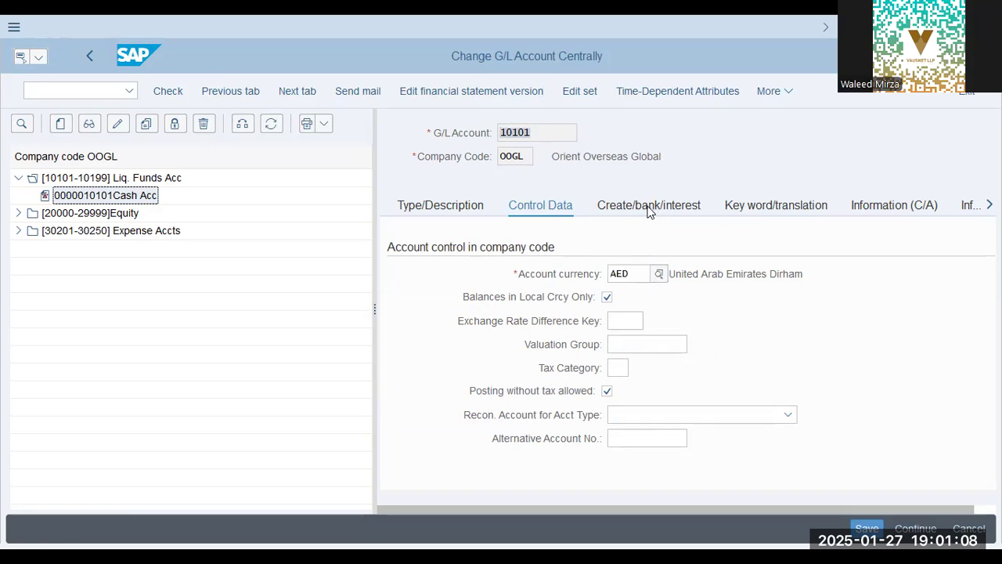
left_click(599, 358)
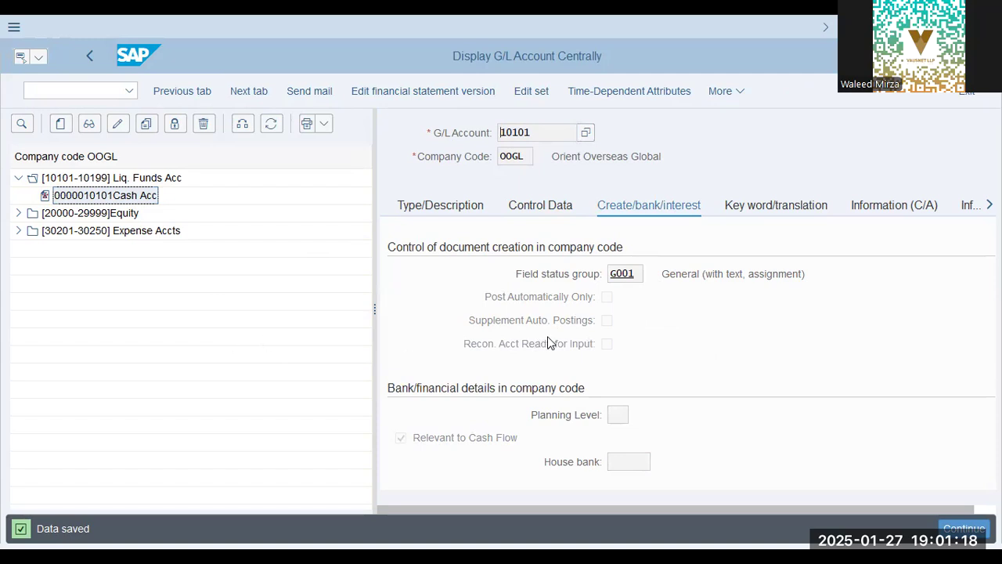
left_click(576, 350)
left_click(581, 345)
left_click(130, 232)
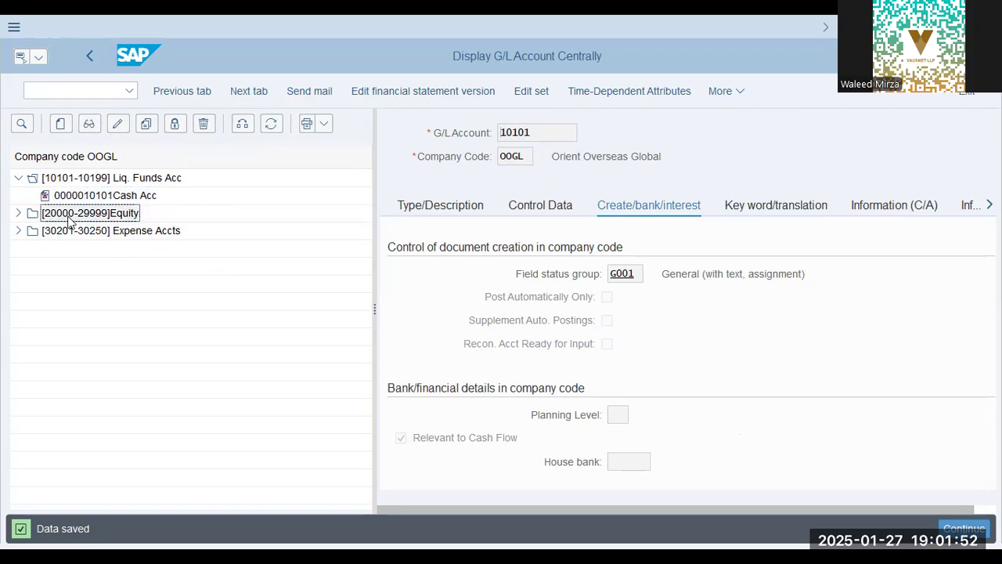
left_click(25, 180)
left_click(18, 178)
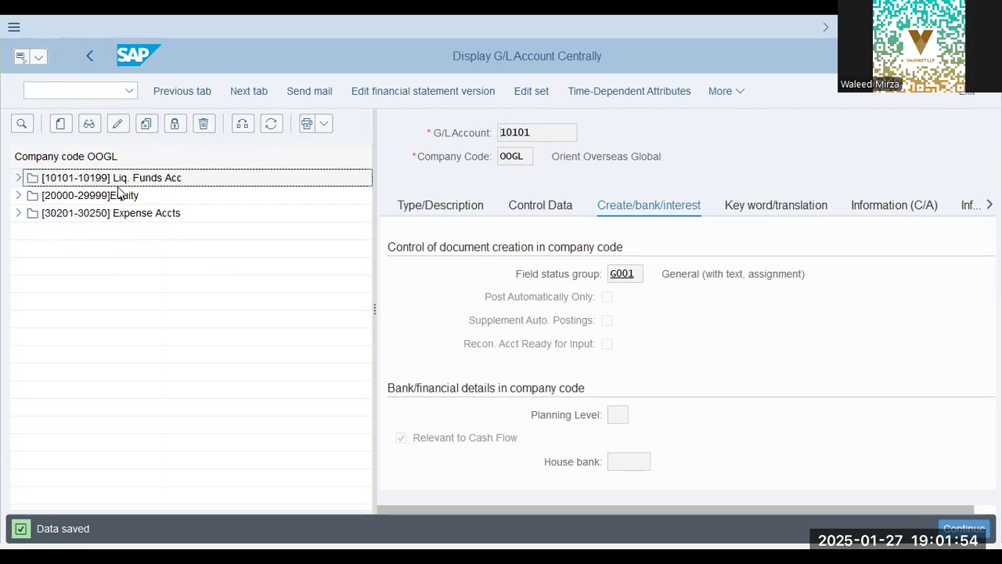
Leave the G/L account display and open General Posting for Ledger Group from General Ledger's Document Entry
left_click(90, 59)
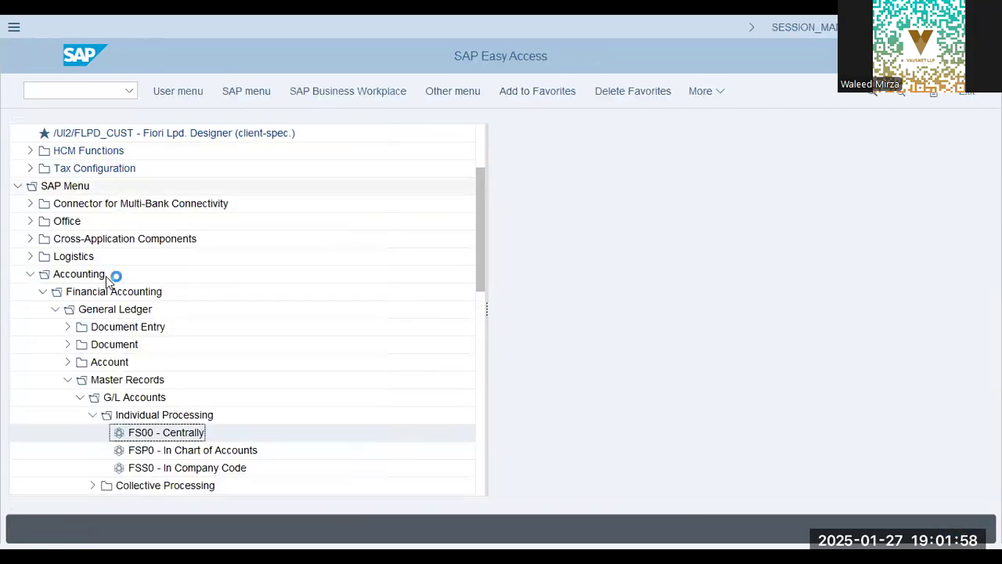
left_click(68, 382)
left_click(67, 326)
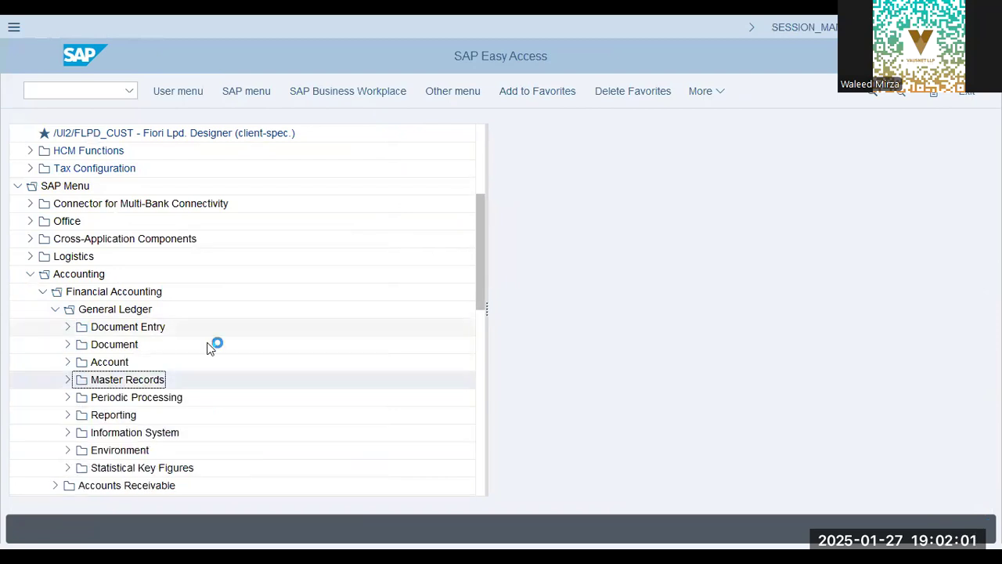
left_click(155, 276)
left_click(162, 309)
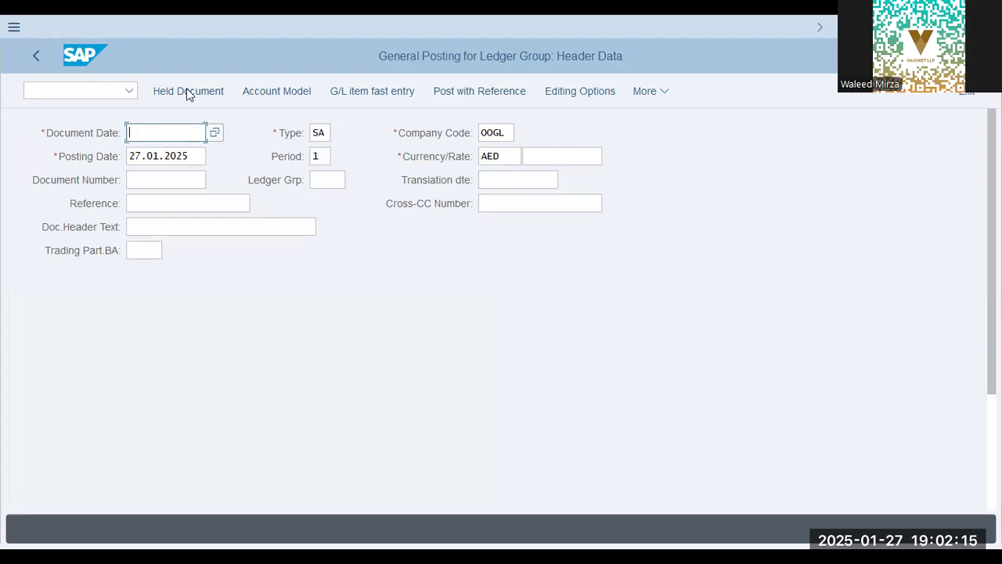
left_click(86, 93)
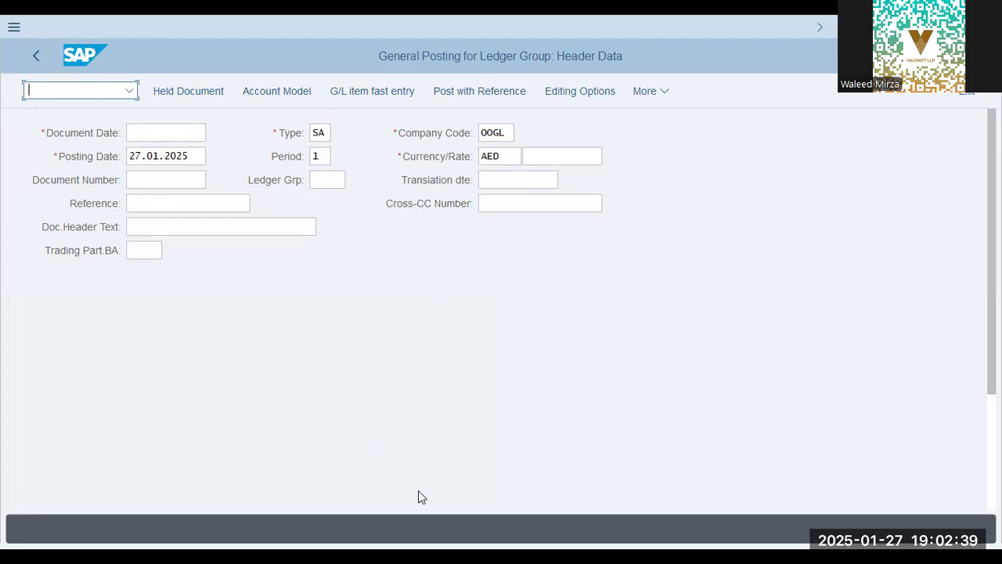
Set both the document date and the posting date of the posting header to 01.01.2025
left_click(159, 132)
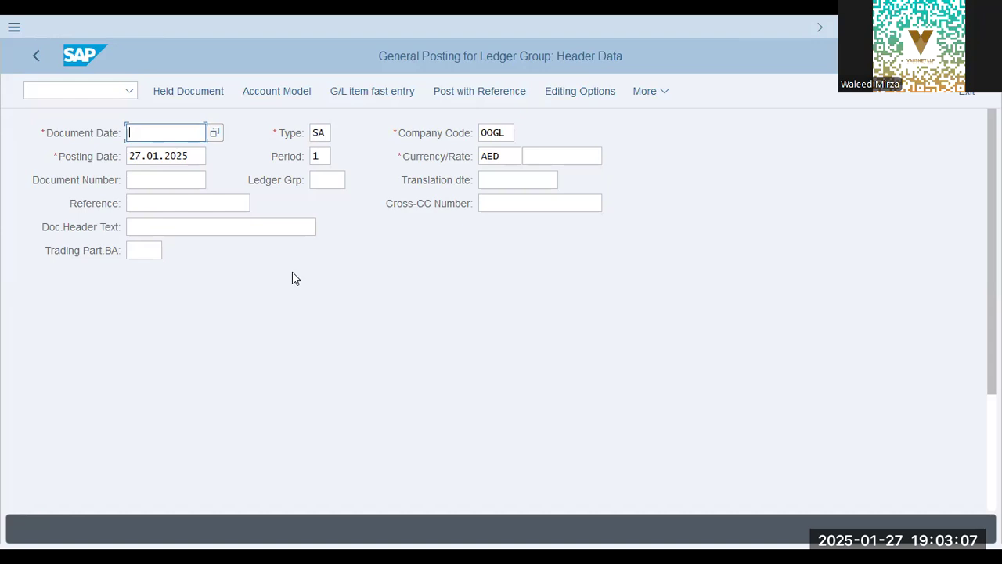
type("01.01.")
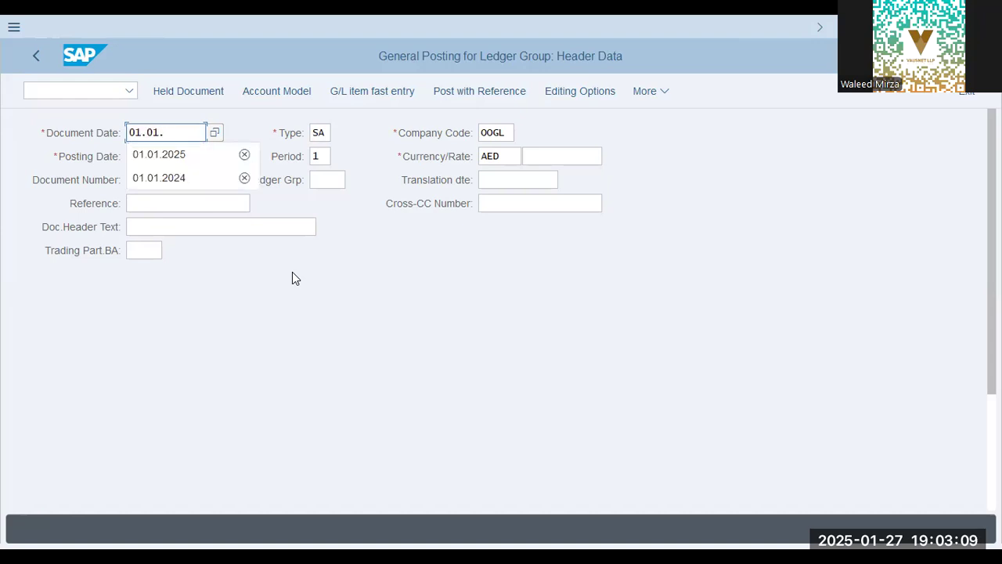
type(".20")
key("BackSpace")
key("BackSpace")
key("BackSpace")
type("2025")
key("Return")
key("Tab")
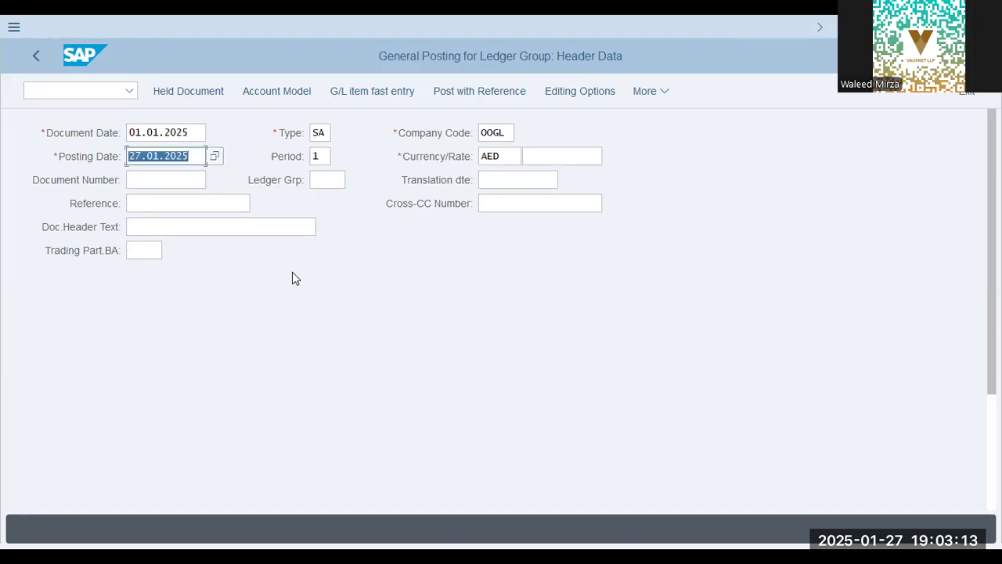
type("01.0")
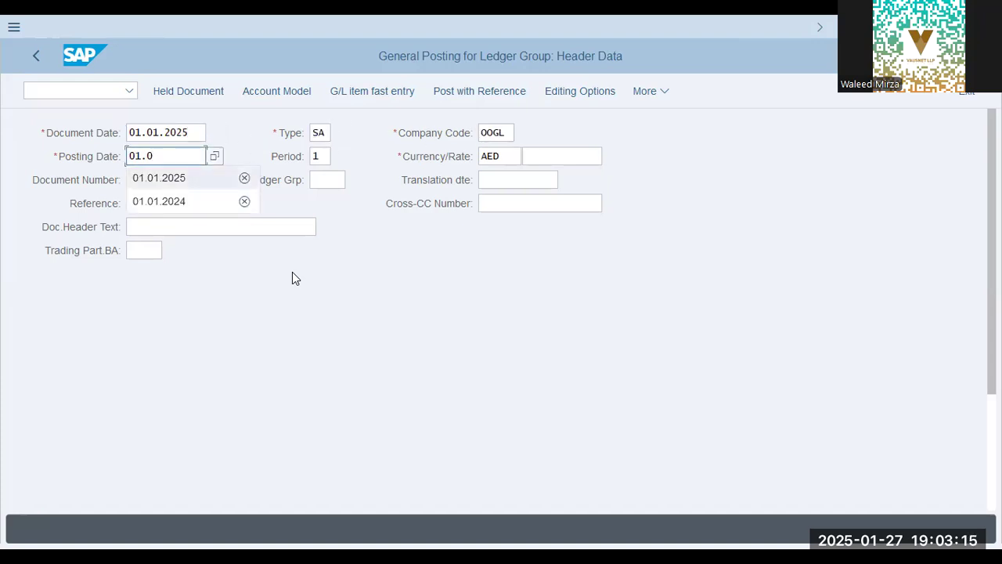
type("1.2025")
Enter account 30201 as the first line item, a debit entry with posting key 40, and submit the header past the tolerance warning
key("Tab")
key("Tab")
key("Tab")
key("Tab")
key("Tab")
key("Tab")
key("Tab")
key("Tab")
key("Tab")
key("Tab")
key("Tab")
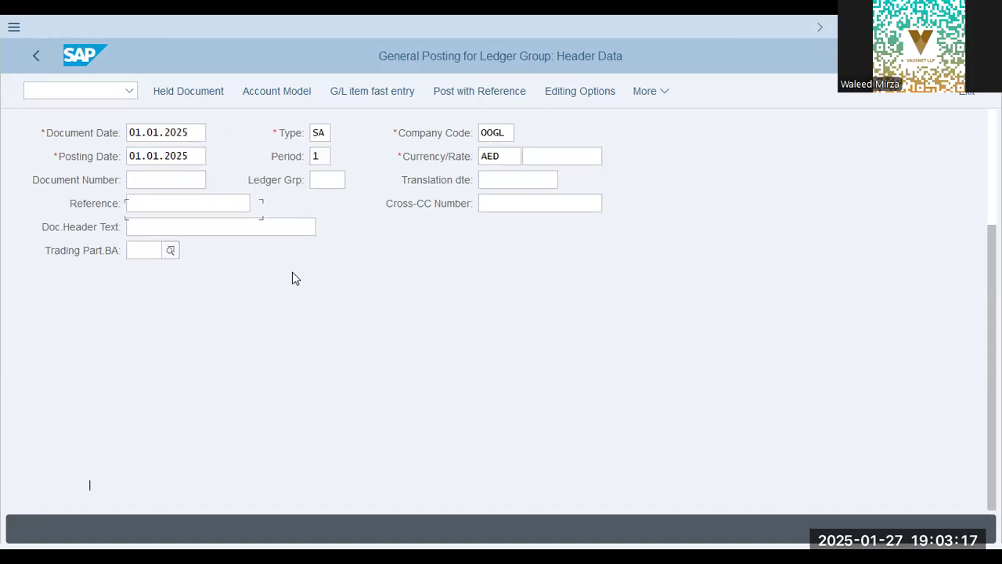
key("Tab")
type("30201")
key("Return")
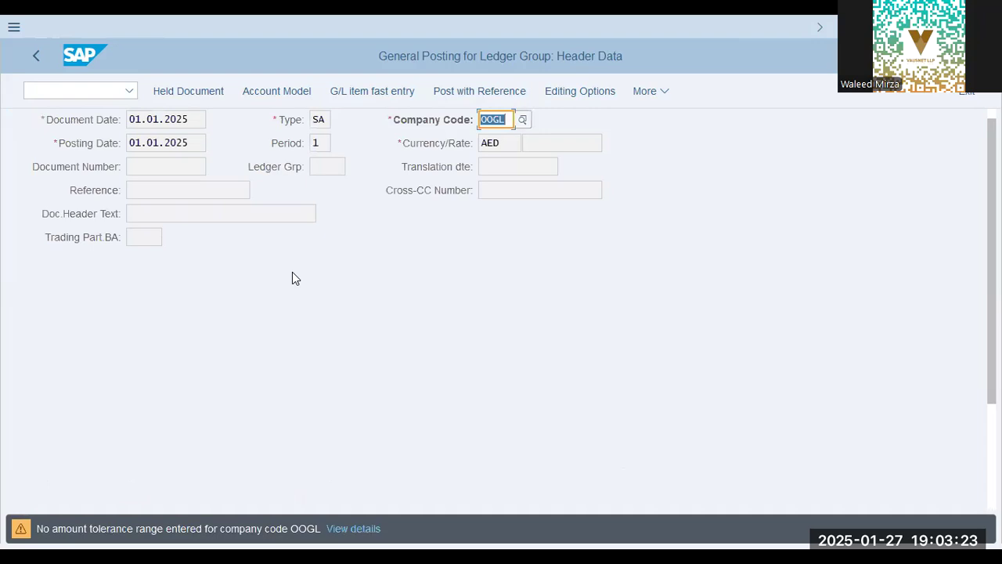
key("Return")
Open the details of the missing number range message and go to its document number range Customizing without specifying a project
left_click(401, 529)
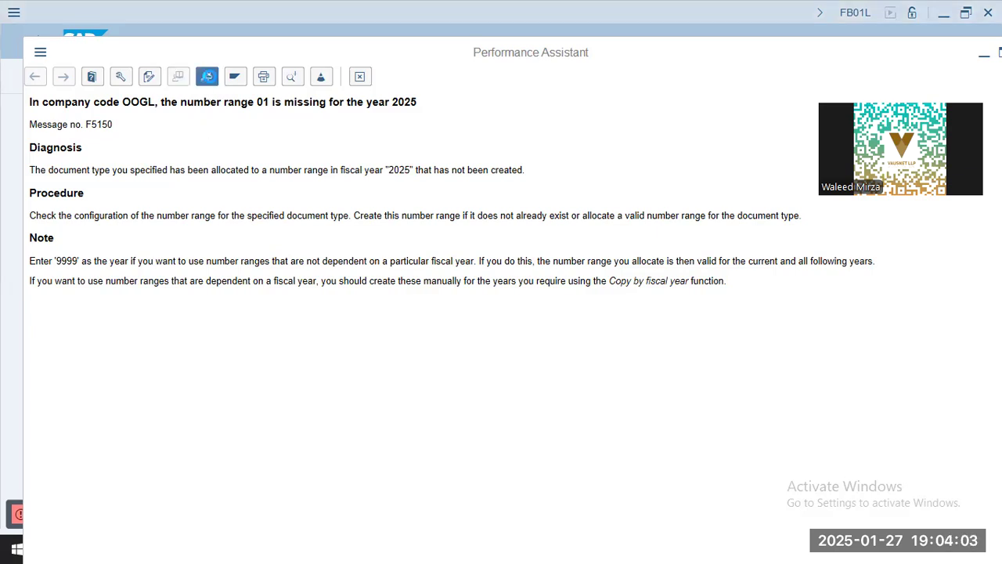
left_click(206, 76)
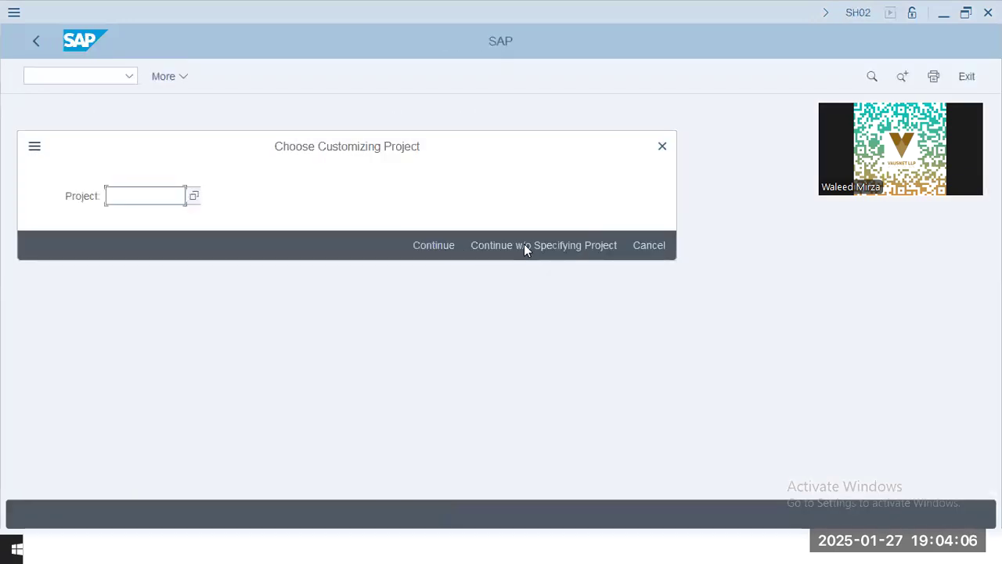
left_click(524, 244)
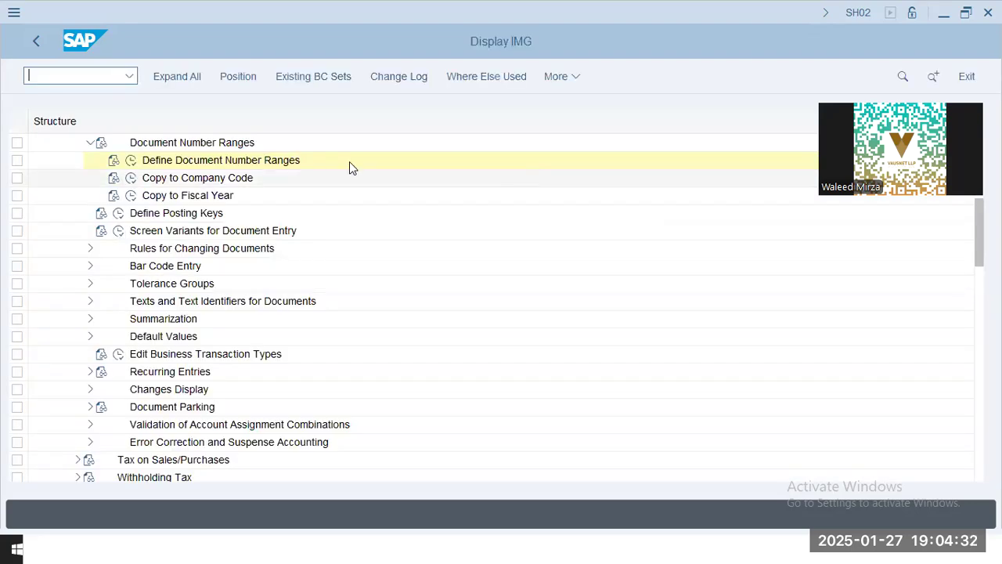
left_click(263, 161)
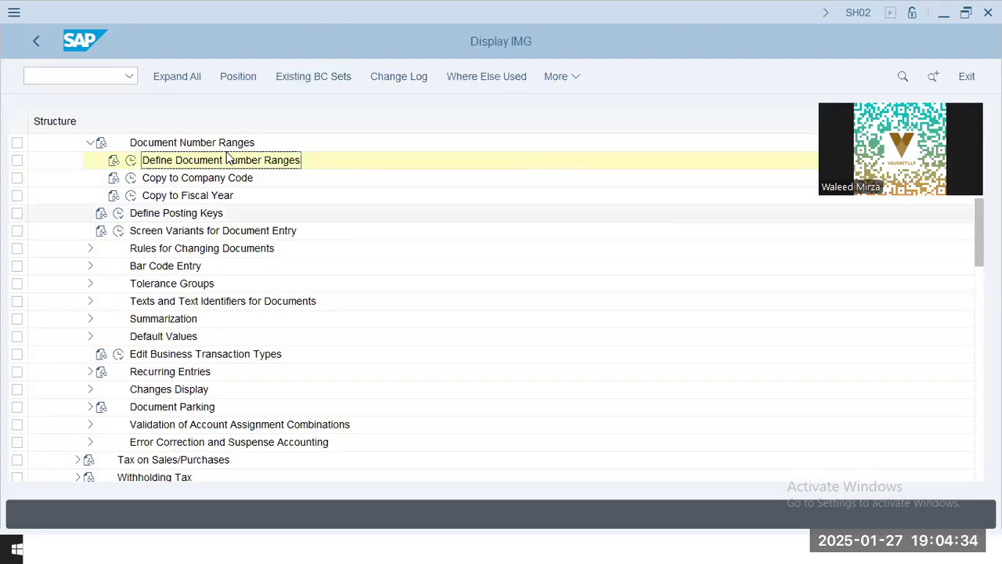
left_click(195, 196)
Open Copy to Company Code for document number ranges and enter source company code AA42 and target company code OOGL
left_click(130, 180)
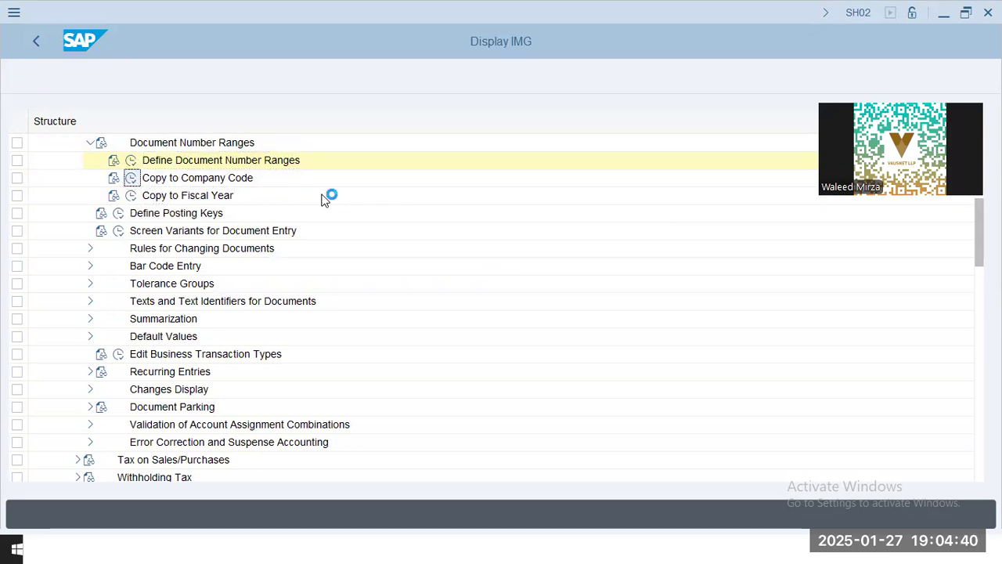
left_click(468, 518)
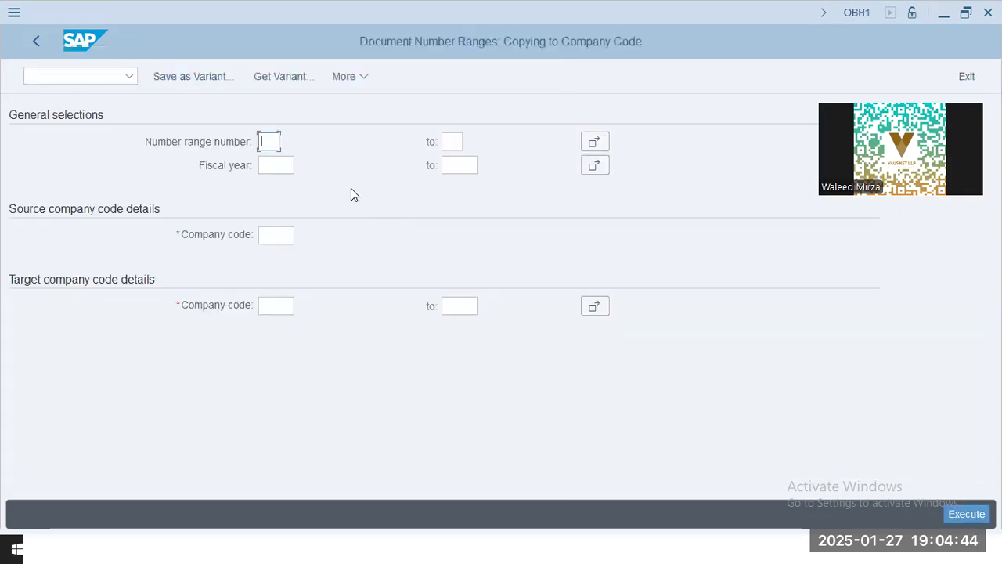
key("Tab")
key("Tab")
key("Tab")
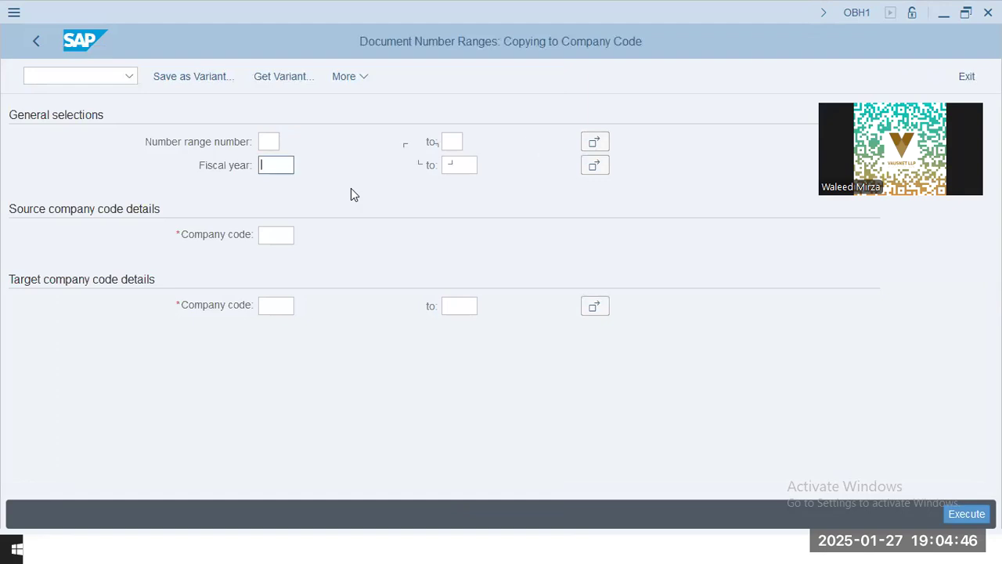
key("Tab")
key("Tab")
key("Tab")
type("AA412")
key("BackSpace")
key("BackSpace")
type("2")
key("Return")
type("OOGL")
key("Return")
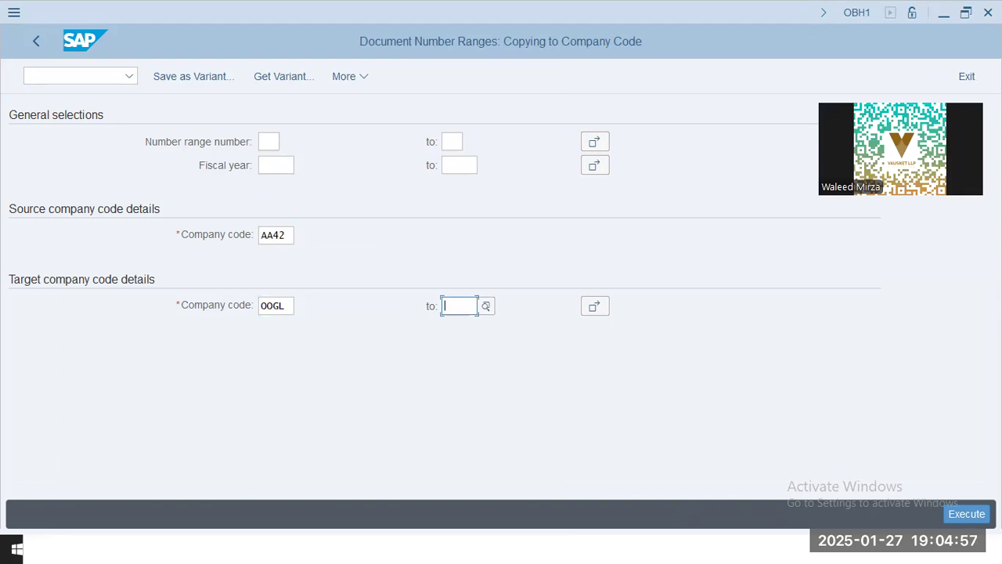
Execute and confirm the number range copy to OOGL, check the interval years in the log and return to the IMG structure
key("F8")
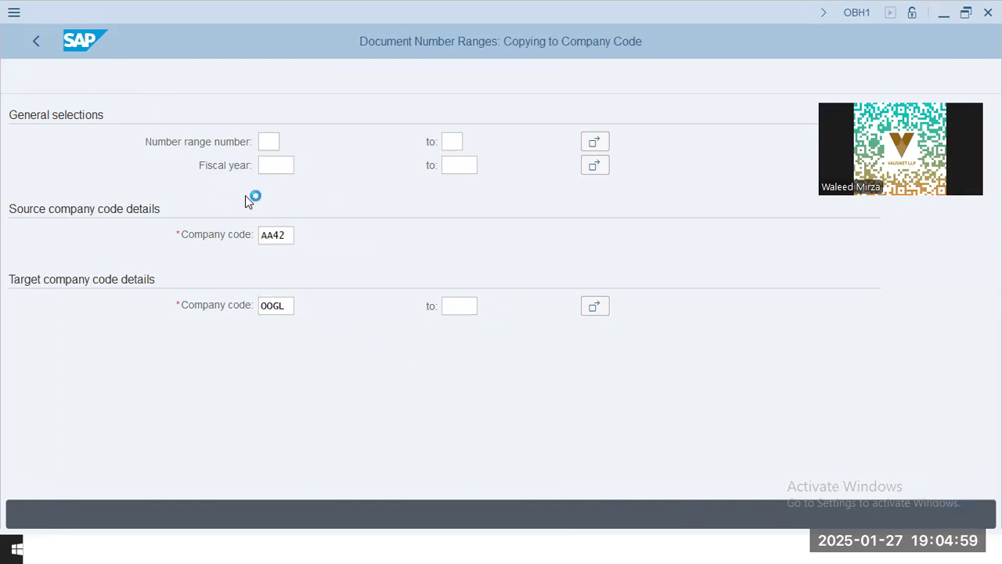
left_click(304, 365)
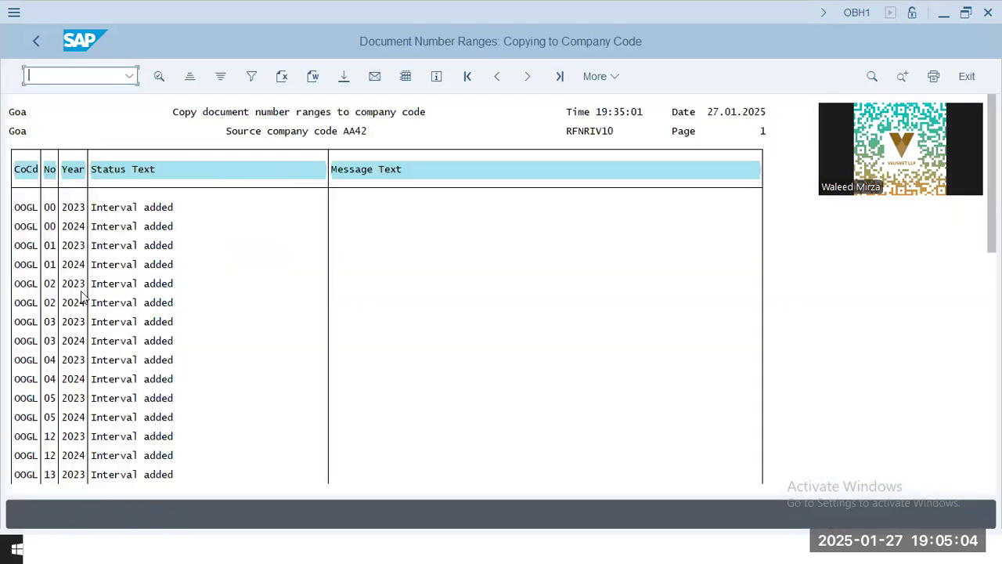
left_click(74, 283)
left_click(83, 416)
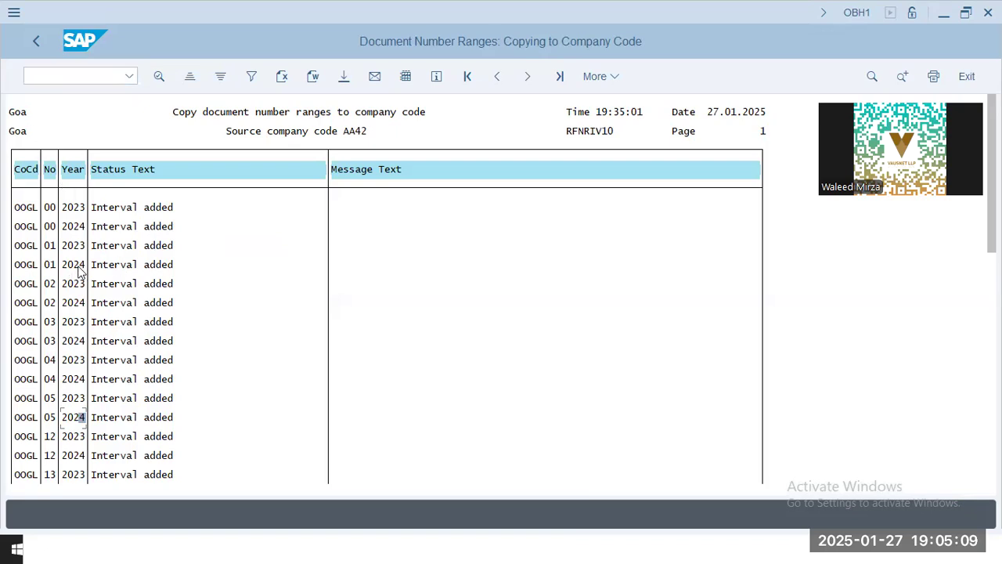
left_click(44, 43)
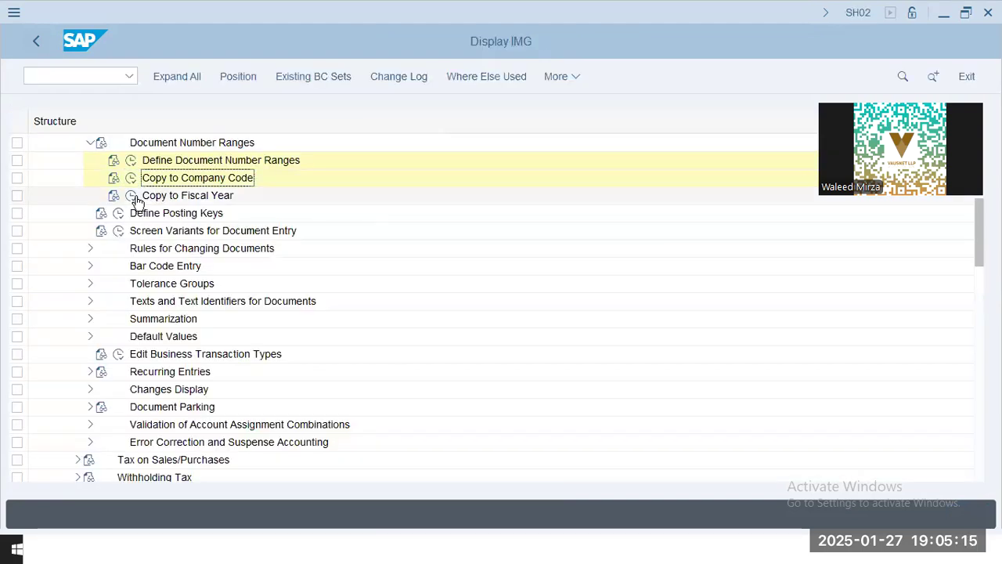
Open Copy to Fiscal Year for document number ranges and enter company code OOGL, source fiscal year 2024 and target fiscal year 2025
left_click(133, 195)
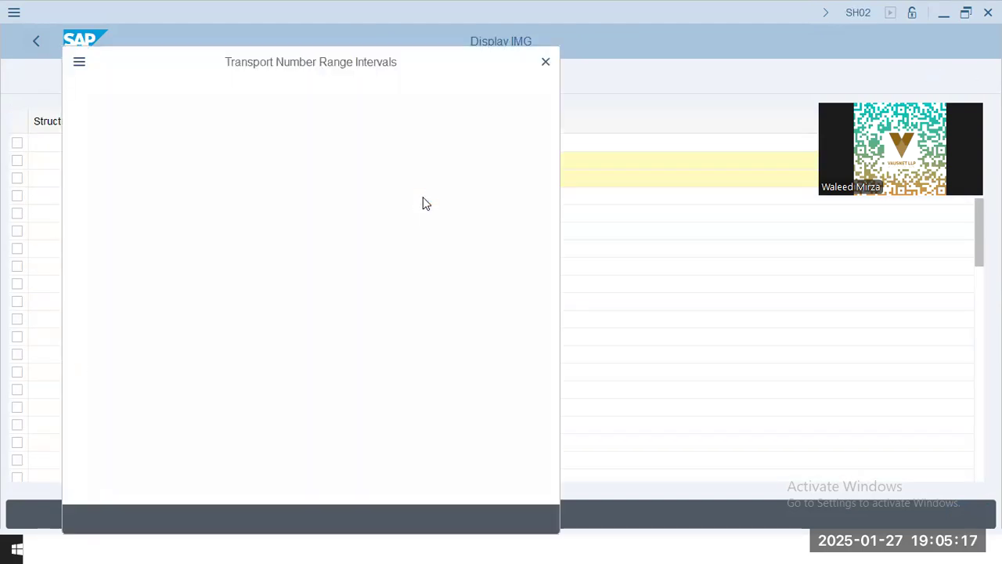
key("Return")
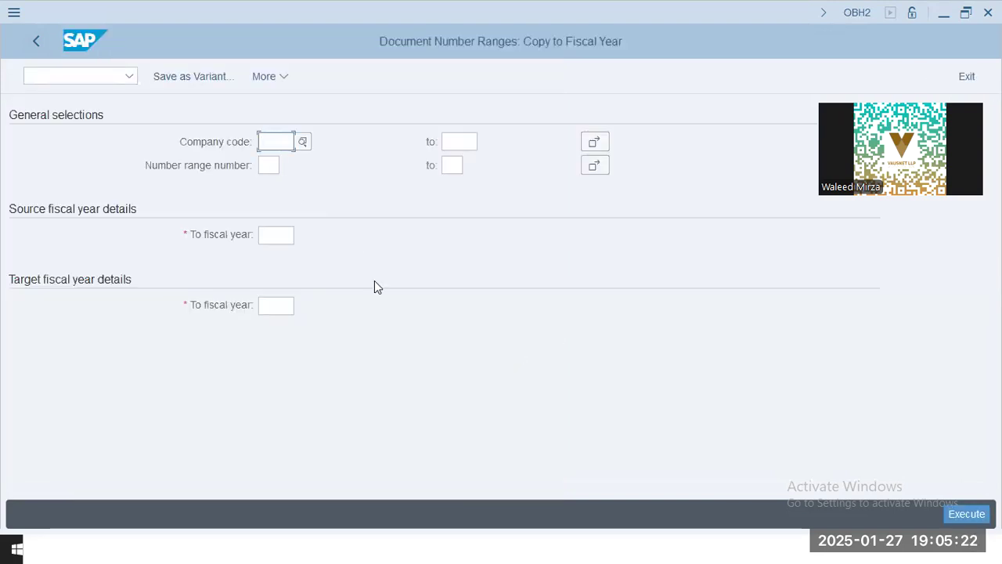
type("00GL")
key("Tab")
key("Tab")
key("Tab")
key("Tab")
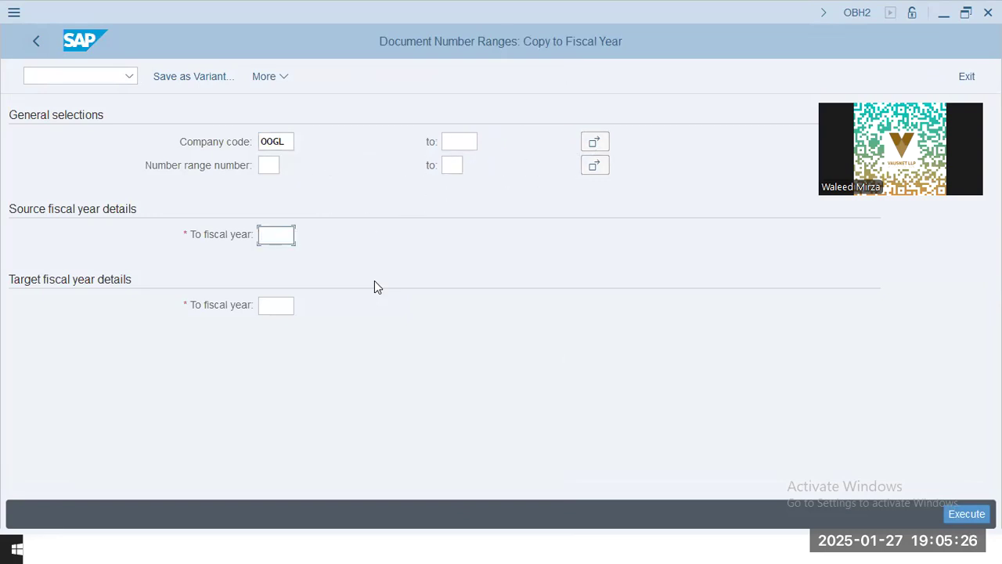
type("2024")
key("Tab")
type("2025")
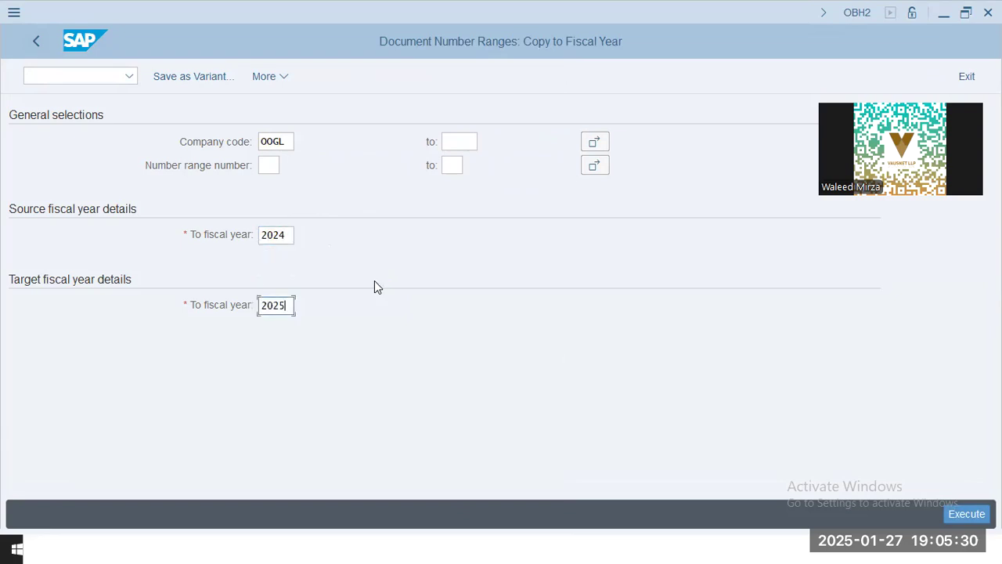
Execute and confirm the fiscal year copy, check its log and leave the Copy to Fiscal Year screen
left_click(966, 513)
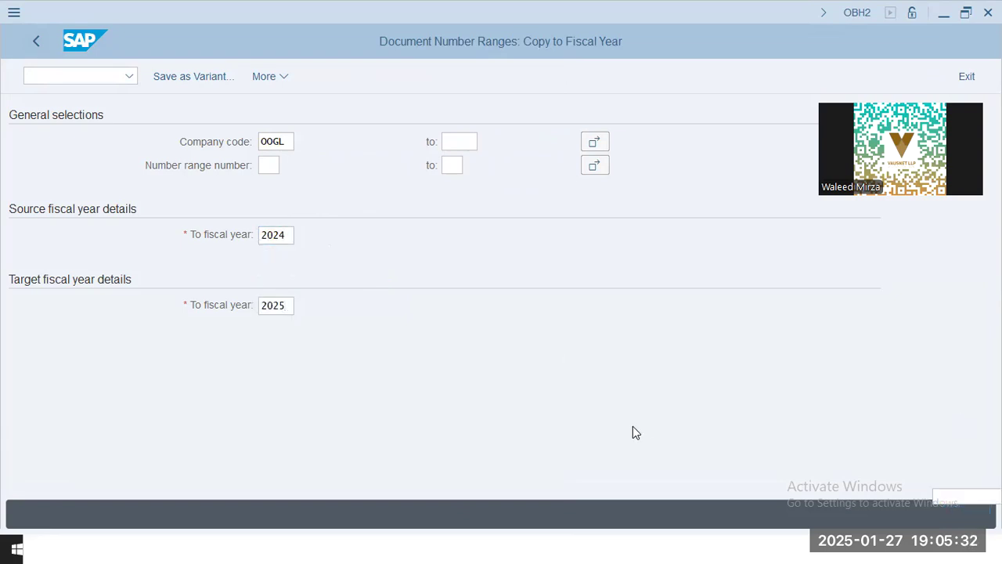
left_click(288, 360)
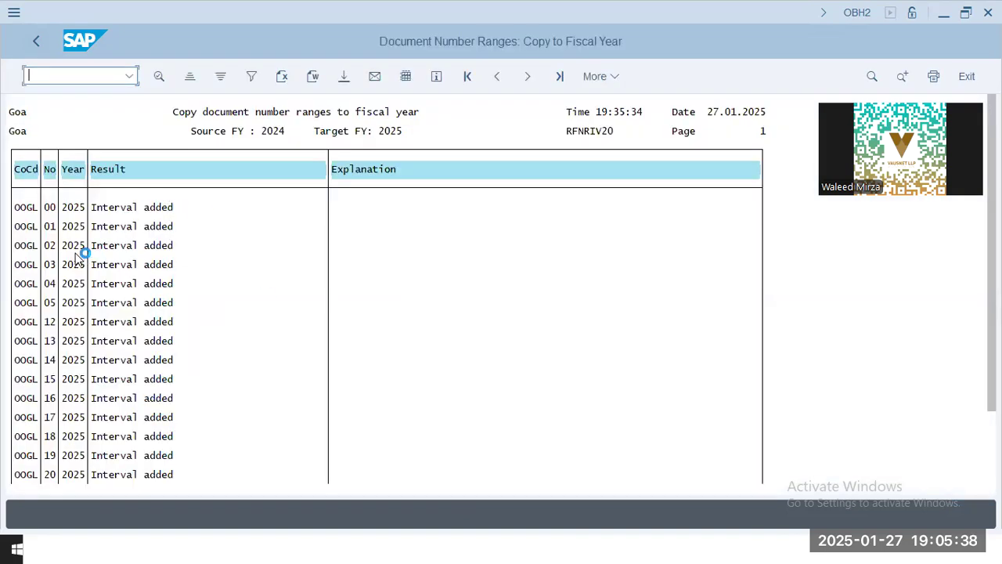
left_click(76, 247)
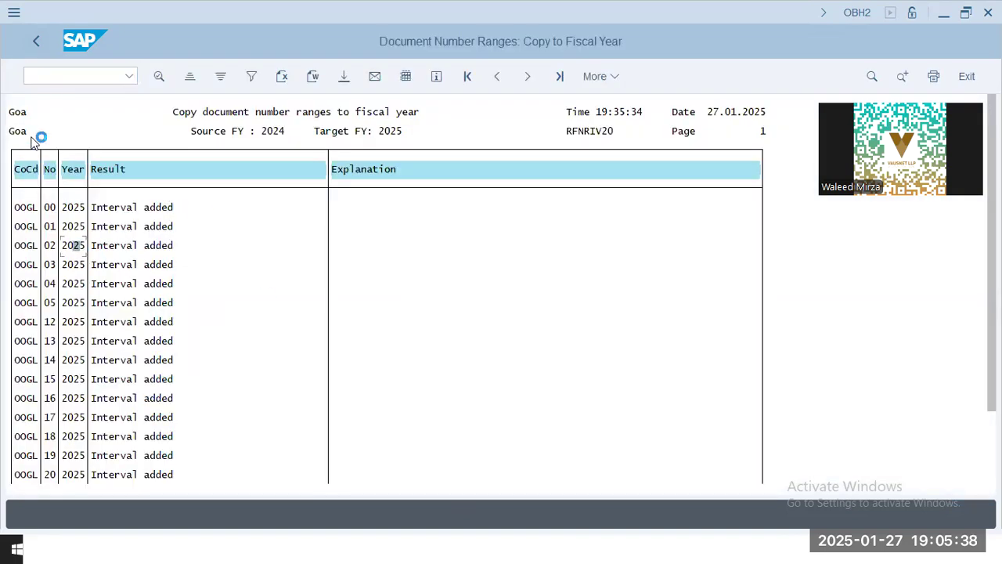
left_click(36, 43)
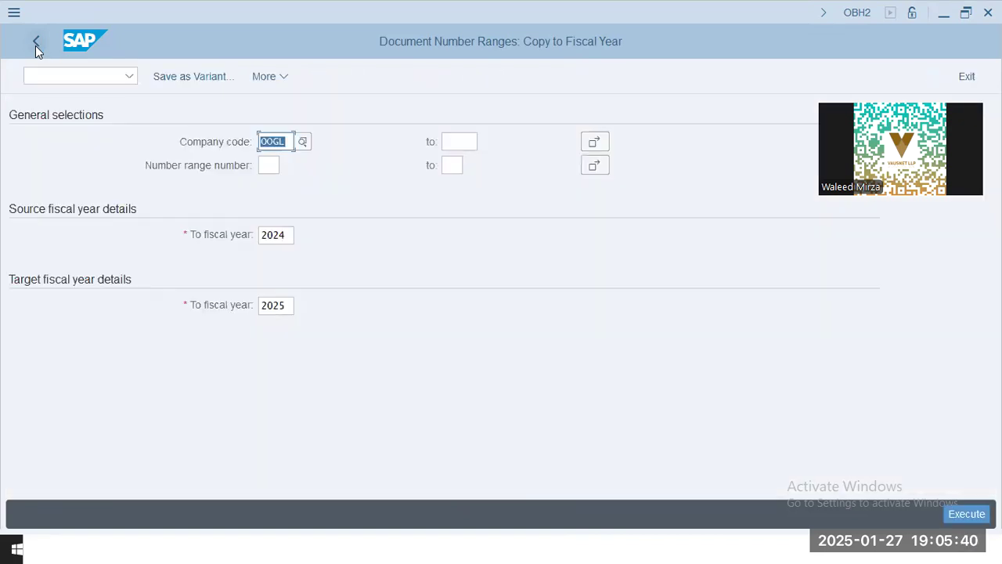
left_click(36, 43)
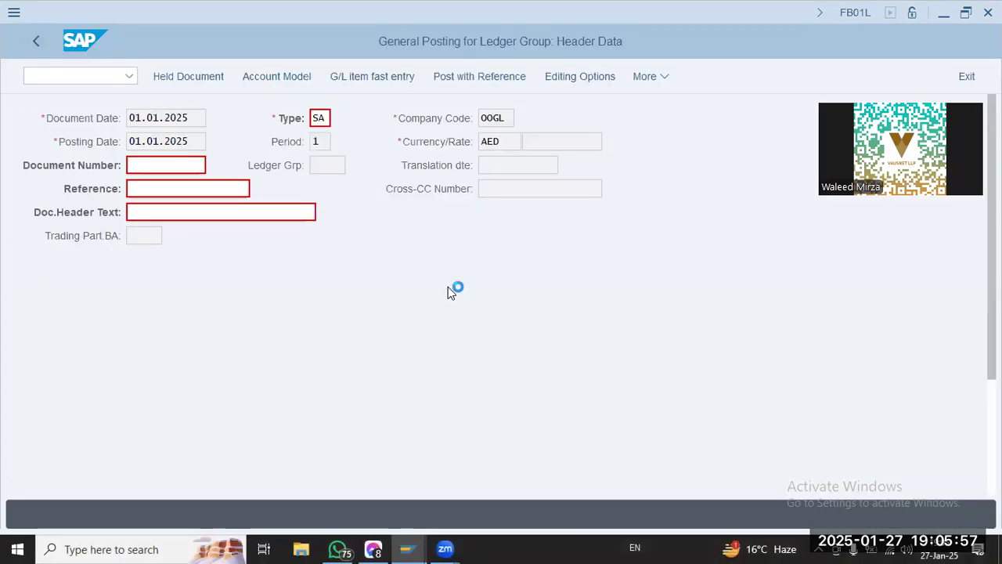
Resubmit the posting header and enter an amount of 10000 for the Marketing Expenses debit item
left_click(198, 187)
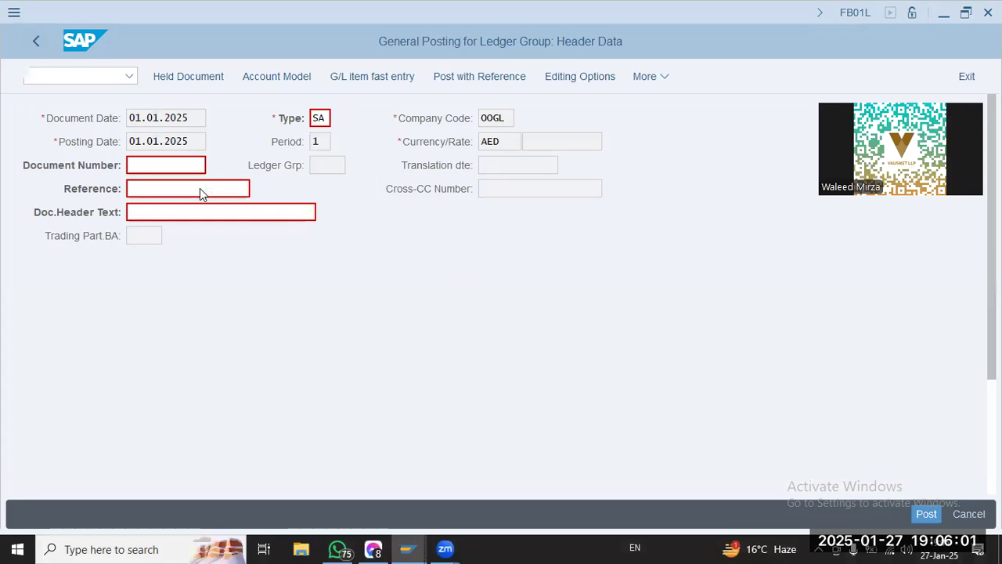
key("Return")
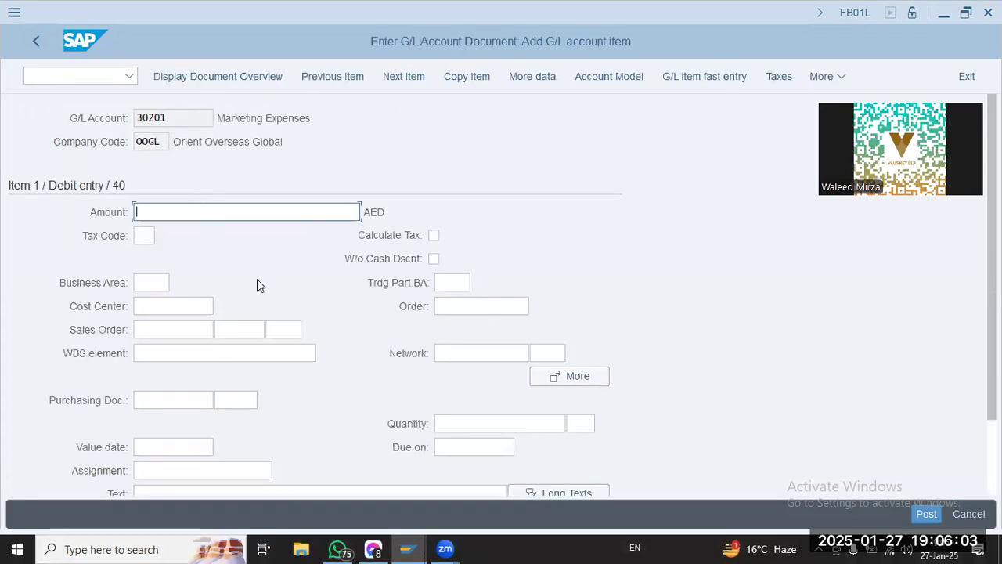
type("10000")
Open the search for possible cost centers for the Marketing Expenses item
key("Tab")
key("Tab")
key("Tab")
key("Tab")
key("shift+Tab")
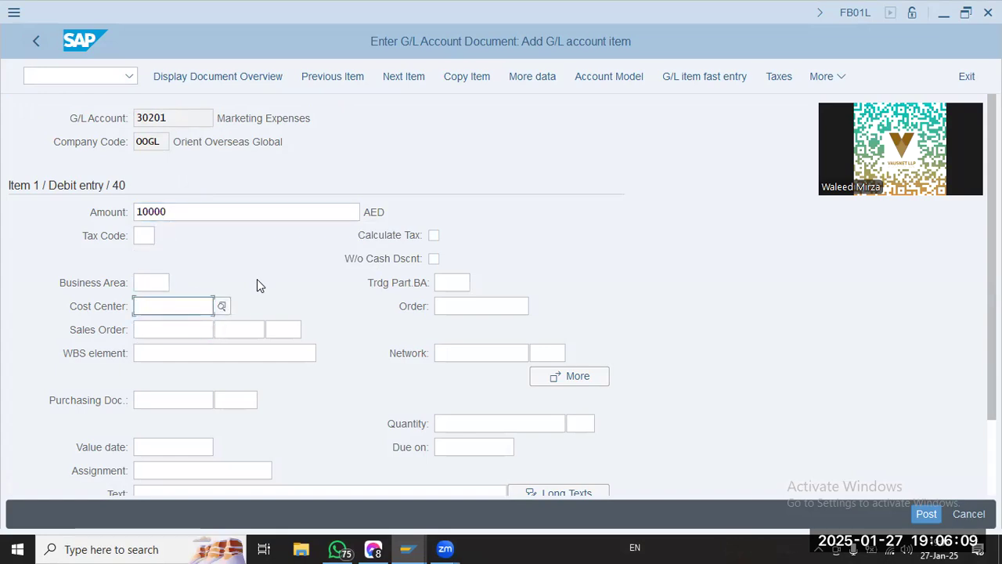
key("Tab")
key("Tab")
key("Tab")
key("shift+Tab")
key("shift+Tab")
key("shift+Tab")
left_click(222, 306)
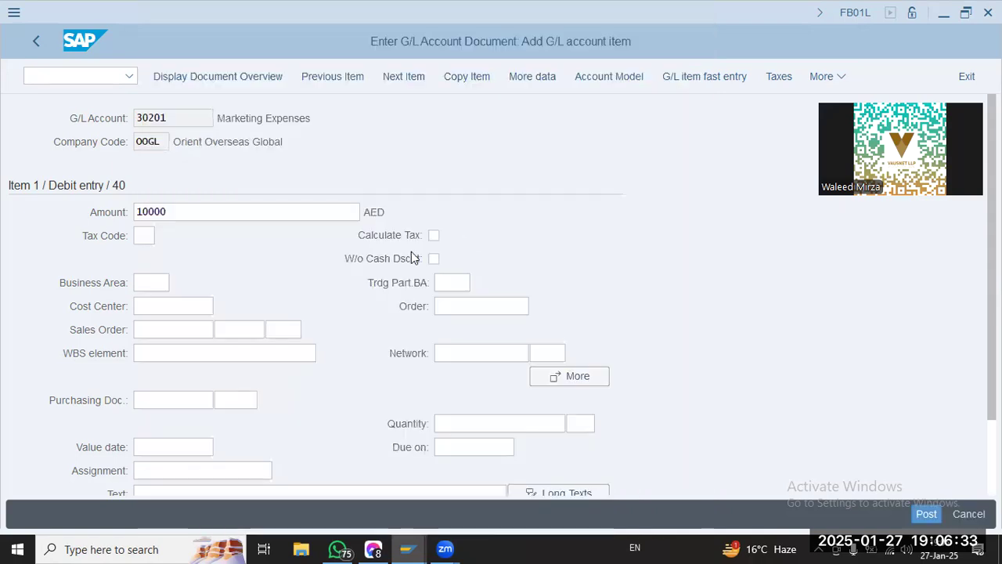
Set the cost center to P1000 and the assignment to P1000/10000/27Jan for the Marketing Expenses debit item
scroll(47, 407, "down", 3)
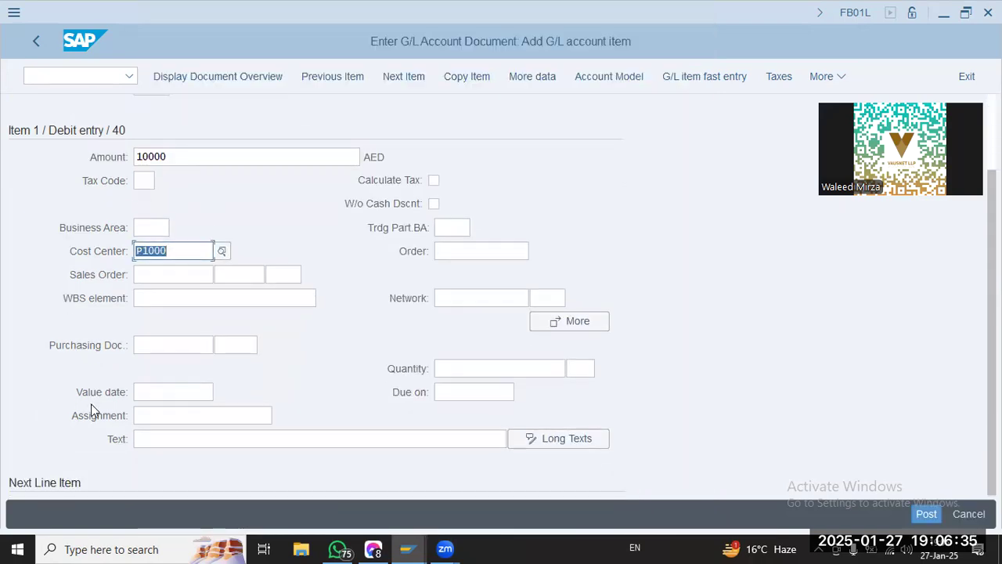
left_click(238, 400)
left_click(223, 379)
type("P1000/10000/27")
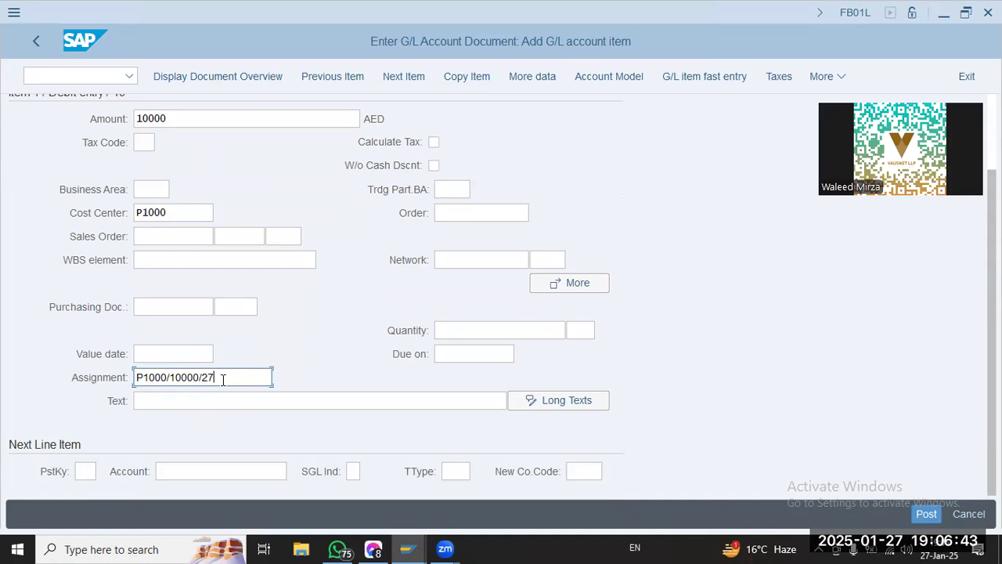
type("Jan")
key("Tab")
key("shift+Tab")
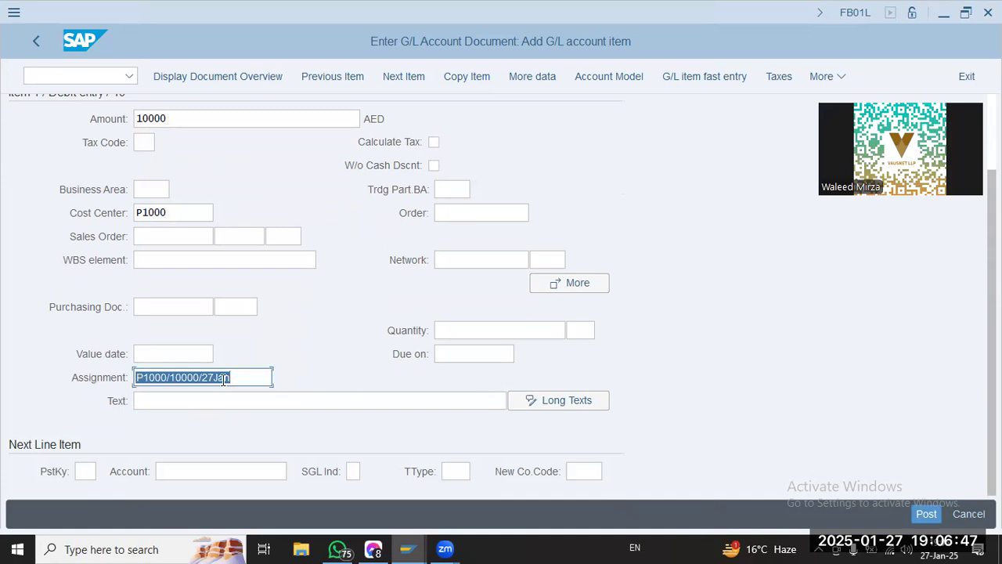
Paste the copied meeting invitation with its passcode starting in the Assignment field, and clear the Assignment and Text fields
key("ctrl+v")
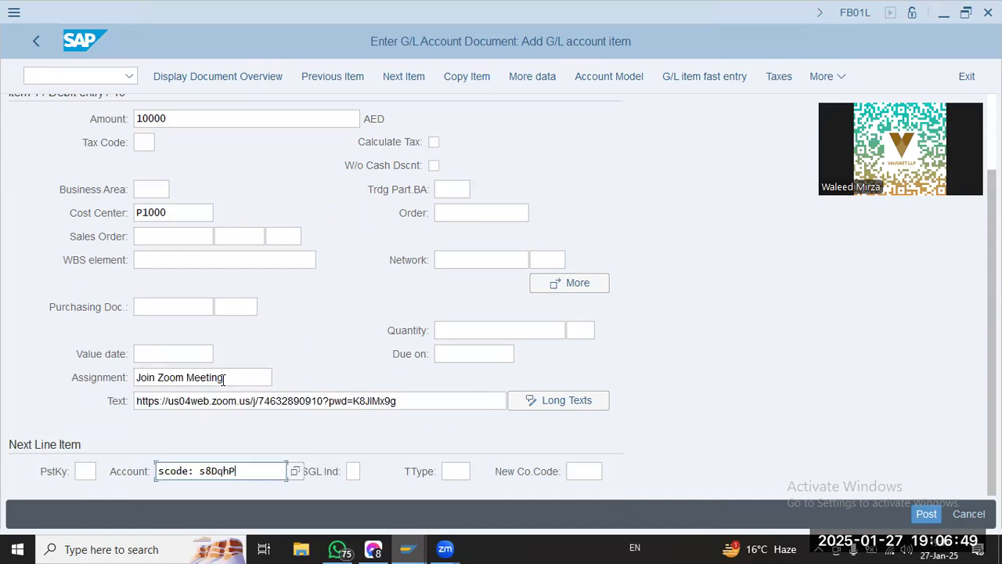
left_click_drag(414, 400, 117, 401)
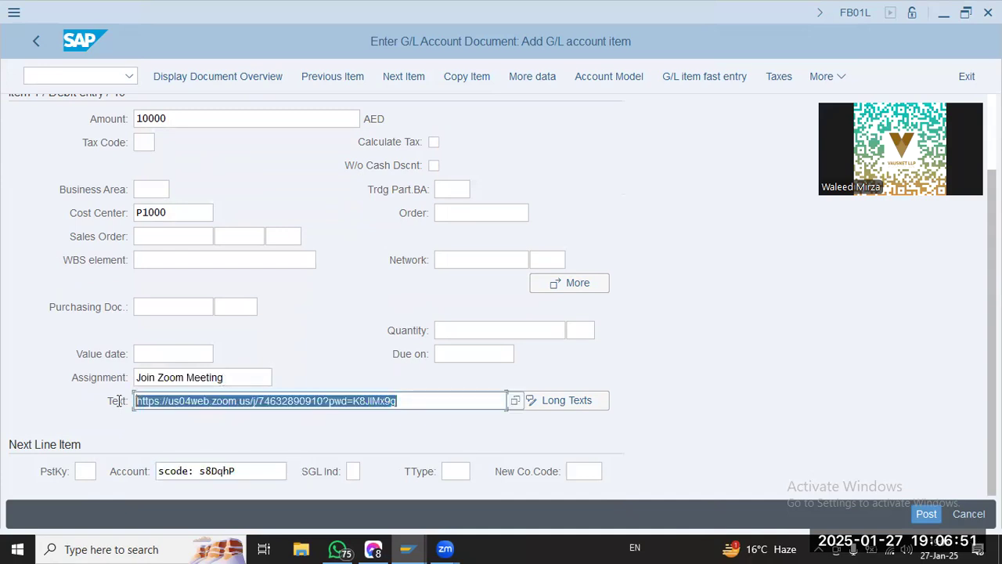
key("BackSpace")
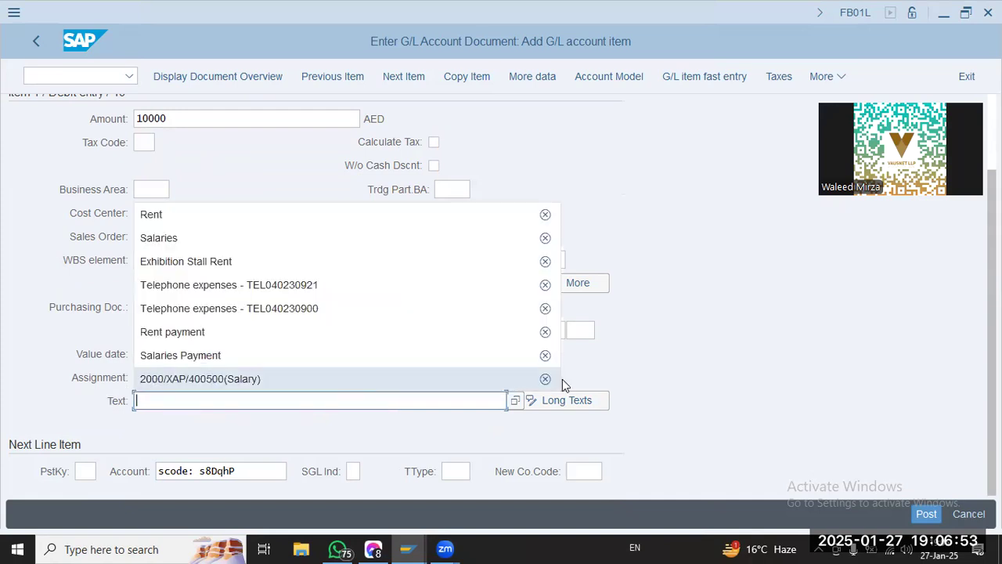
left_click(653, 366)
left_click_drag(253, 378, 65, 400)
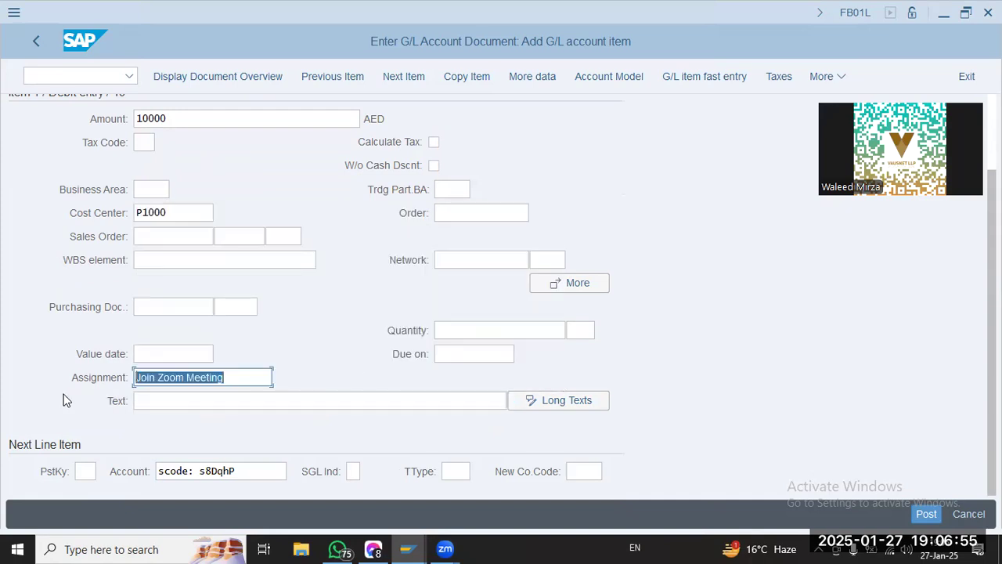
key("BackSpace")
Enter P1000/10K/27Jan as the assignment of the Marketing Expenses debit item
type("p1")
key("BackSpace")
key("BackSpace")
type("P1000")
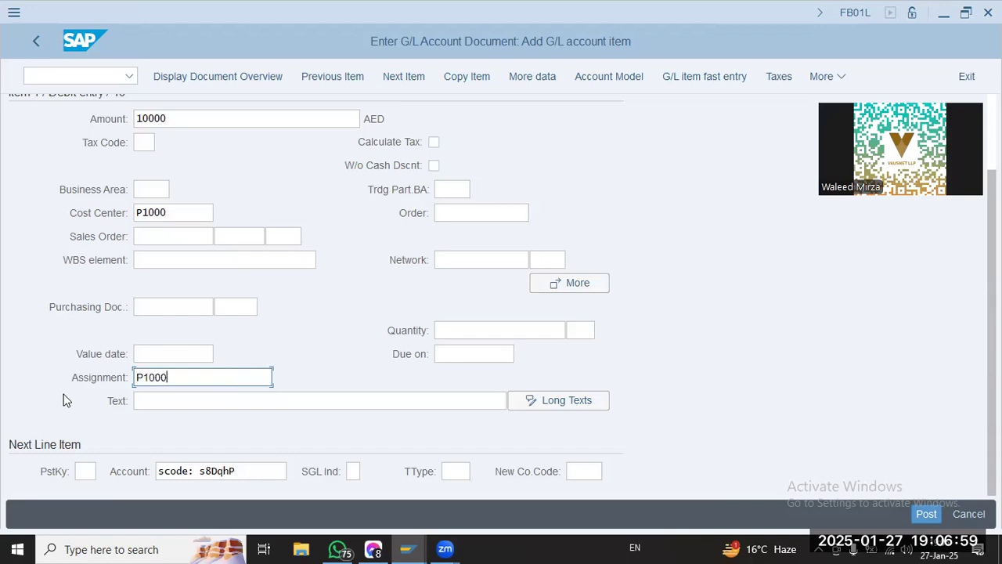
type("/10000")
key("BackSpace")
key("BackSpace")
type("K/27")
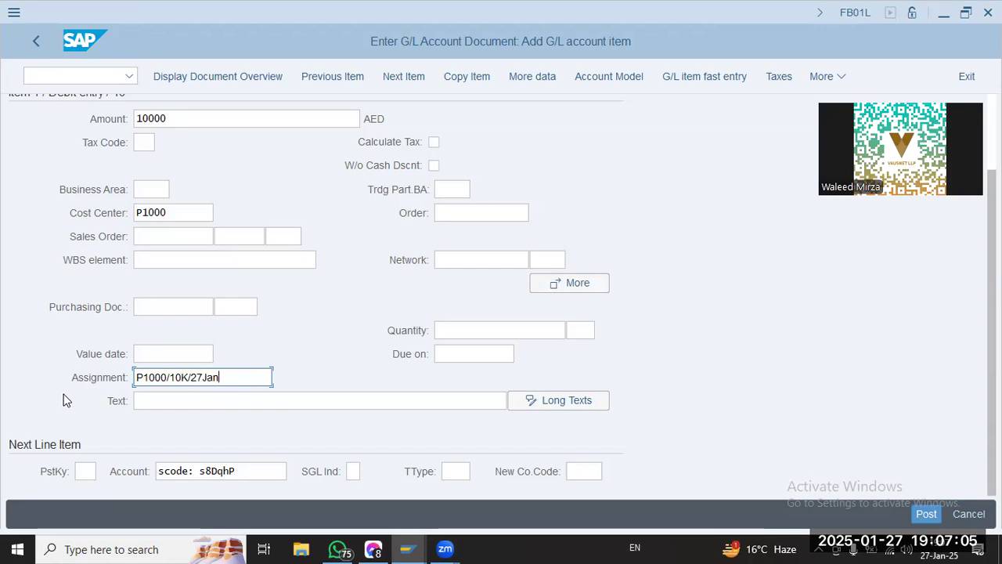
type("Jan")
Copy the assignment P1000/10K/27Jan into the item's Text field
key("ctrl+a")
key("ctrl+c")
key("Tab")
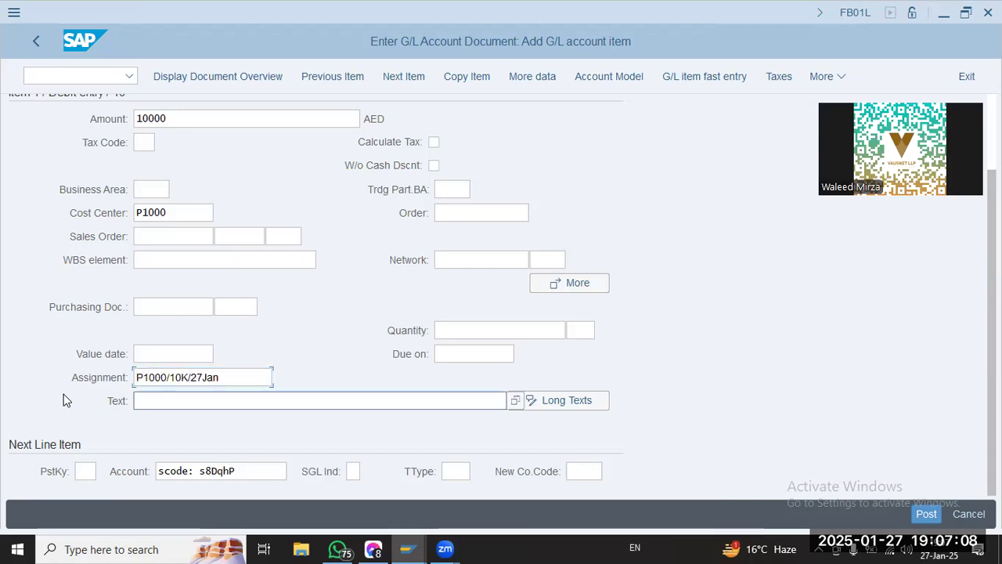
key("ctrl+v")
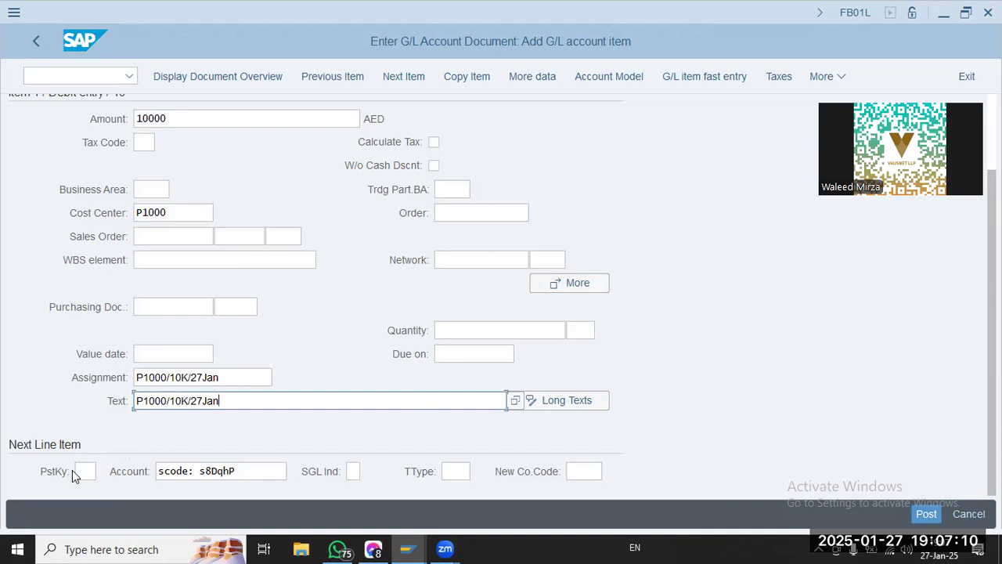
Clear the stray next-item account entry, enter posting key 50 with account 10101, and submit the debit item
left_click(257, 469)
key("ctrl+a")
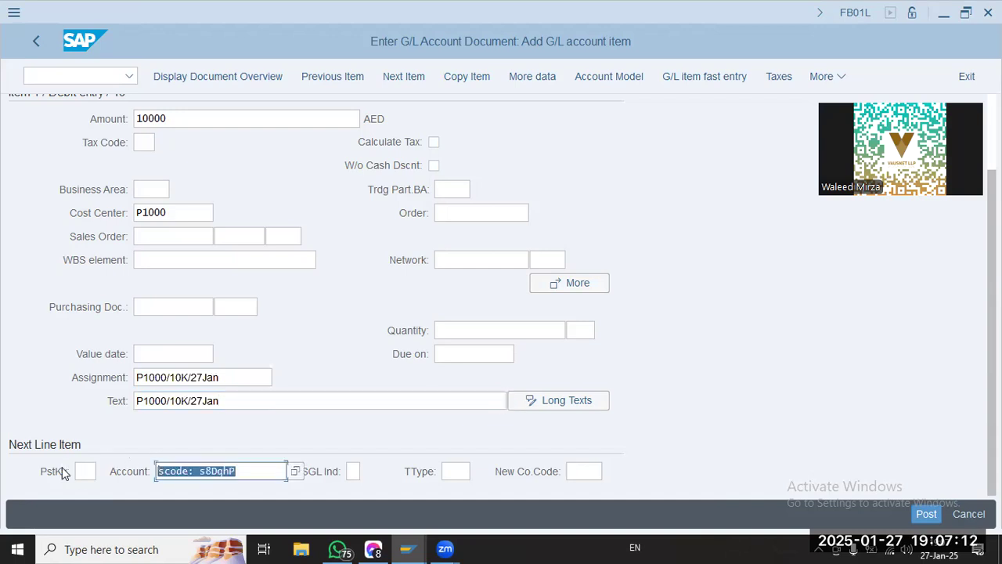
key("BackSpace")
left_click(83, 470)
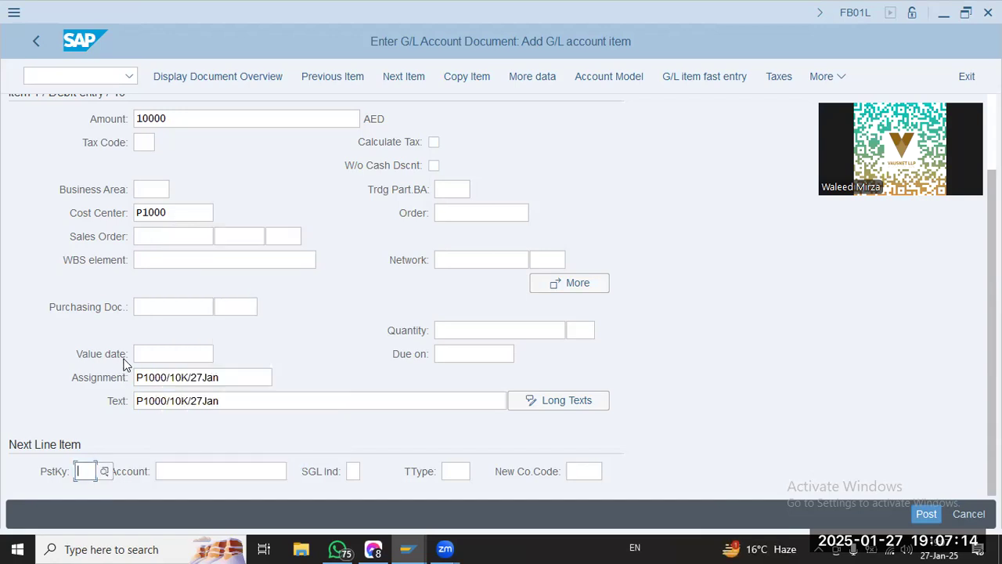
type("50")
key("Tab")
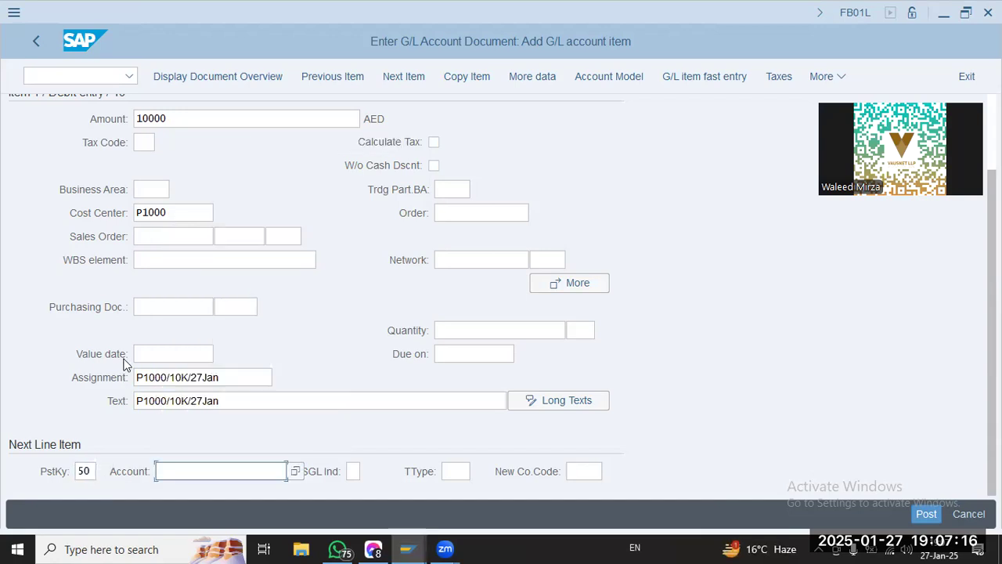
type("10101")
key("Return")
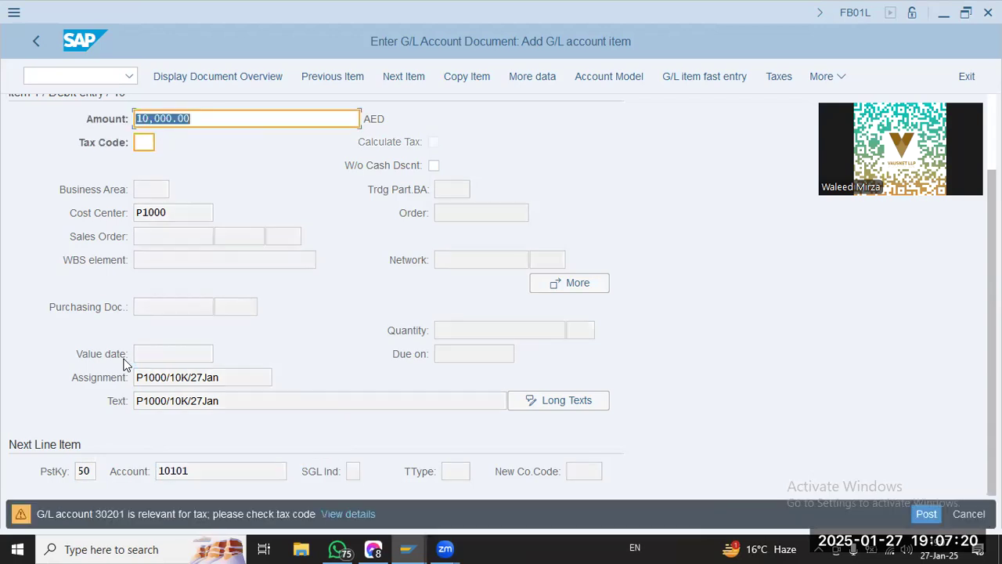
key("Return")
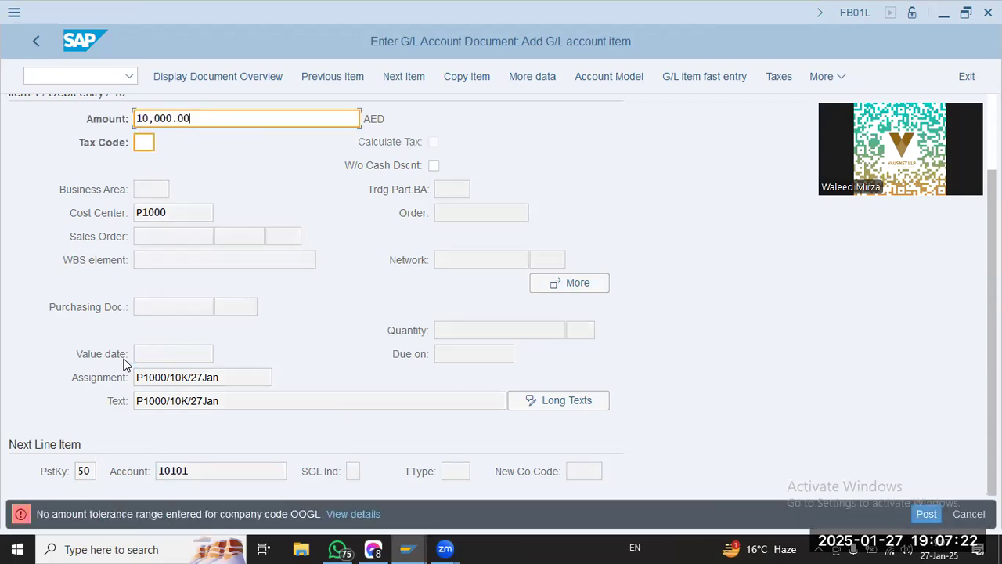
Open the error details and follow them to the Define Tolerance Groups for Employees customizing activity
left_click(337, 513)
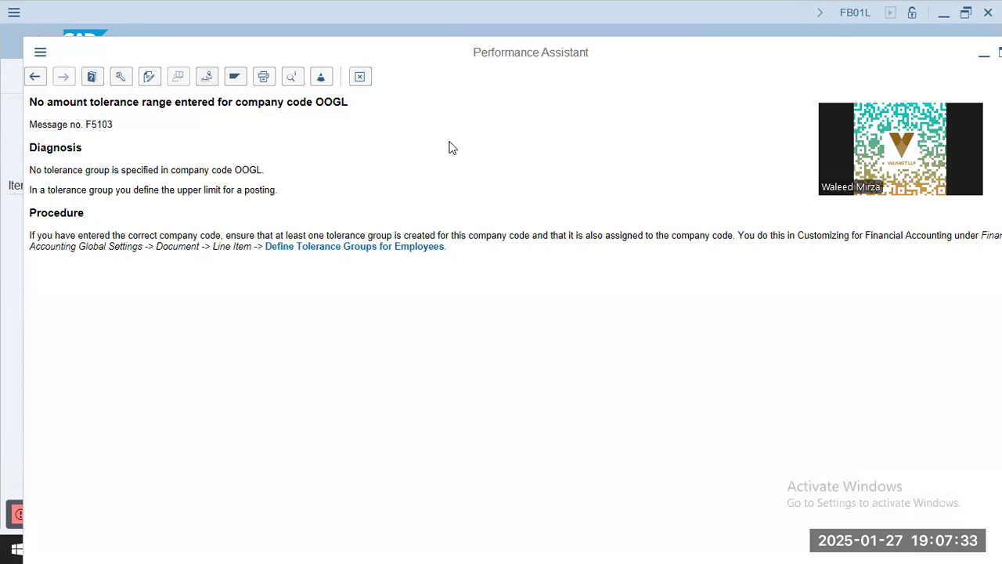
left_click(378, 247)
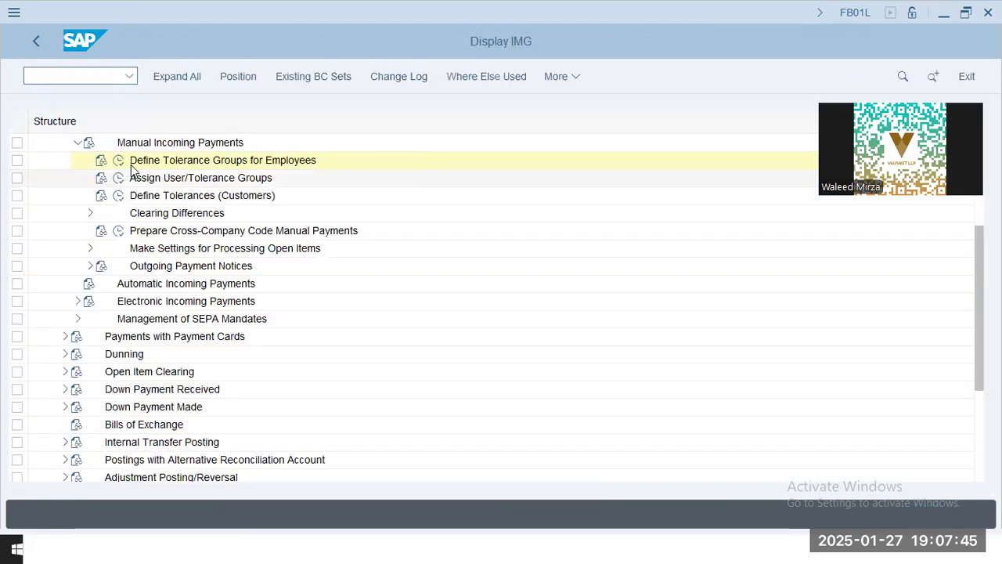
left_click(118, 160)
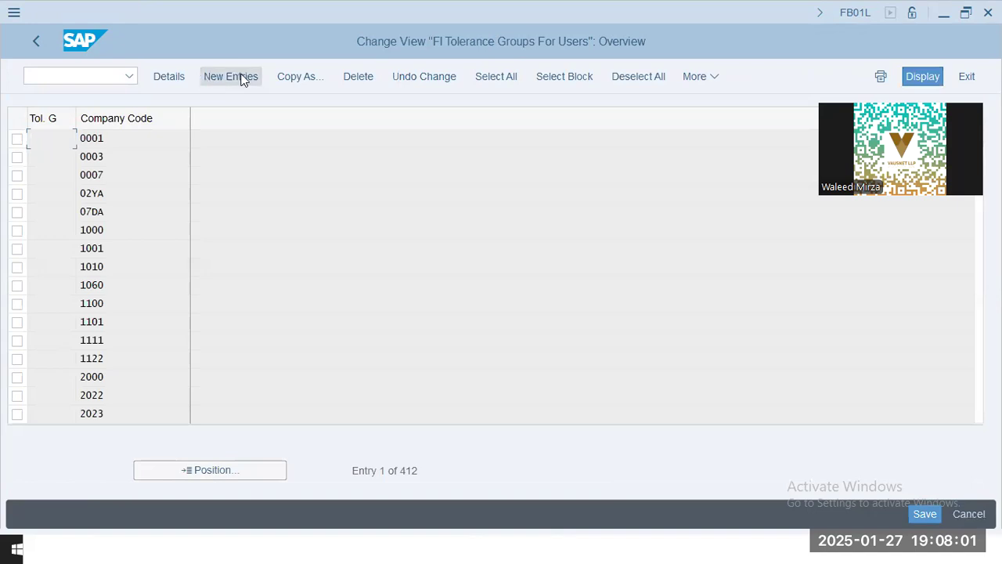
type("oog1")
key("shift+Tab")
type("oo")
key("BackSpace")
key("BackSpace")
key("Tab")
type("oog1")
key("Tab")
key("shift+Tab")
type("10")
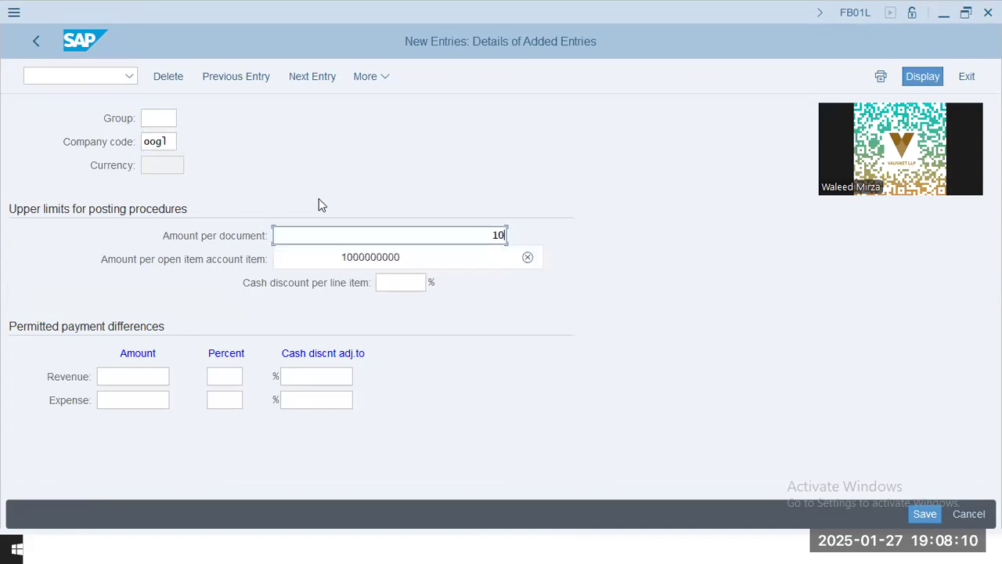
key("Down")
key("Tab")
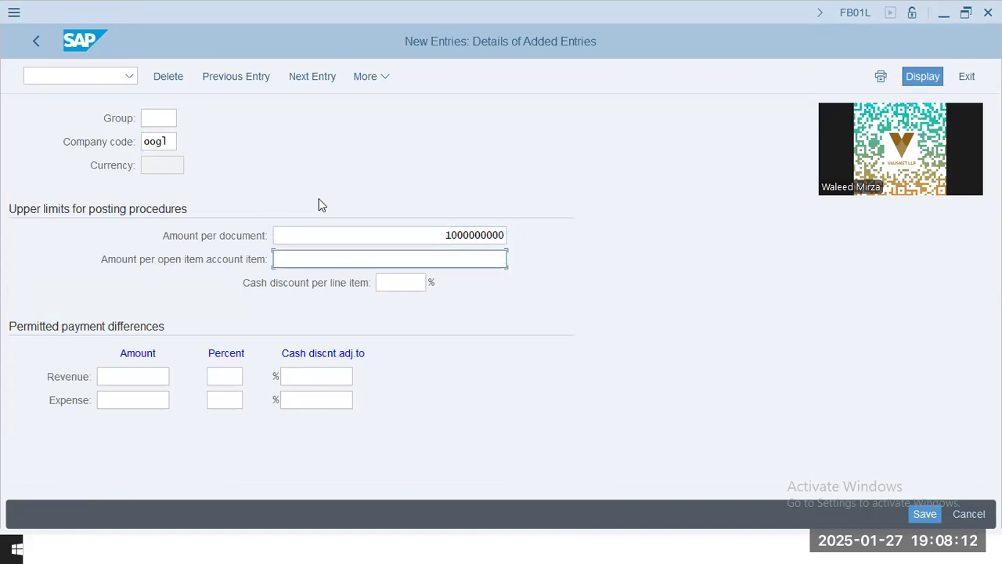
Set the amount per open item account item to 100000 and the cash discount per line item to 2%
type("1")
key("Down")
left_click_drag(465, 259, 545, 266)
left_click(404, 284)
type("2")
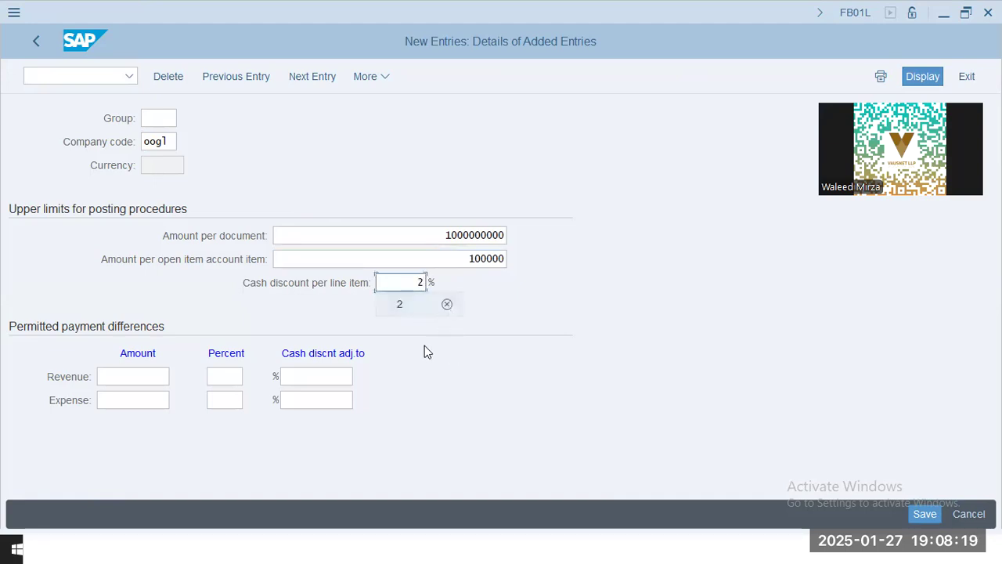
left_click(394, 303)
Save the tolerance group entry under the own customizing request SA2K902216
left_click(924, 513)
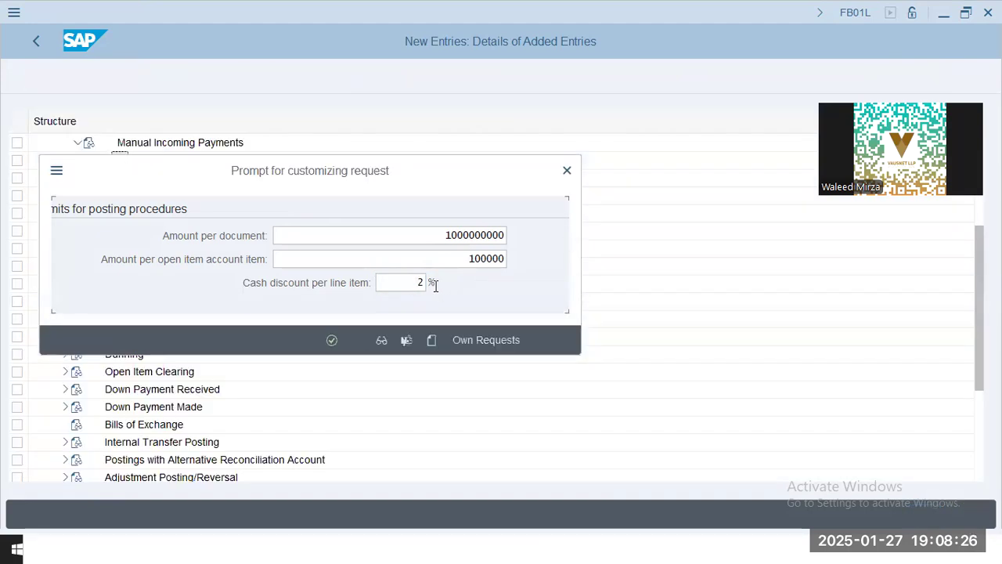
left_click(471, 339)
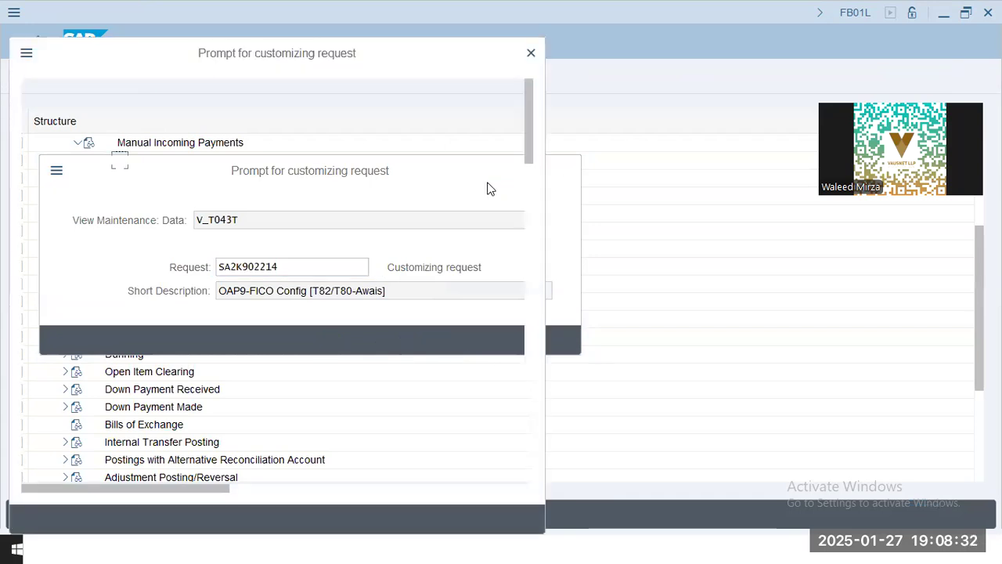
left_click(332, 289)
double_click(327, 270)
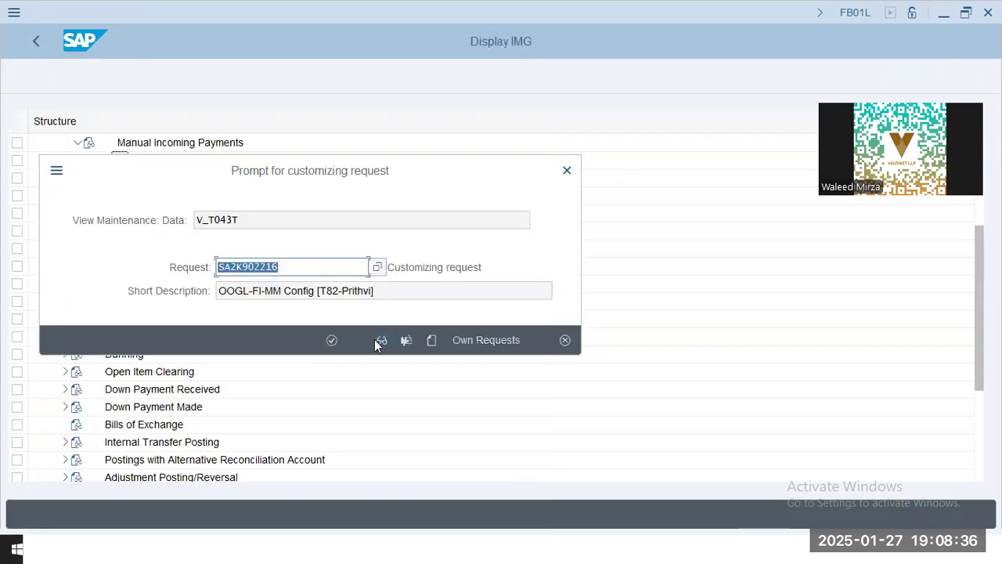
left_click(332, 340)
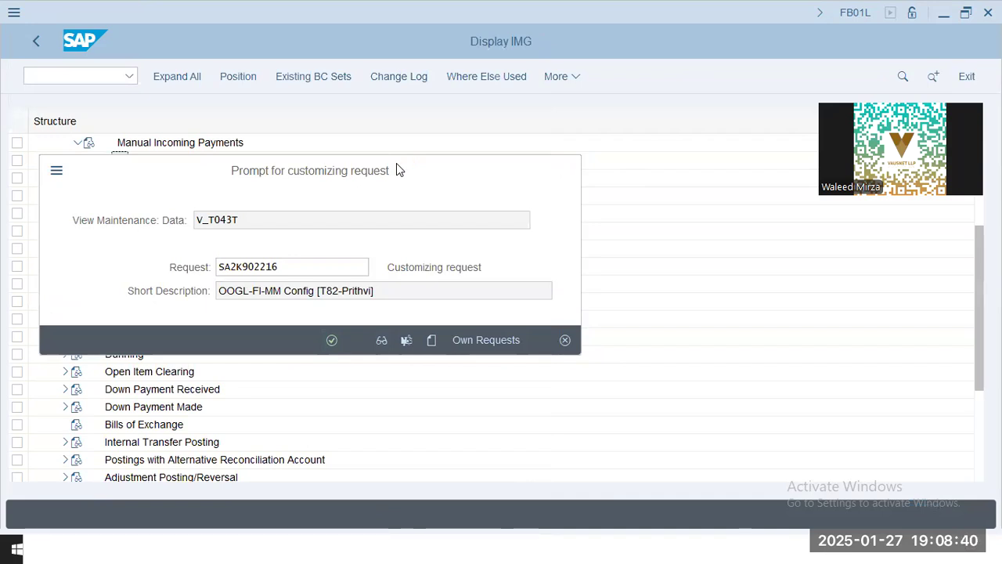
left_click(332, 341)
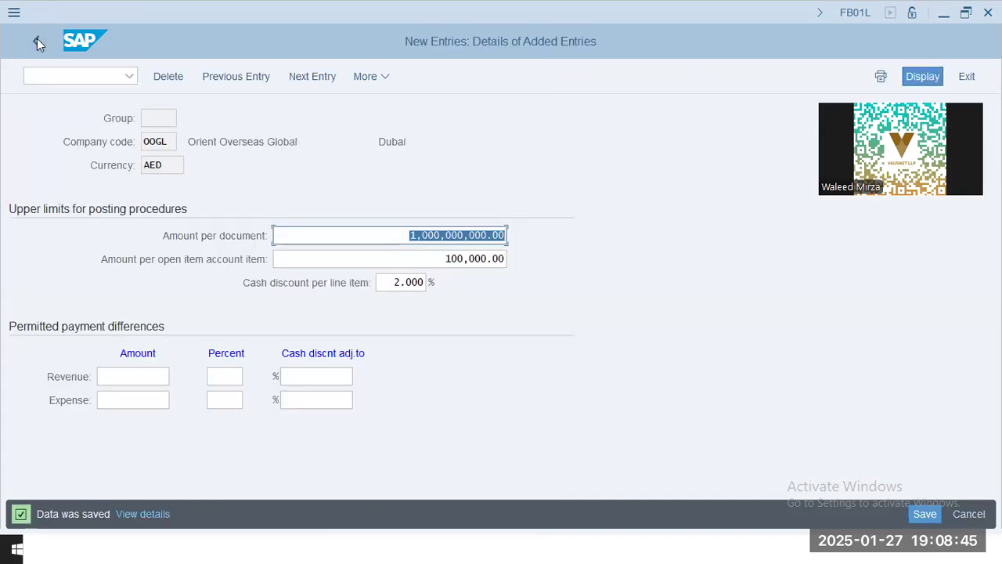
Leave the new tolerance group entry and start transaction FB01L
left_click(36, 40)
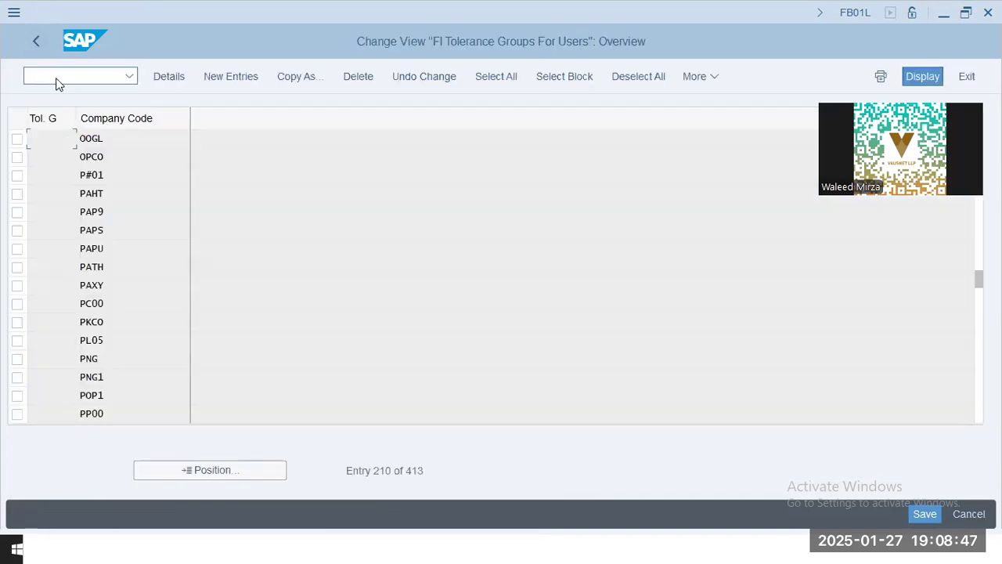
type("/n fb01l")
key("Return")
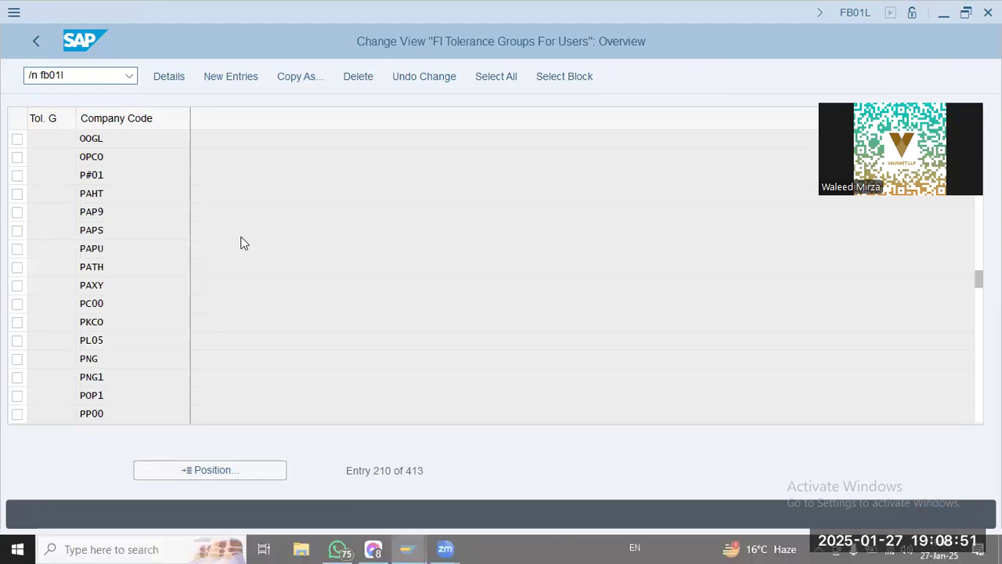
Fill the posting header with document and posting date 01.01.2025, type SA, company code OOGL and currency AED
key("BackSpace")
left_click(165, 139)
key("Tab")
key("Tab")
key("Tab")
key("BackSpace")
key("Down")
key("Return")
key("Tab")
key("Tab")
key("Tab")
key("Tab")
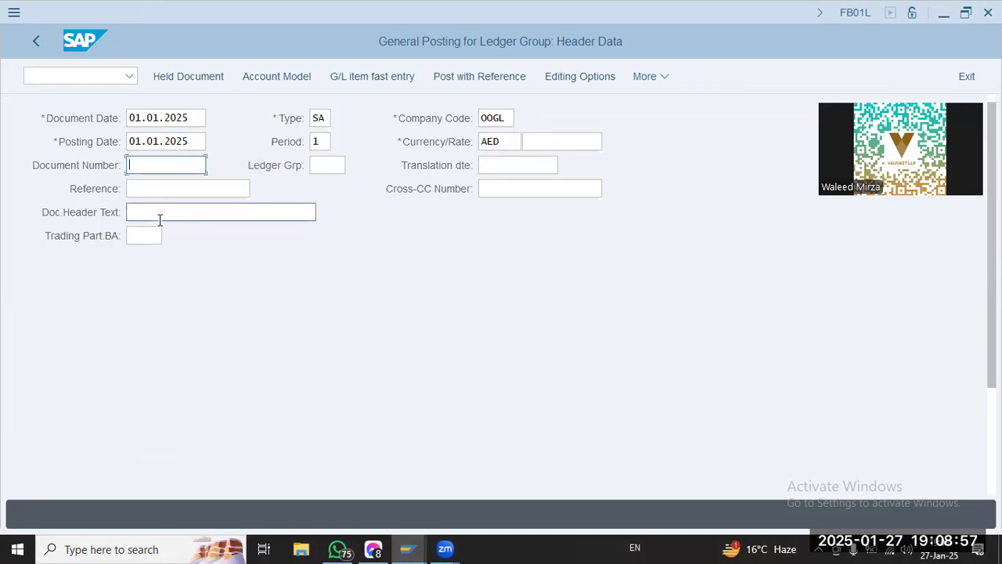
Enter account 30201 with posting key 40 as the first line item and submit the header
scroll(159, 331, "down", 5)
scroll(159, 331, "down", 1)
left_click(202, 473)
type("30101")
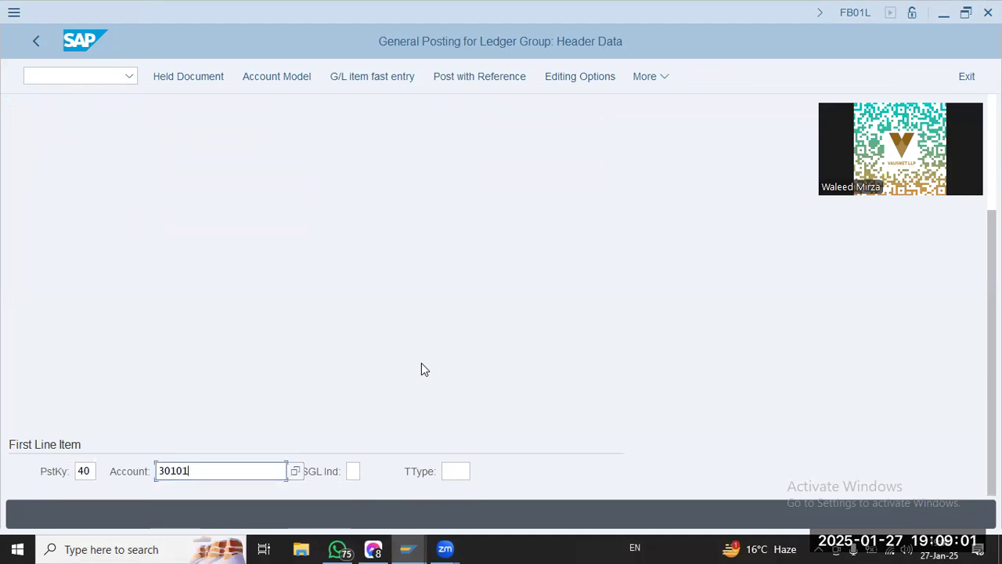
key("Return")
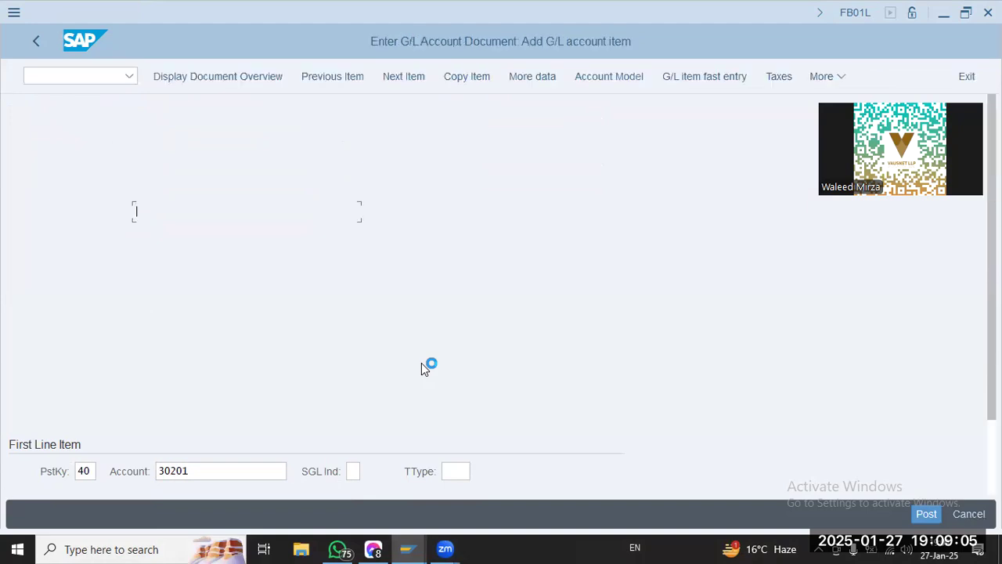
Enter an amount of 10000 and cost center P1000 for the debit item
type("10000")
key("Tab")
key("Tab")
key("Tab")
key("space")
key("Down")
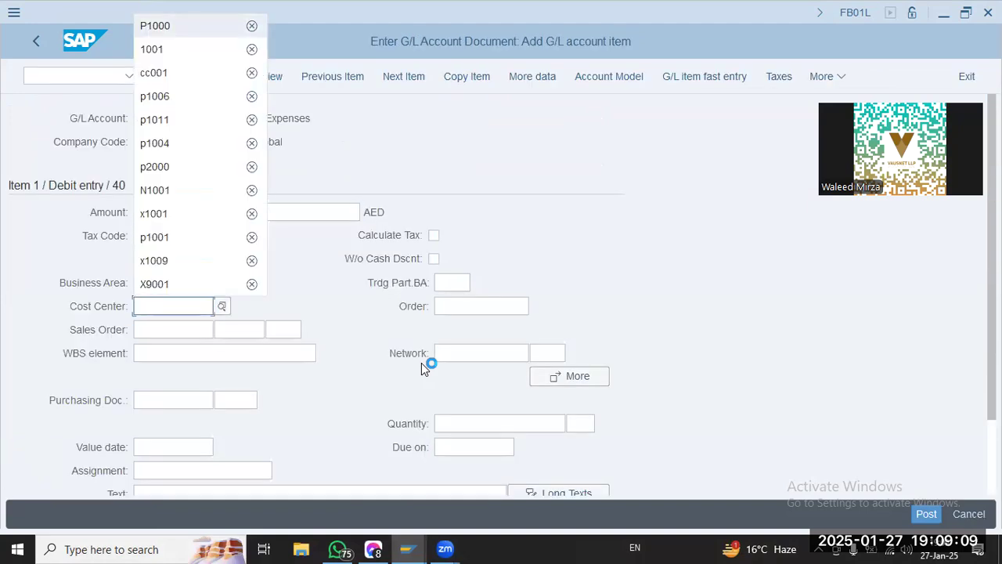
key("Return")
Fill both the assignment and the text of the debit item with P1000/10K/27Jan
key("Down")
key("Down")
key("Down")
key("Down")
key("Down")
type("p")
key("Down")
key("Return")
key("Down")
type("p")
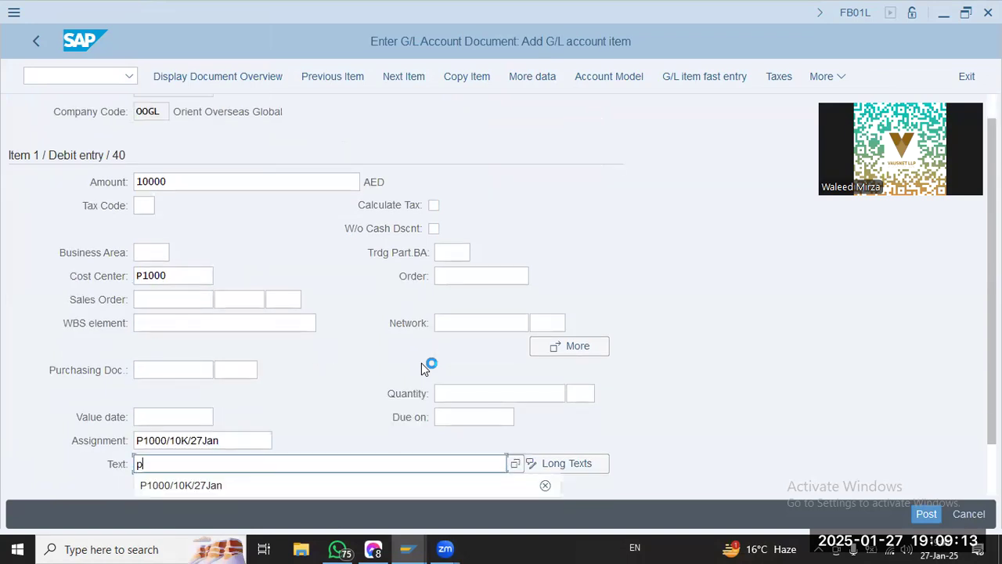
Add account 10101 with posting key 50 as the next line item and accept the tax code warning
key("Down")
key("Return")
key("Down")
type("40")
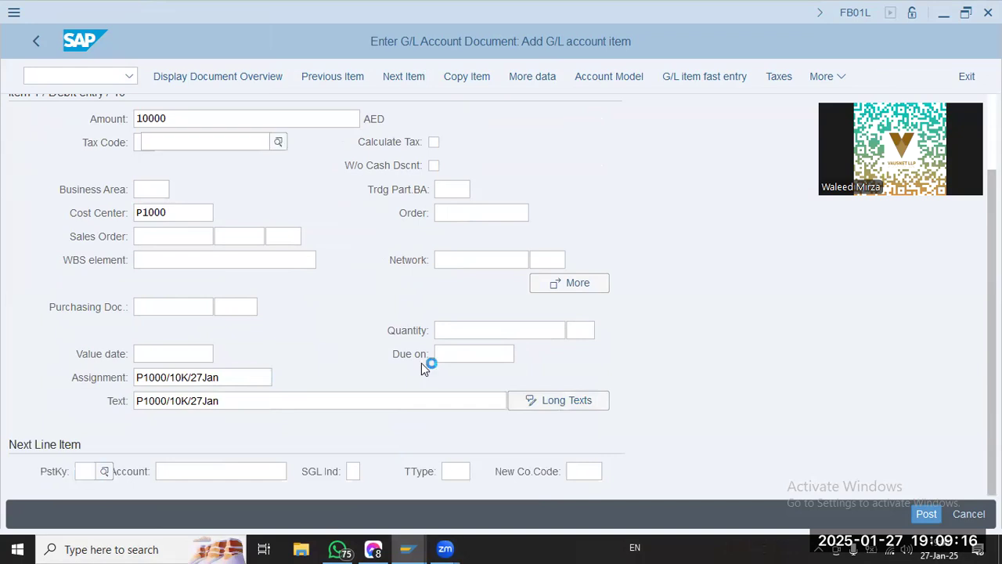
key("shift+Tab")
key("Tab")
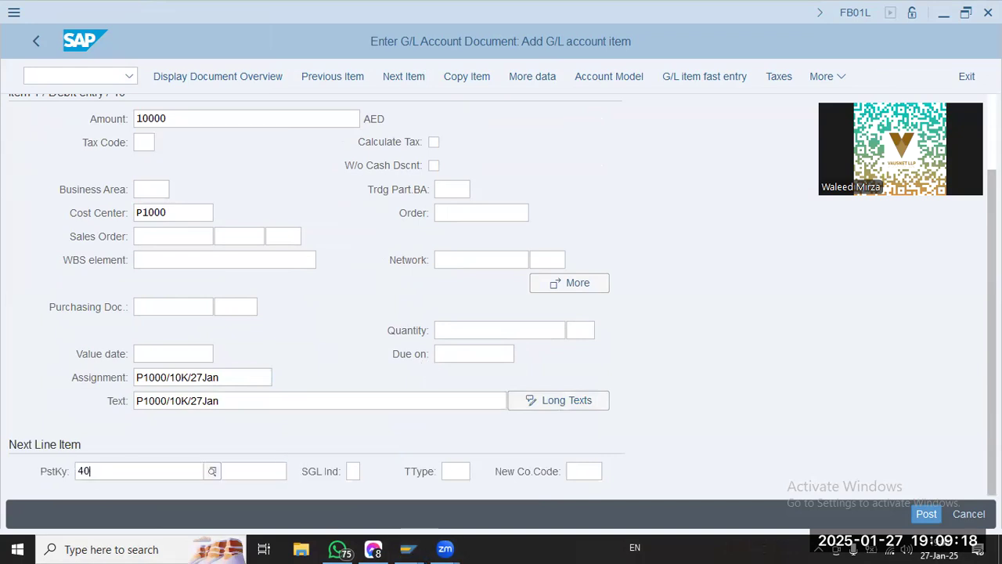
key("shift+Tab")
type("50")
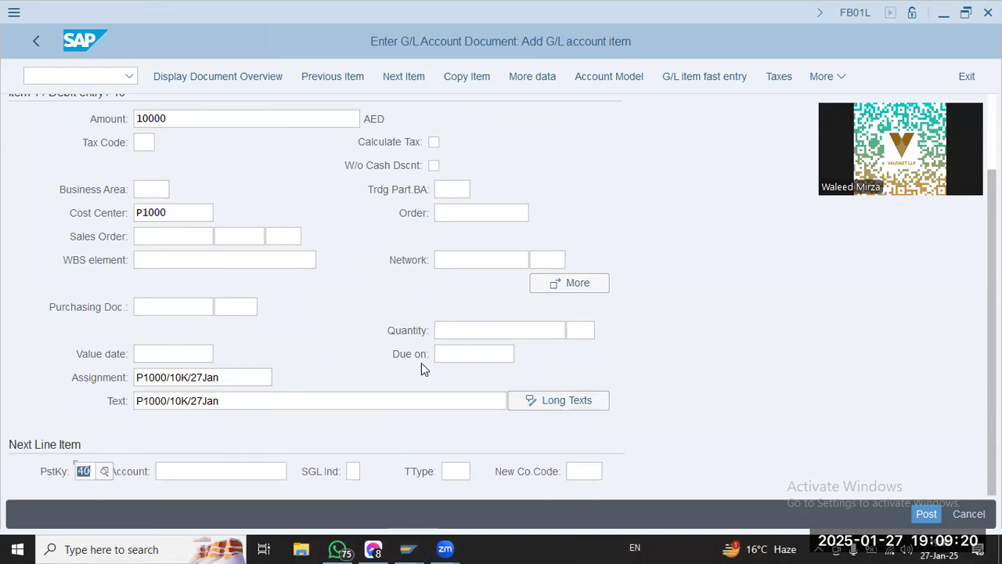
type("10101")
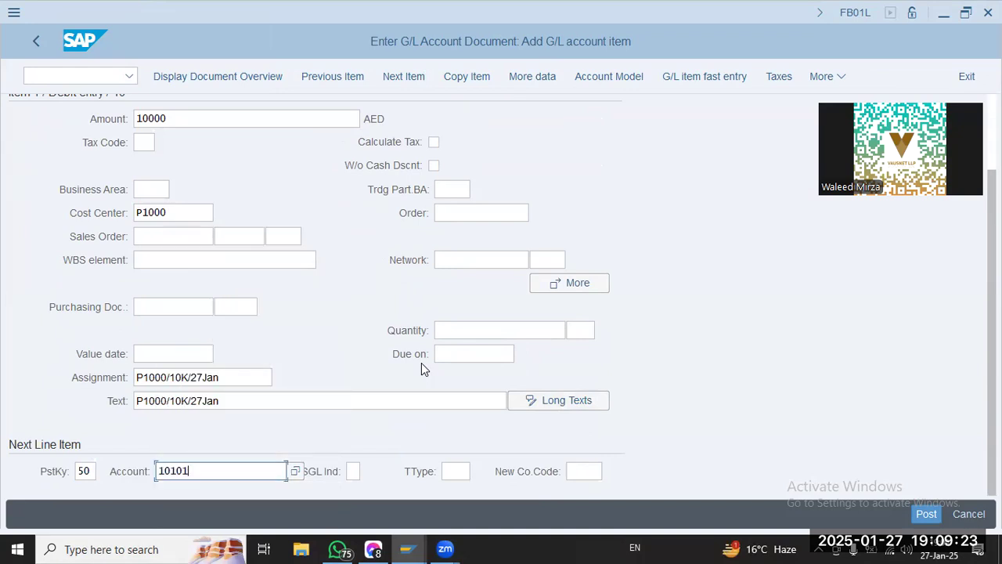
key("Return")
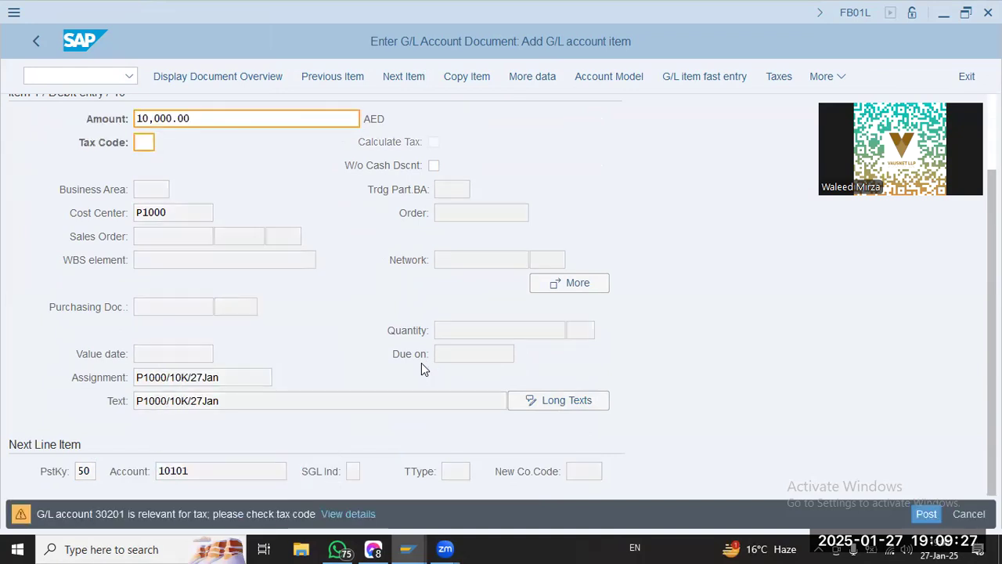
key("Return")
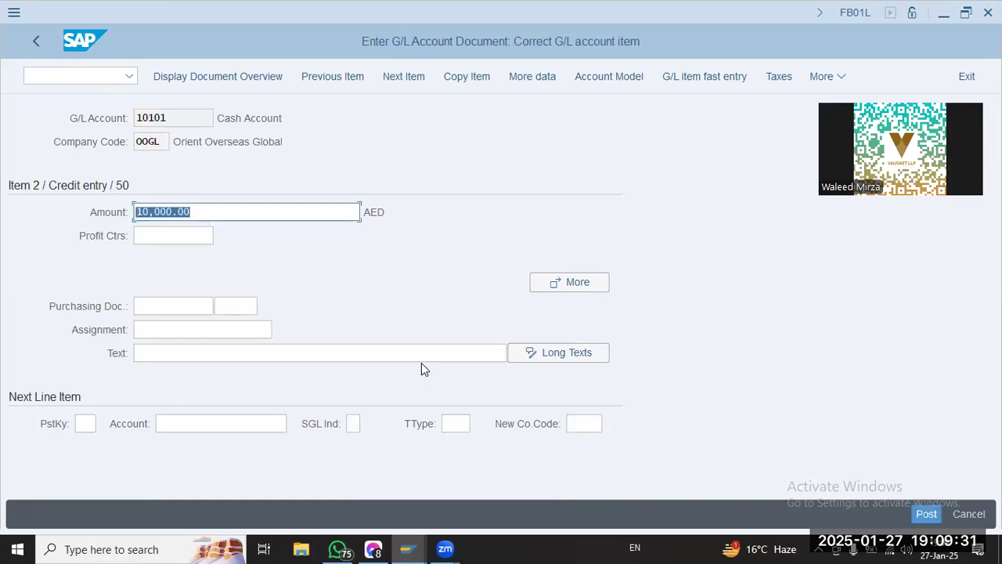
Display the document overview and try to post the document
left_click(234, 76)
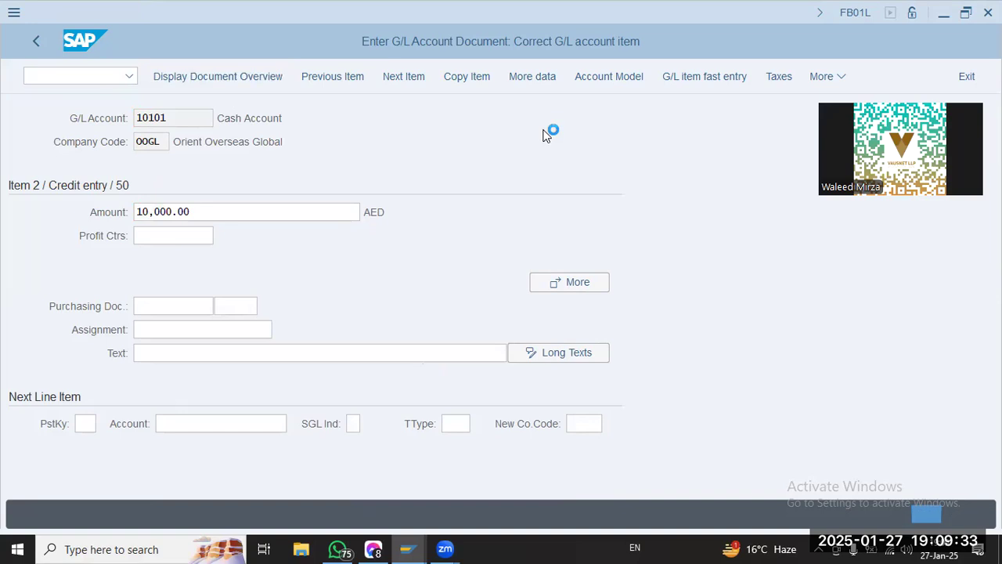
left_click(925, 514)
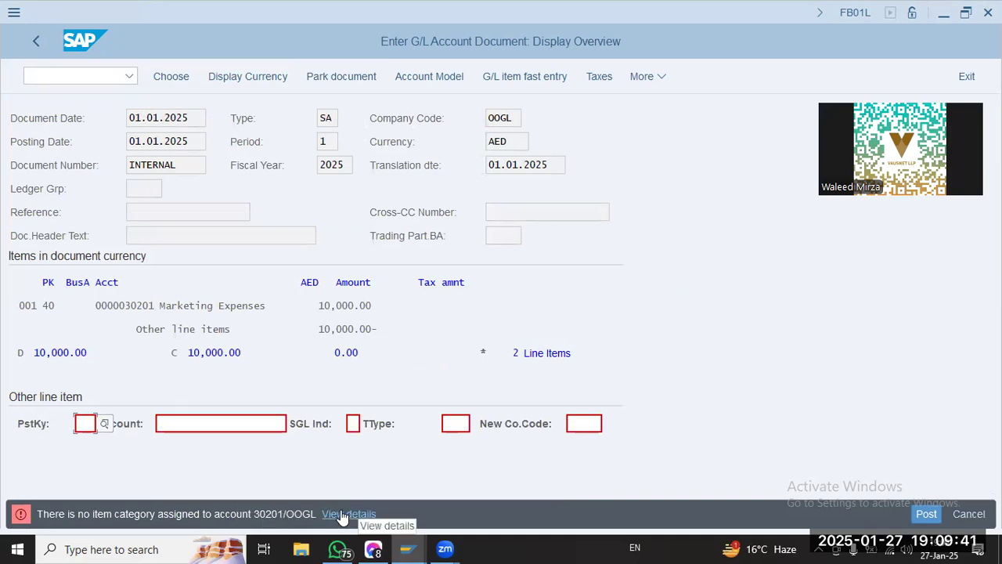
Start transaction SM30 and open the table view V_FAGL_SPLIT_ACT for maintenance
left_click(106, 74)
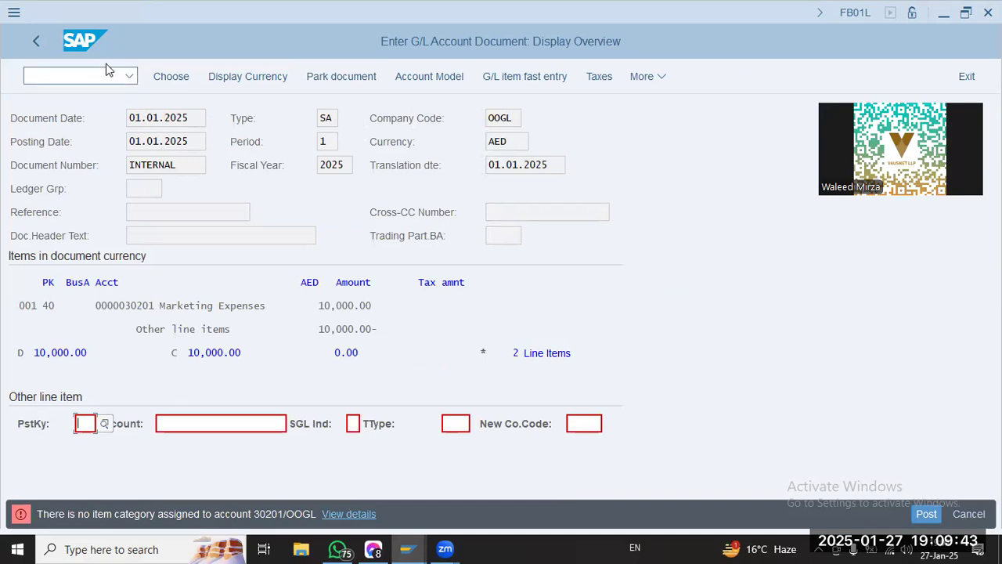
type("/n sm30")
key("Return")
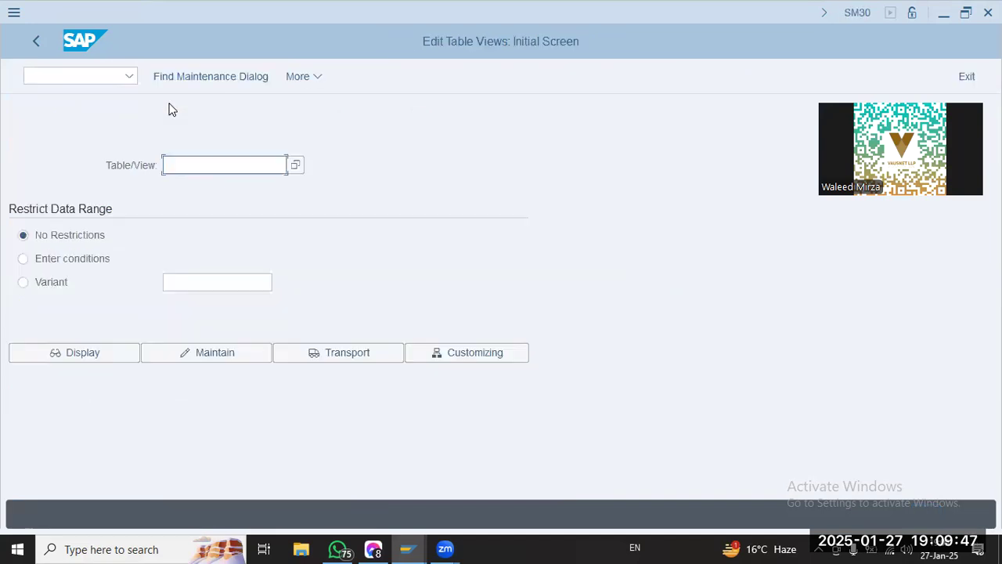
key("Down")
key("Return")
key("Return")
left_click(235, 352)
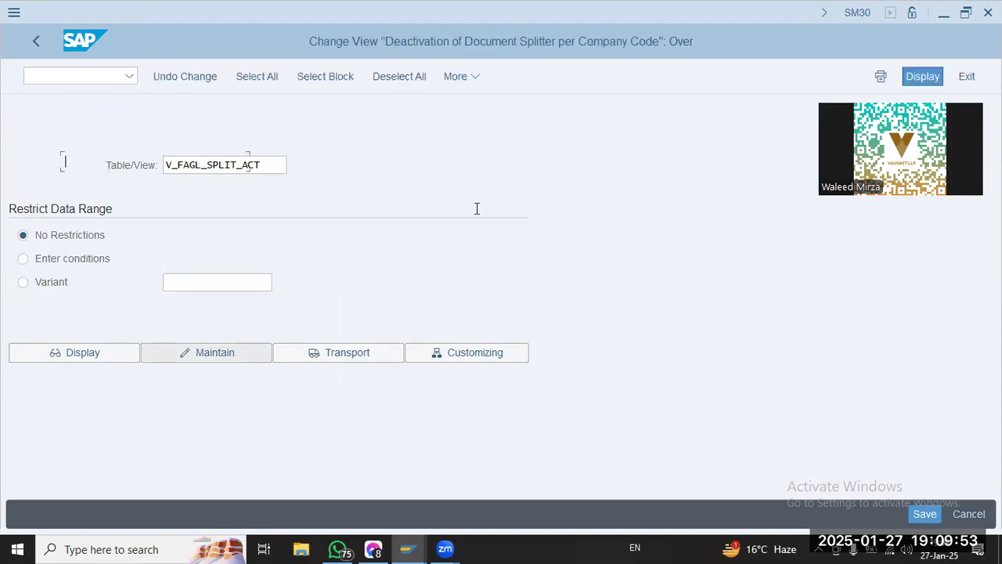
Find company code OOGL, mark its document splitting as inactive and save the change with a customizing request
left_click(220, 468)
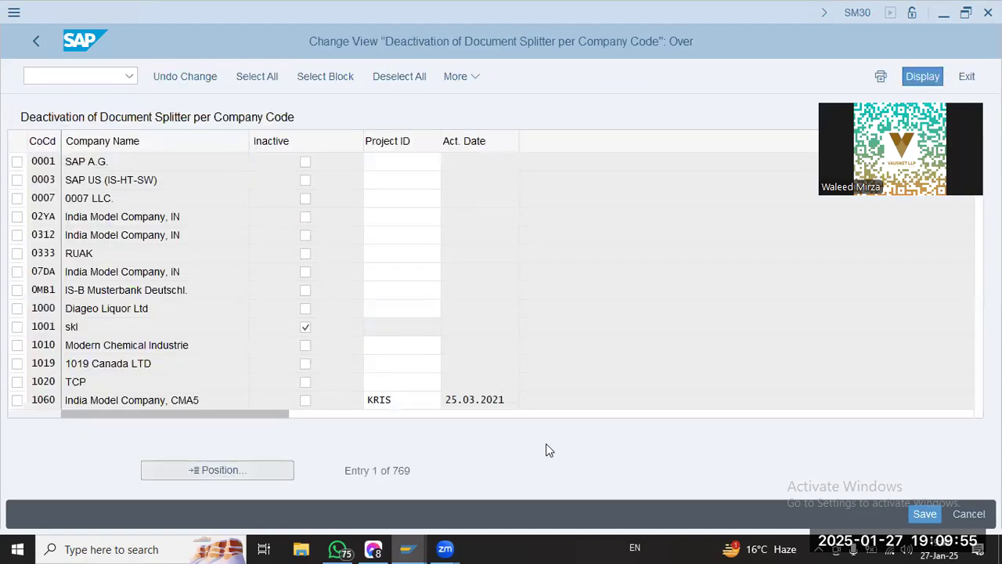
type("oog1")
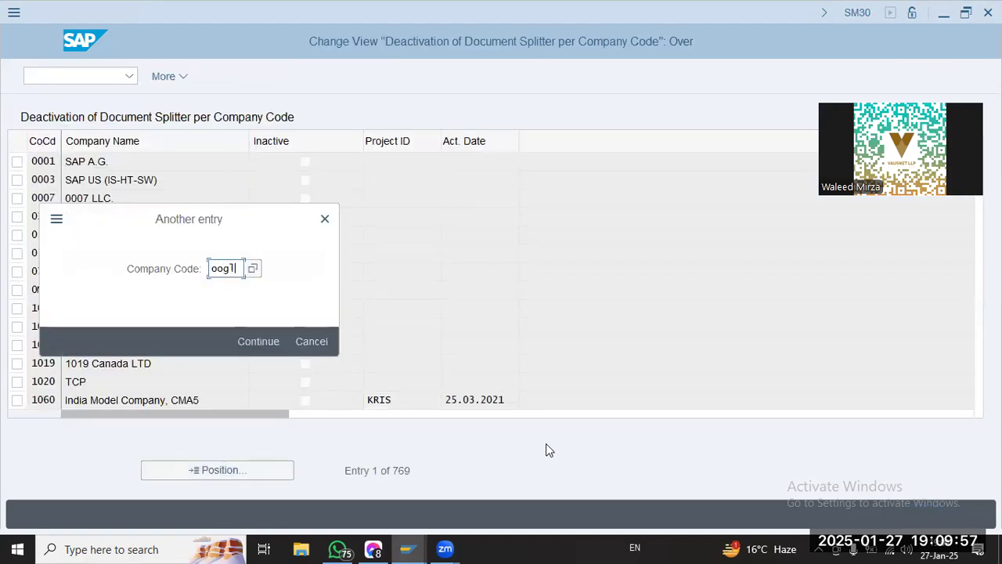
key("Return")
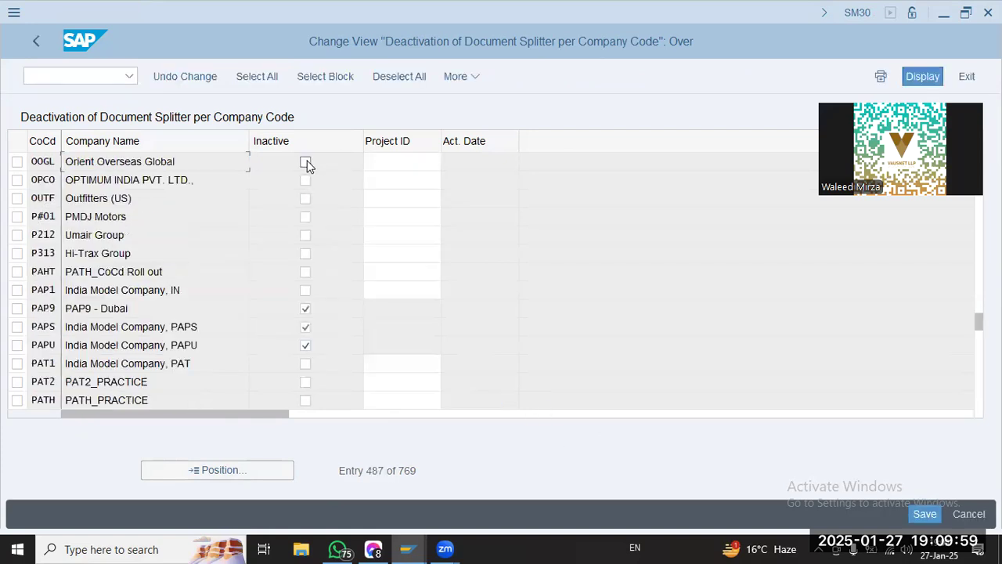
left_click(919, 509)
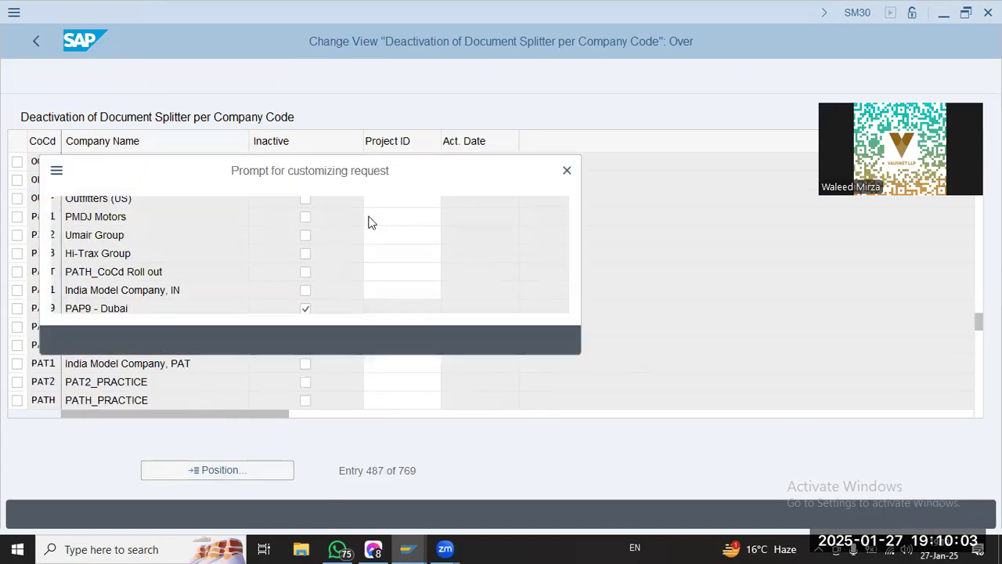
left_click(330, 341)
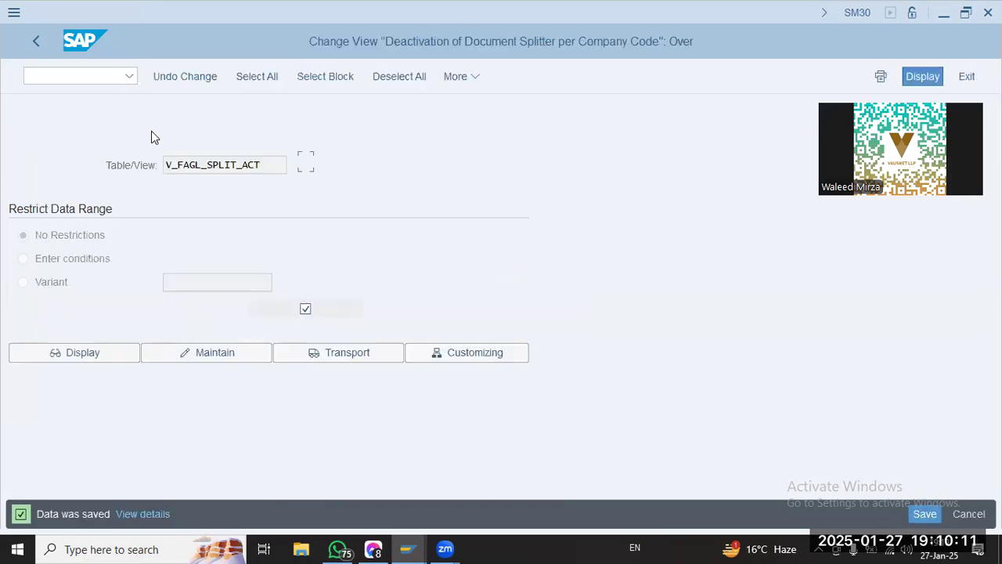
Start transaction FB01L and set both the document date and the posting date to 01.01.2025
type("/n fb01l")
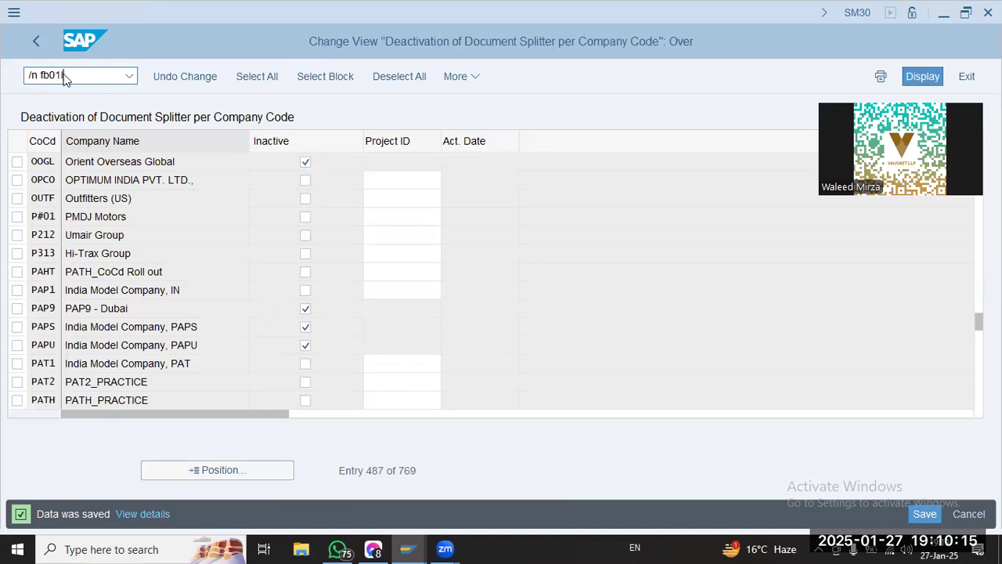
key("Return")
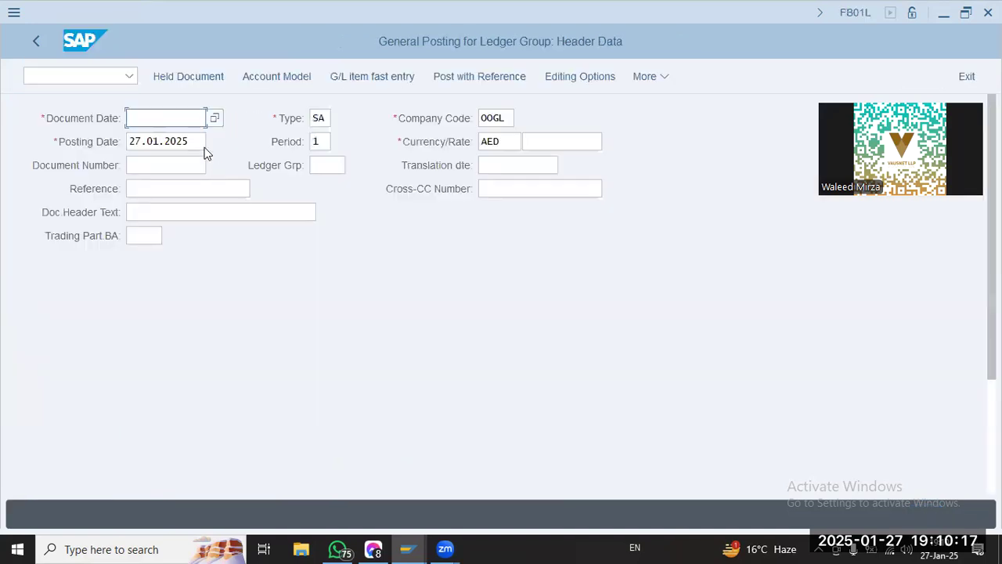
key("space")
left_click(173, 142)
key("Tab")
key("Tab")
key("Tab")
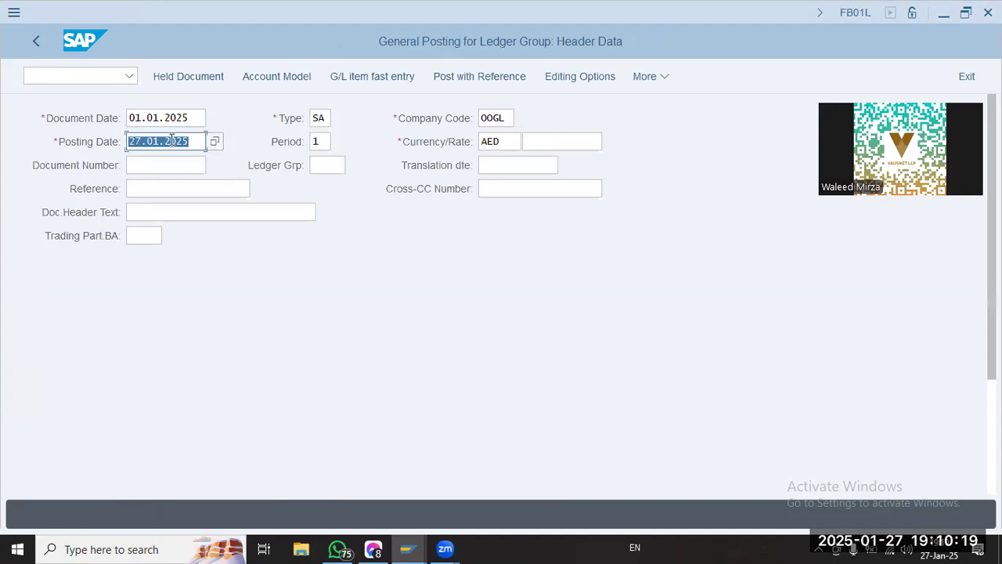
key("BackSpace")
key("Down")
key("Return")
Enter account 30201 as the first line item with posting key 40 and submit the header
scroll(173, 295, "down", 3)
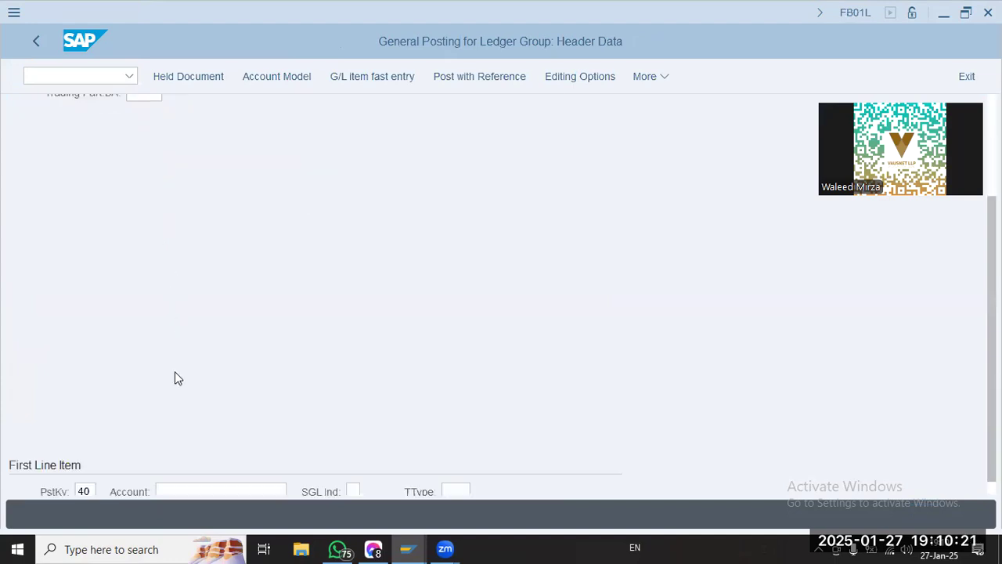
left_click(198, 473)
type("302010")
key("Return")
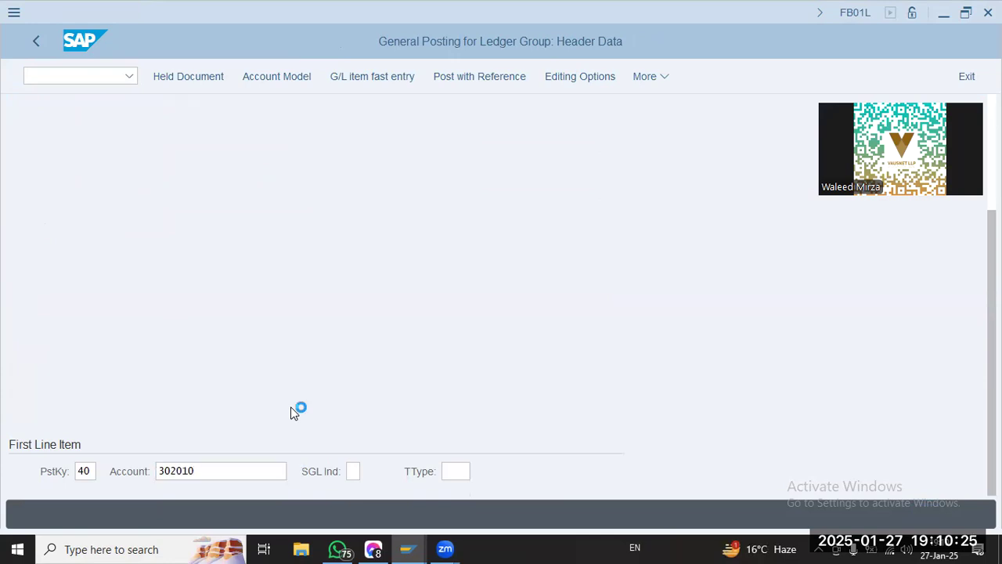
key("Tab")
key("Left")
key("Delete")
key("Return")
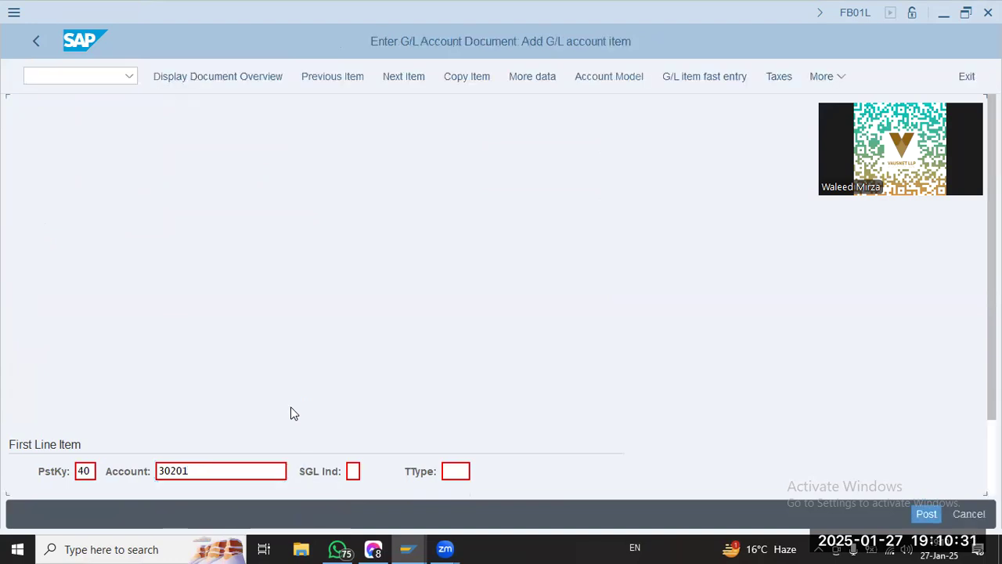
Enter an amount of 10000 and cost center P1000 for the Marketing Expenses debit item
key("Tab")
key("Tab")
key("Tab")
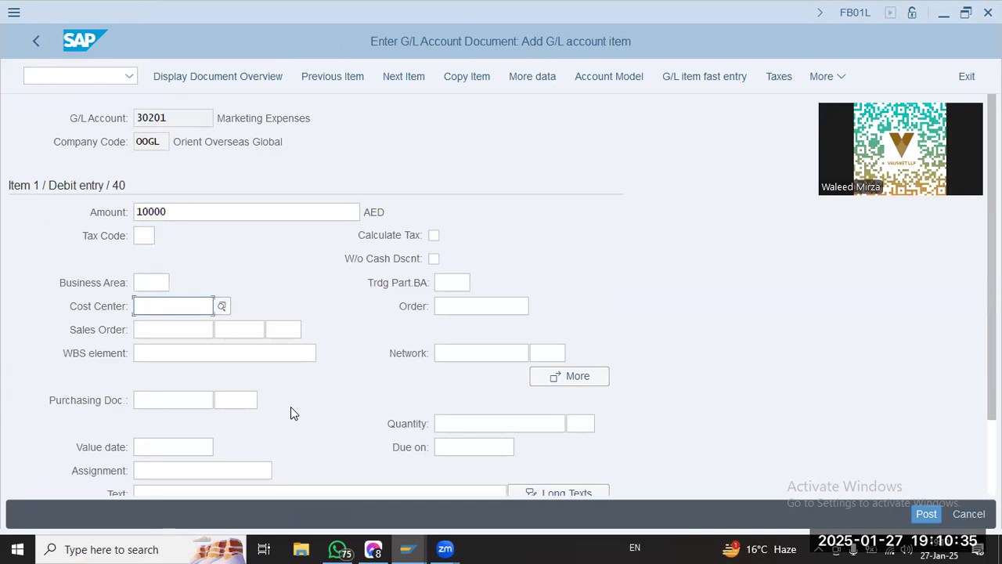
type("p1000")
key("Tab")
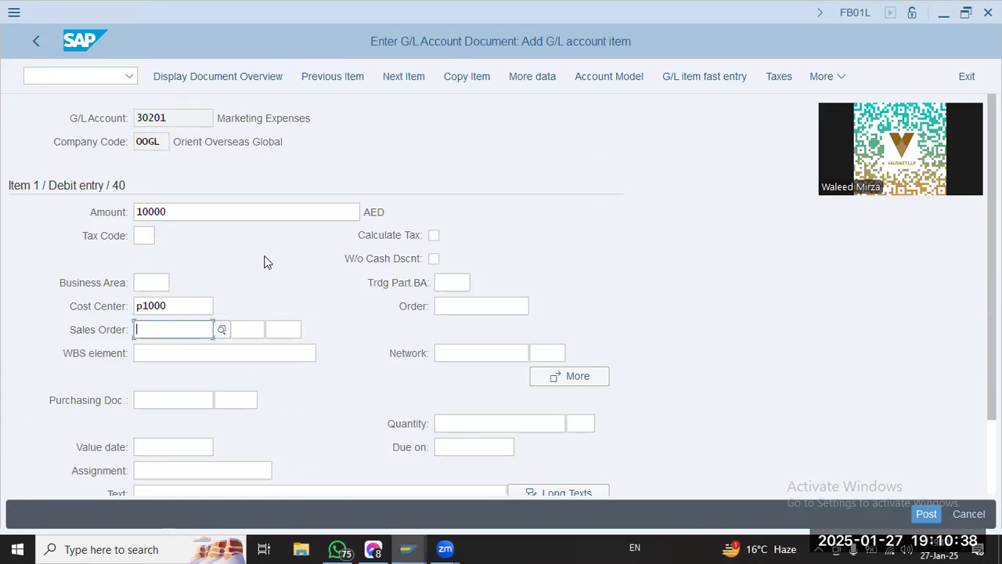
left_click(151, 284)
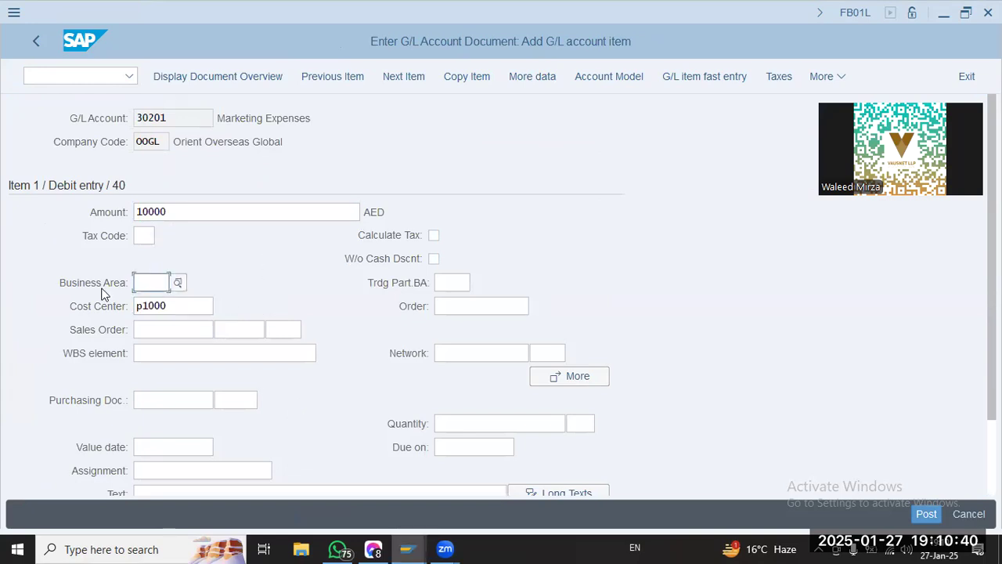
Fill both the assignment and the text of the Marketing Expenses item with P1000/10K/27Jan
scroll(182, 341, "down", 2)
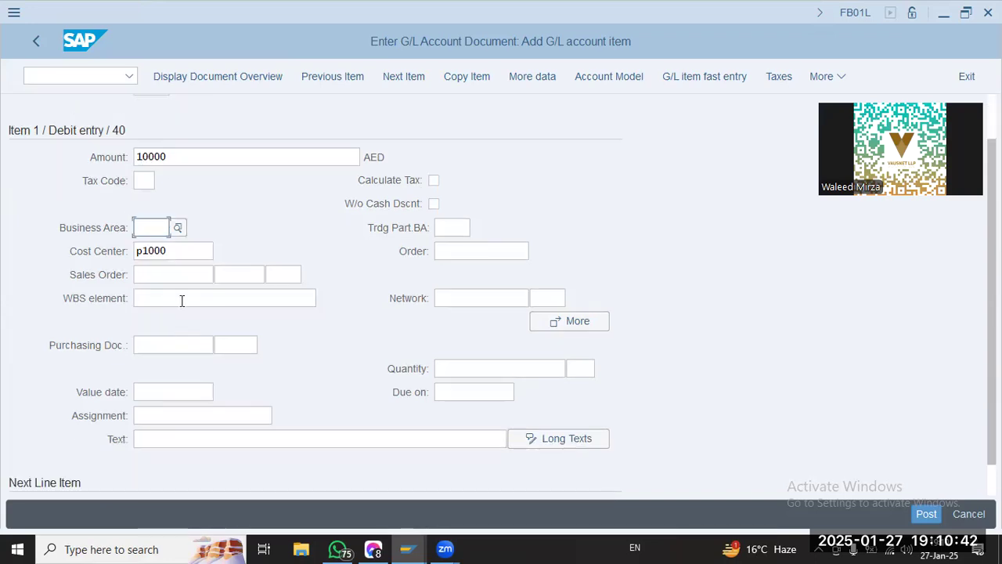
scroll(177, 396, "down", 1)
left_click(180, 377)
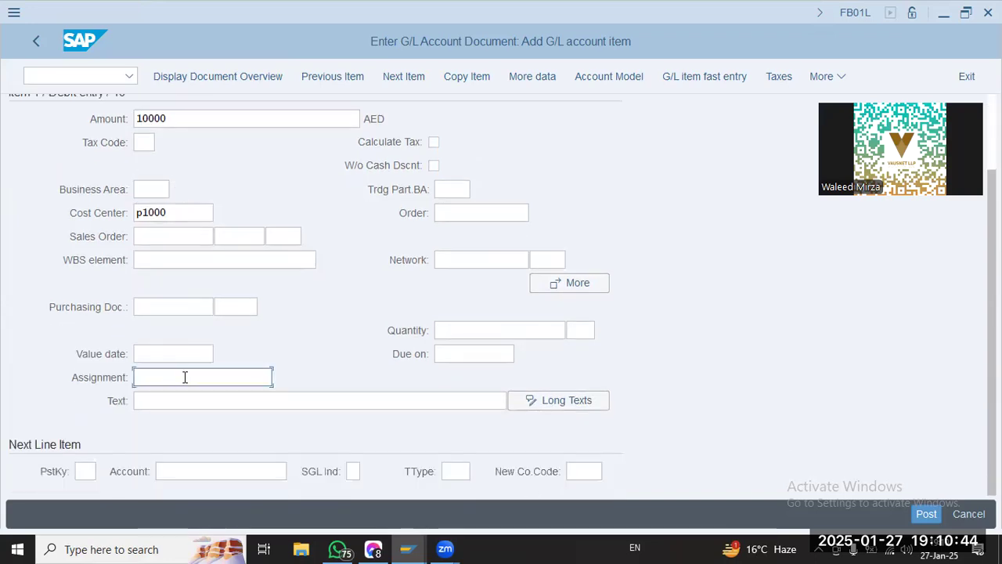
left_click(179, 398)
left_click(181, 399)
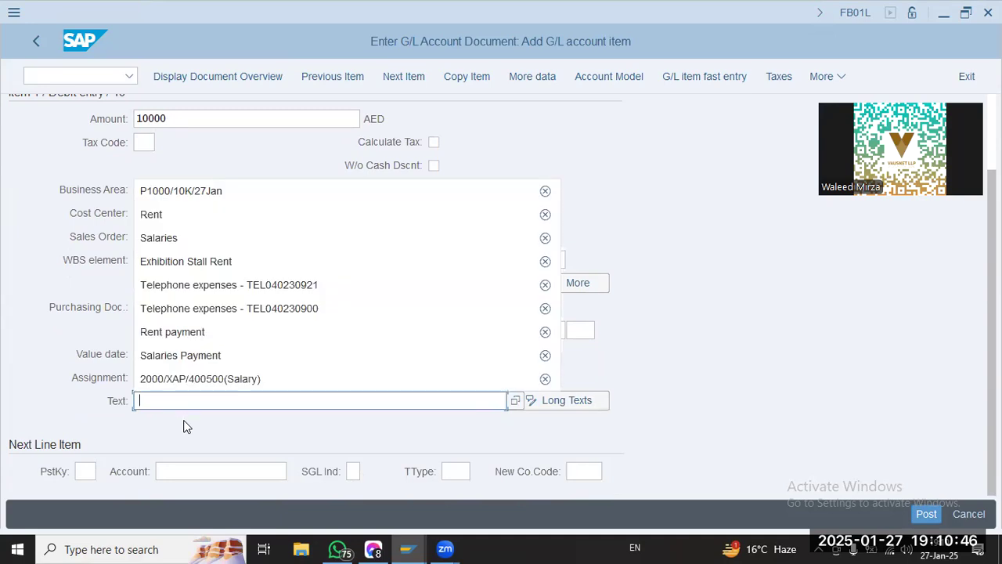
left_click(195, 191)
Enter posting key 50 and account 10101 for the next line item and submit the debit item
left_click(84, 471)
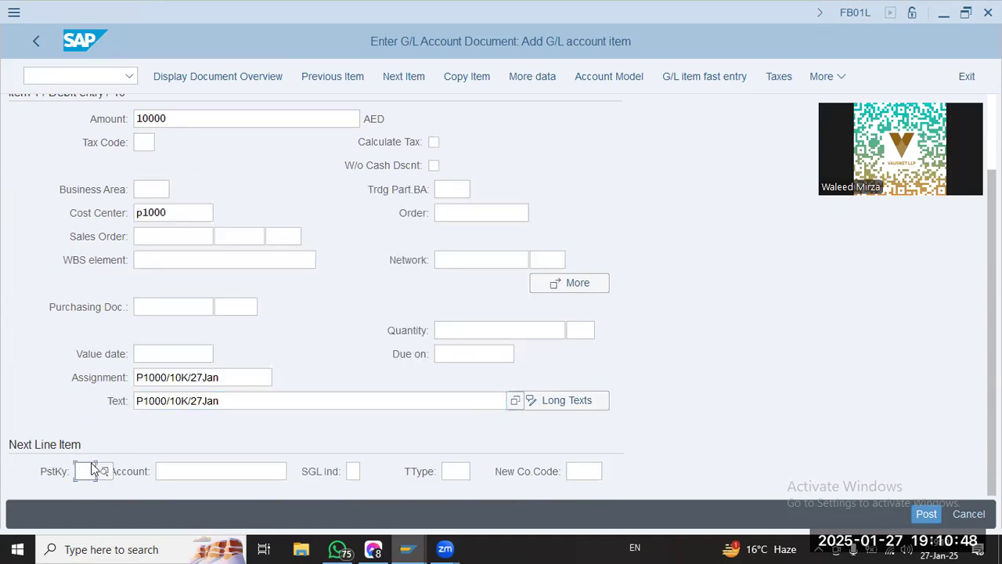
type("50")
key("Tab")
type("1")
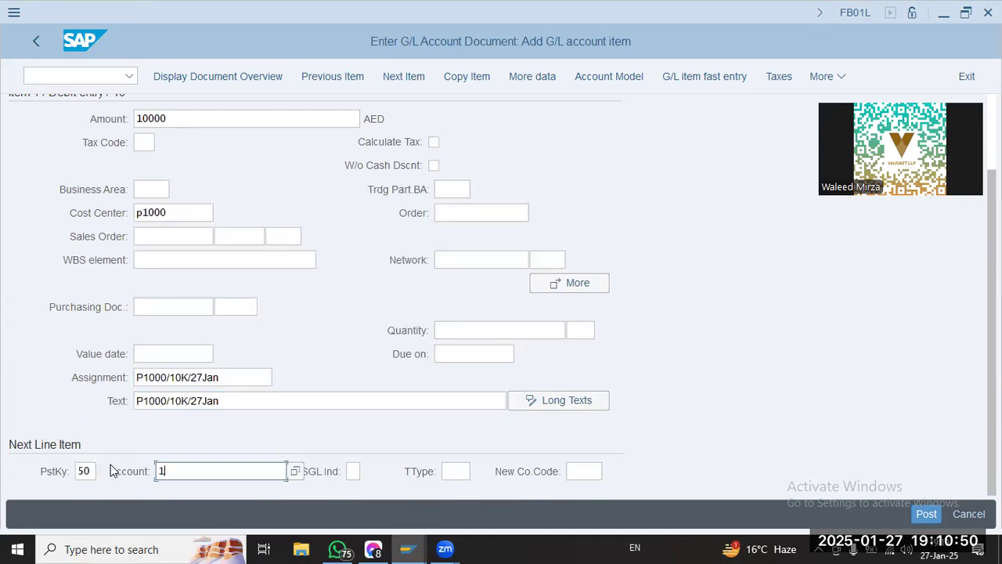
key("Return")
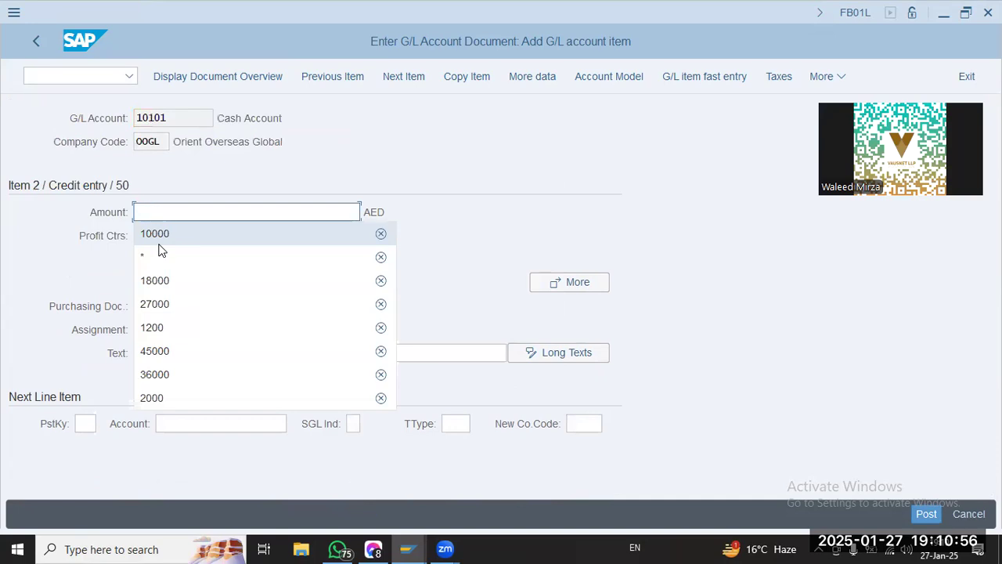
Set the Cash Account credit item's amount to * and its assignment and text to P1000/10K/27Jan
left_click(160, 252)
left_click(171, 305)
left_click(180, 332)
left_click(185, 351)
left_click(189, 357)
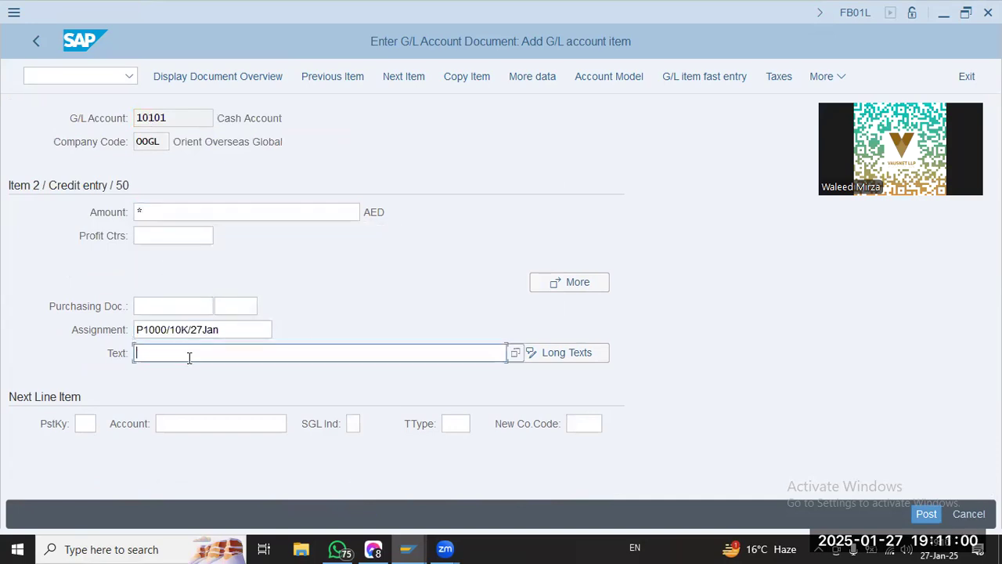
left_click(182, 145)
Try to post the document from its overview and open the details of the ledger customizing error
left_click(226, 76)
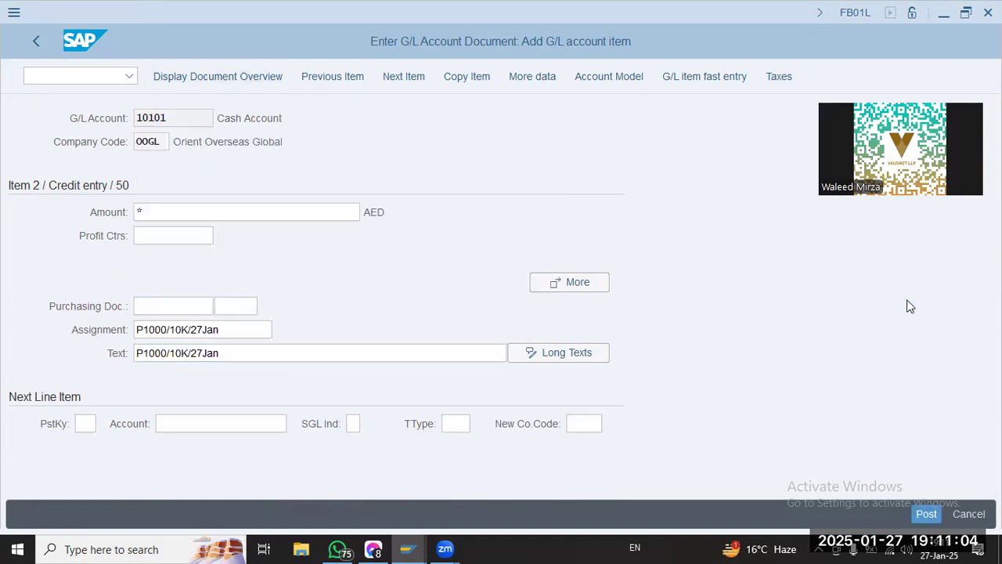
left_click(932, 514)
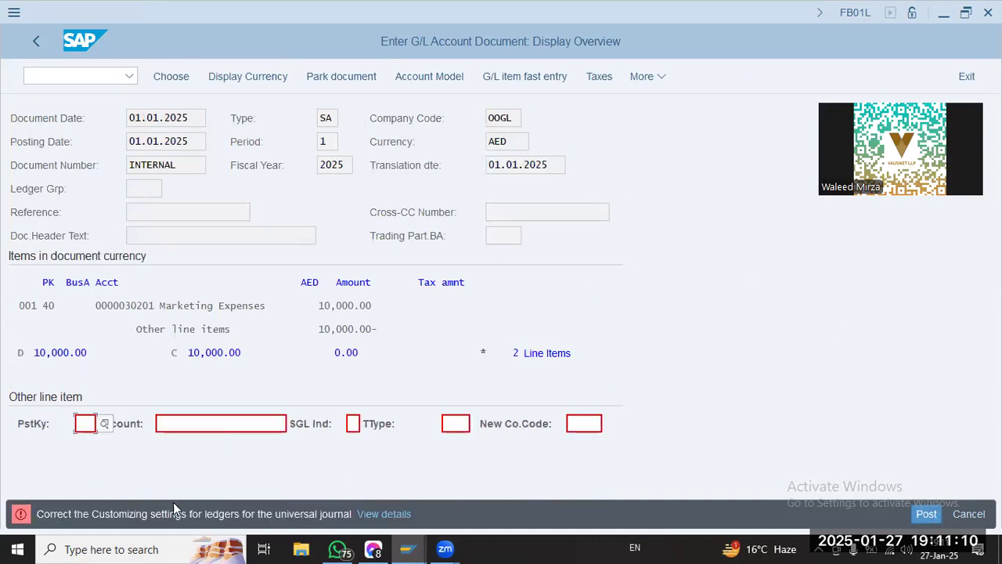
left_click(369, 517)
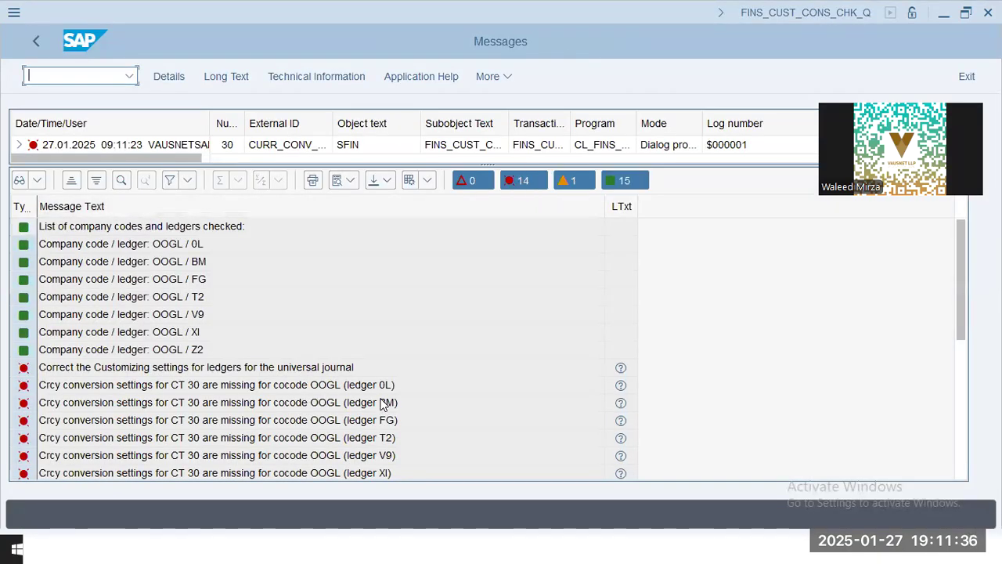
Examine the missing currency conversion settings errors for company code OOGL in ledgers BM, FG, T2, V9 and XI
left_click(381, 404)
left_click(381, 418)
left_click(384, 437)
left_click(382, 456)
left_click(381, 469)
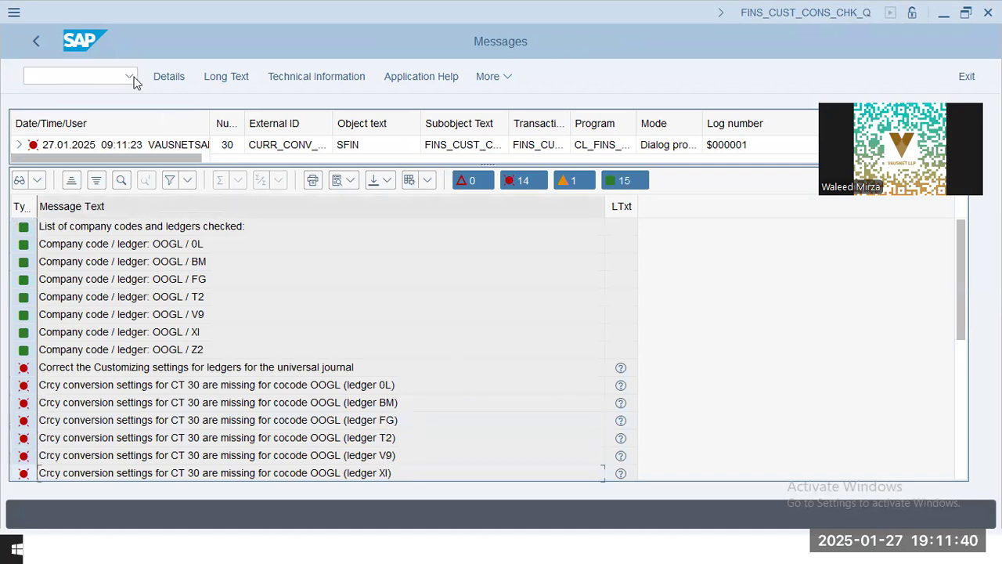
Open the ledger customizing transaction finsc_ledger in a new session, keeping the message log open
type("/n finc")
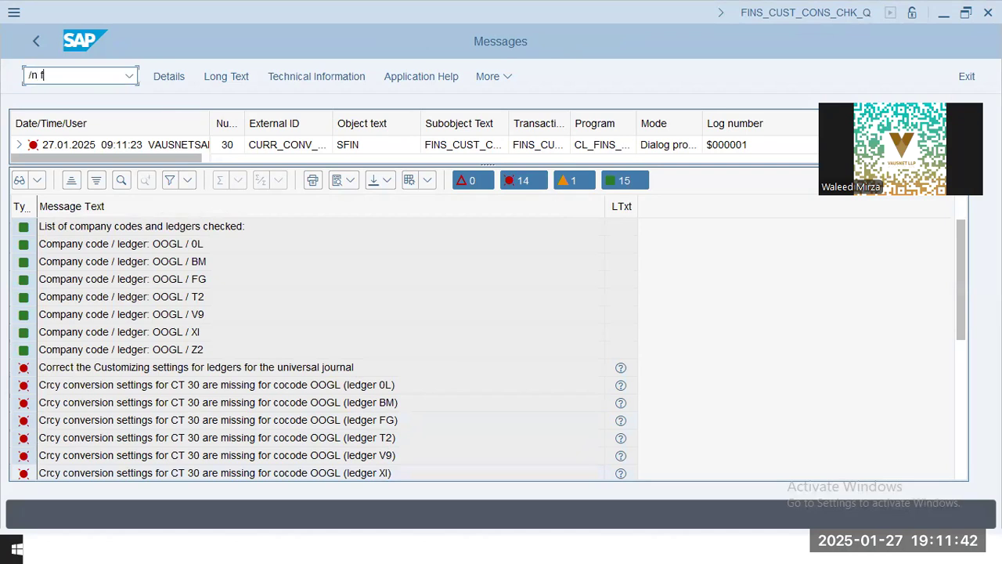
key("BackSpace")
key("BackSpace")
key("BackSpace")
key("BackSpace")
key("BackSpace")
key("BackSpace")
type("o finsc_ledger")
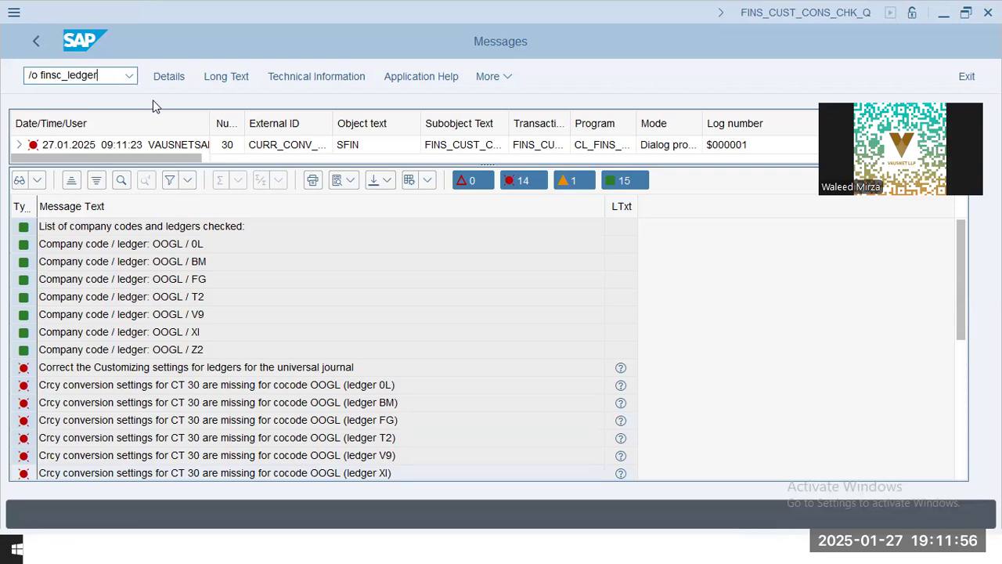
key("Return")
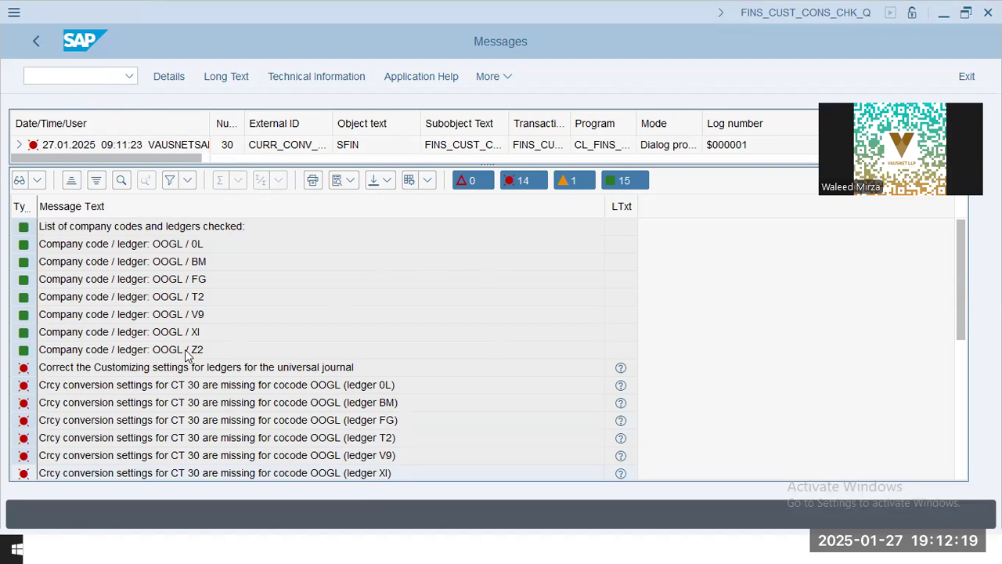
Return to the message log and examine the currency conversion and posting period variant errors for company code OOGL
key("alt+Tab")
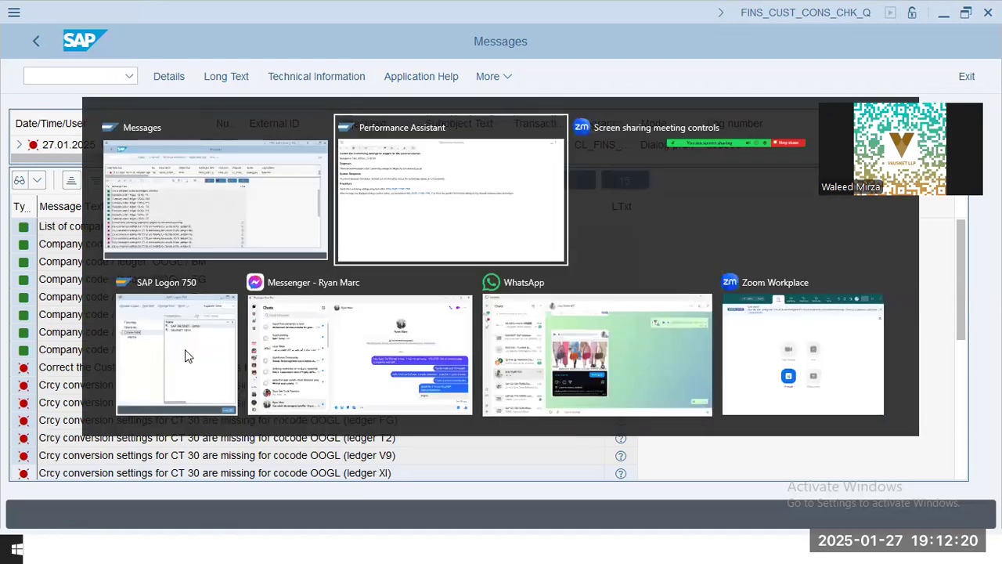
left_click(189, 223)
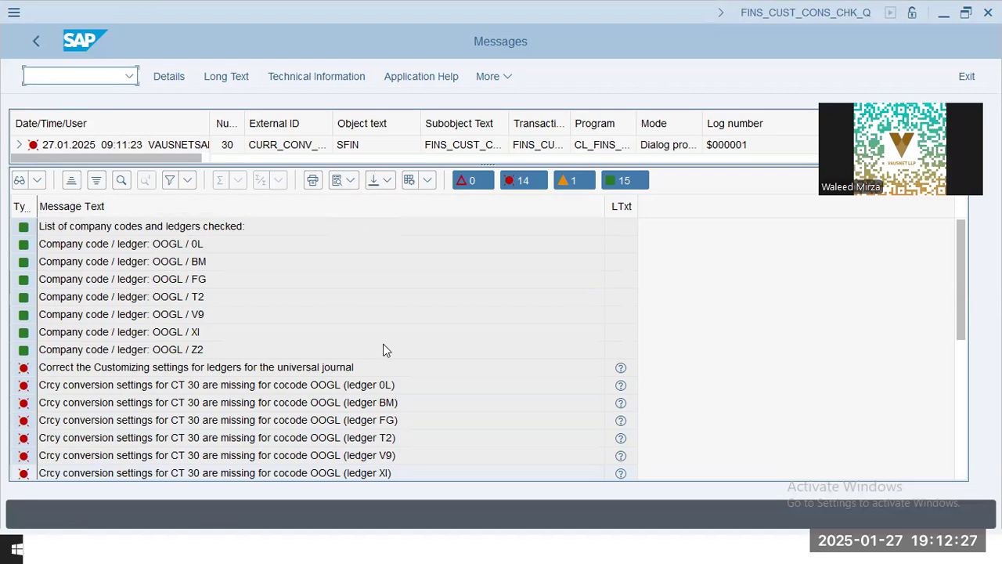
left_click(351, 420)
scroll(350, 420, "down", 3)
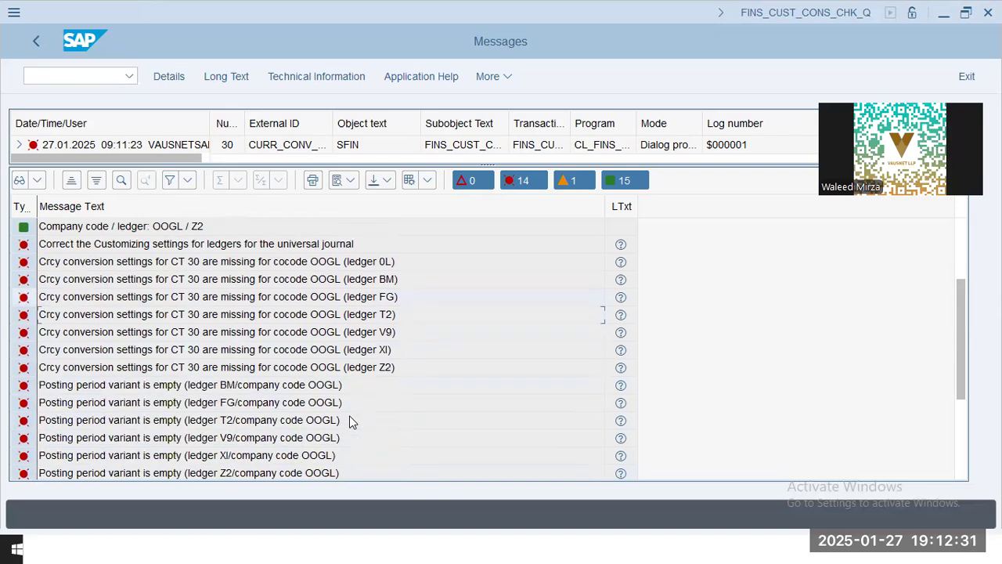
scroll(350, 421, "up", 1)
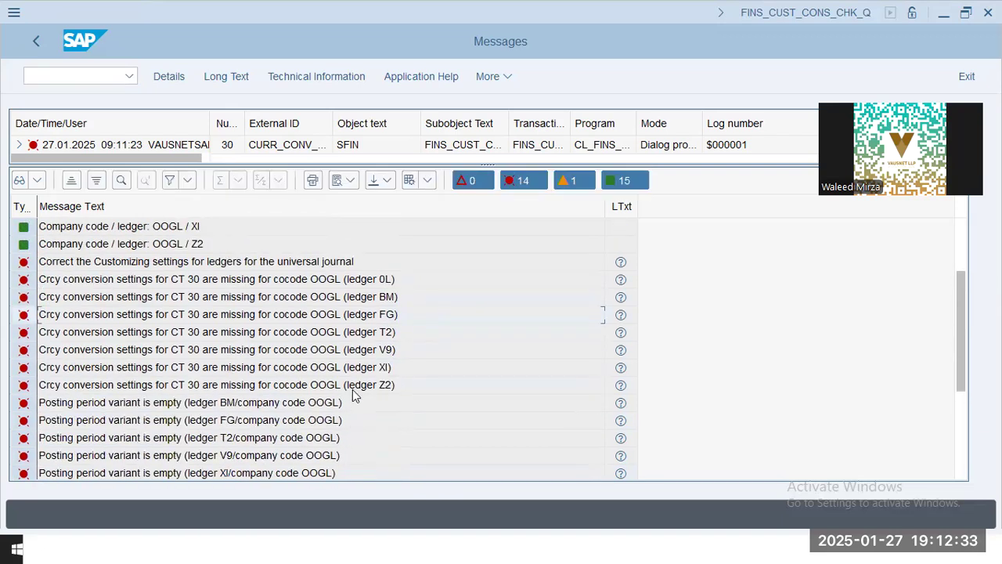
double_click(353, 389)
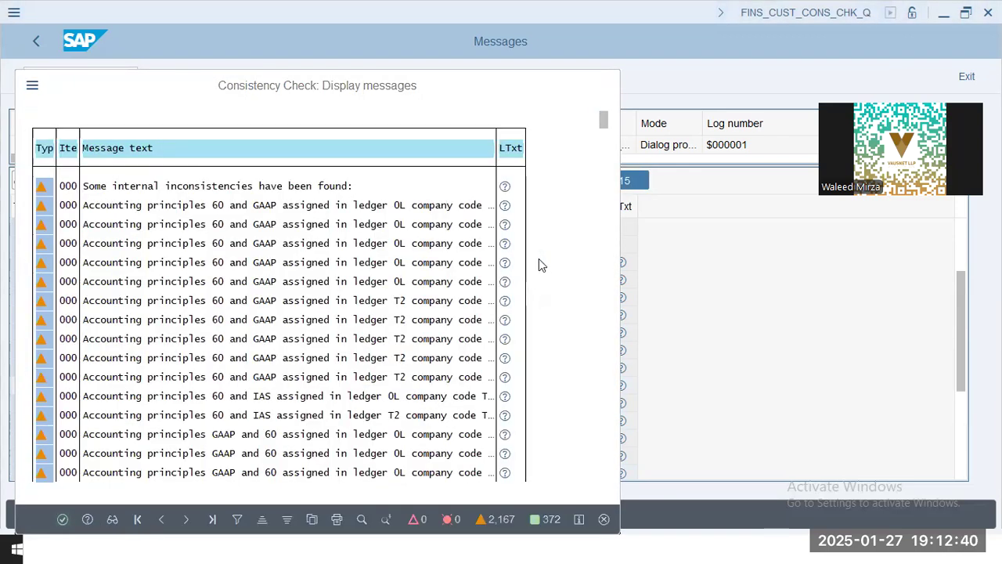
Switch to the ledger customizing session and select ledger BM, the extension ledger for BAMBI Group
key("alt+Tab")
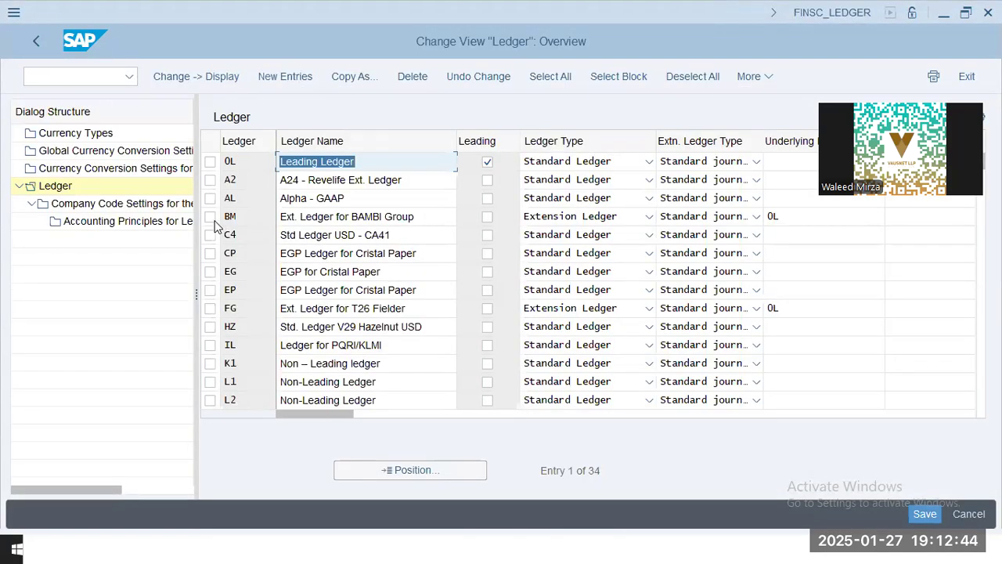
left_click(210, 216)
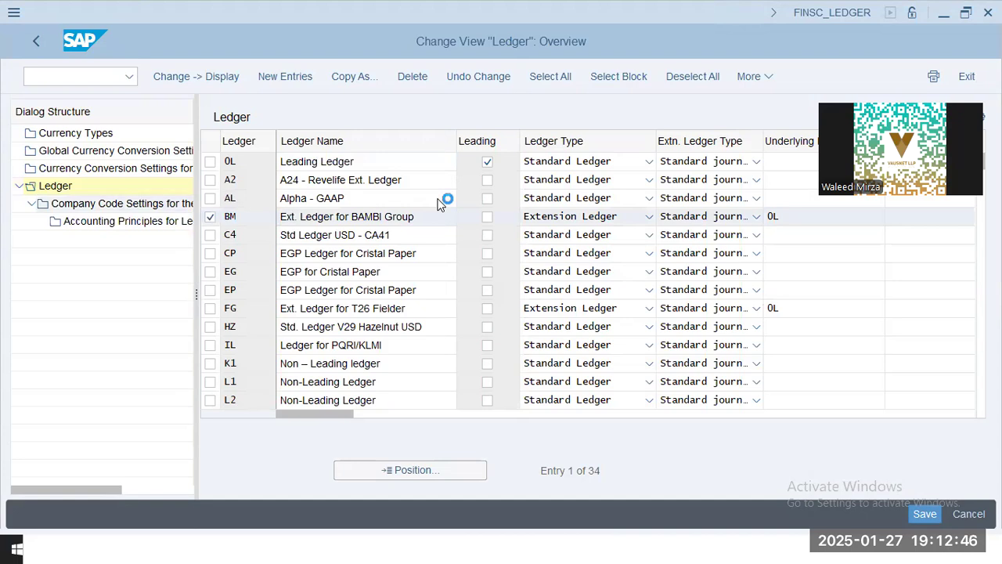